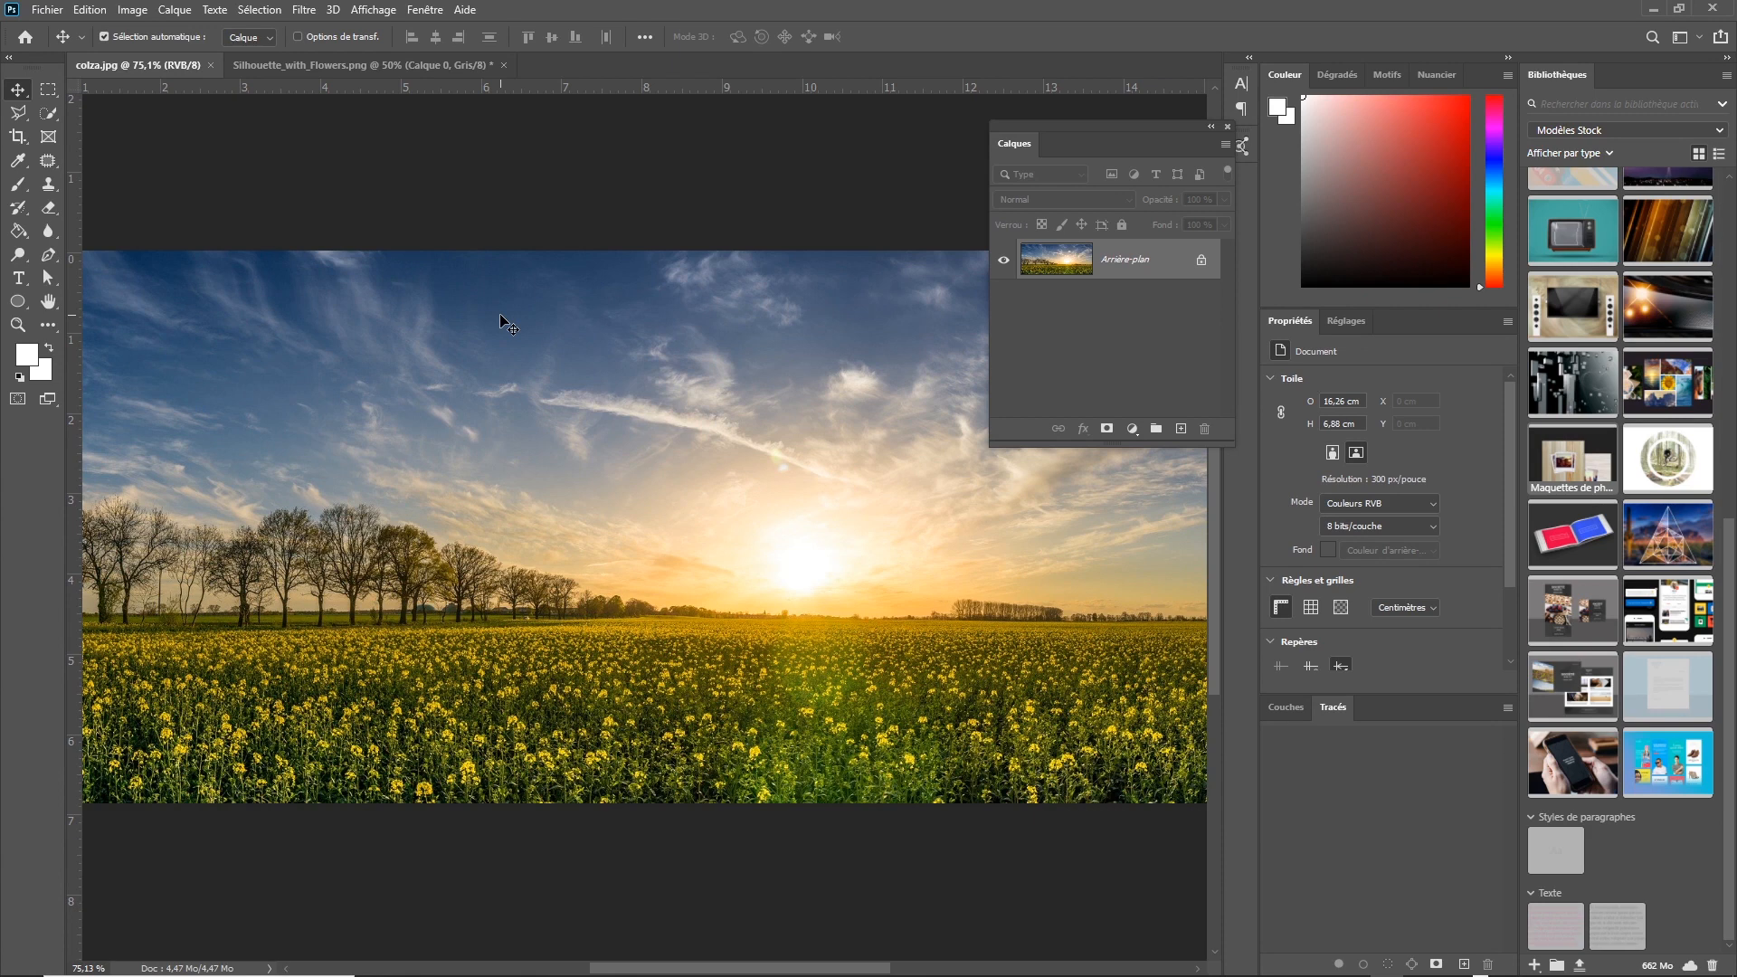
# Look at the Silhouette_with_Flowers.png document and return to the colza.jpg document.
pyautogui.click(349, 65)
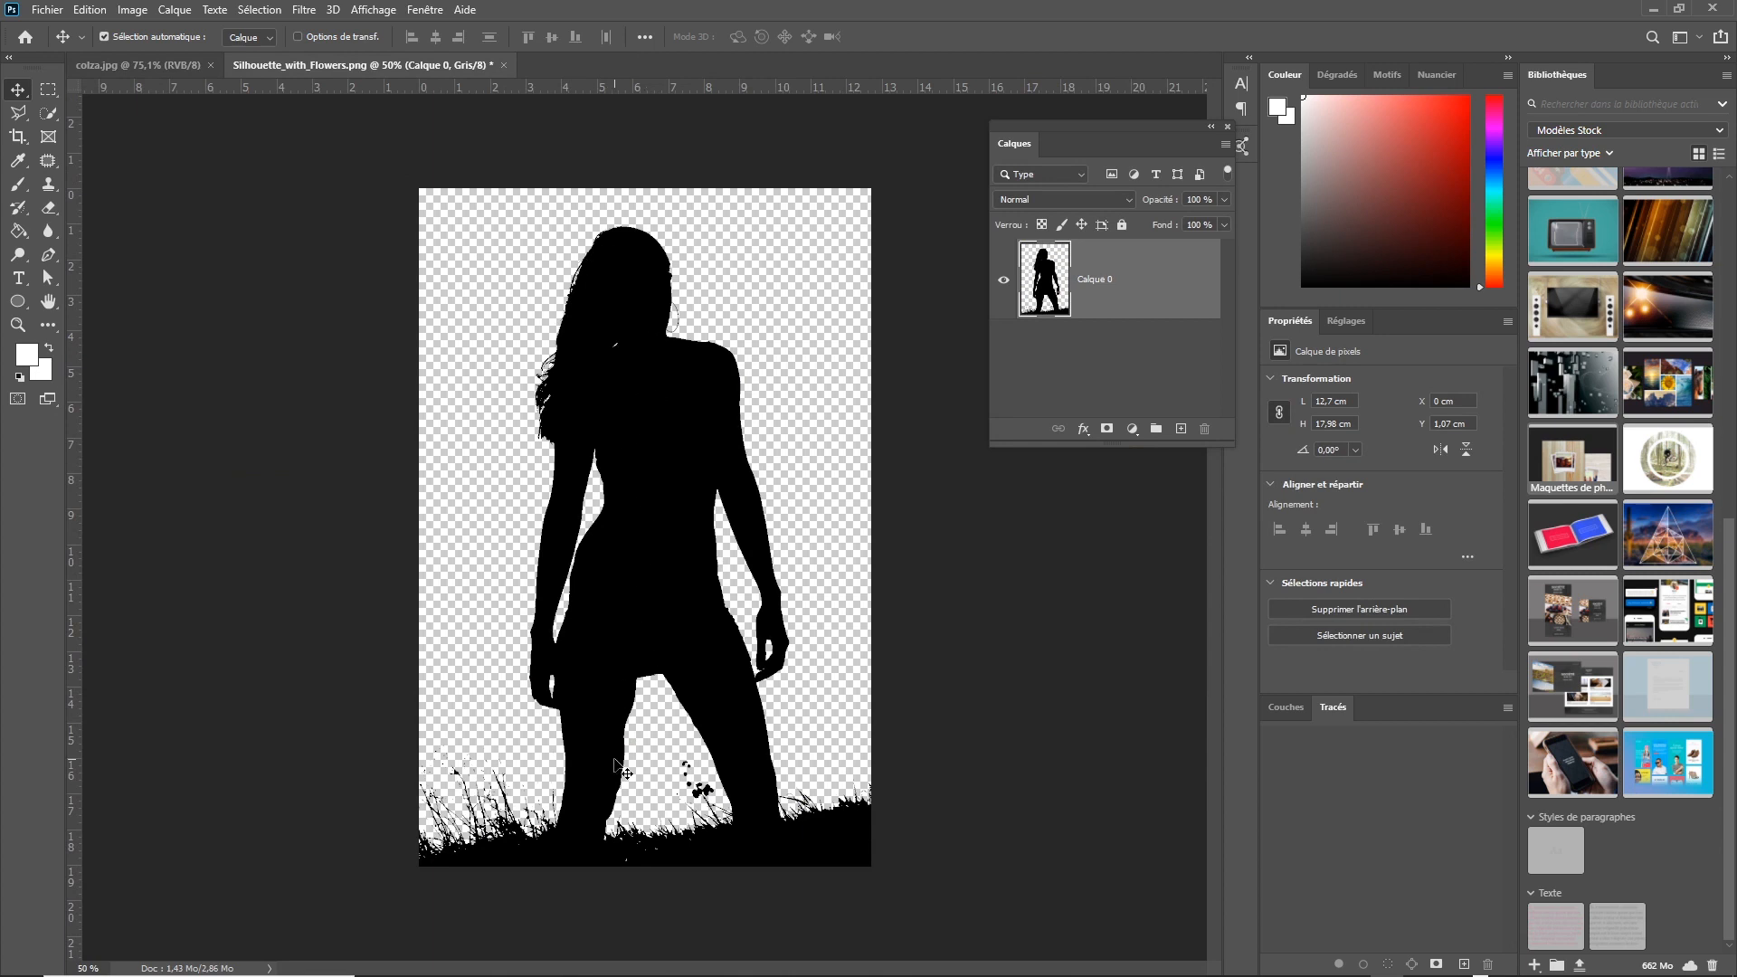
pyautogui.click(177, 67)
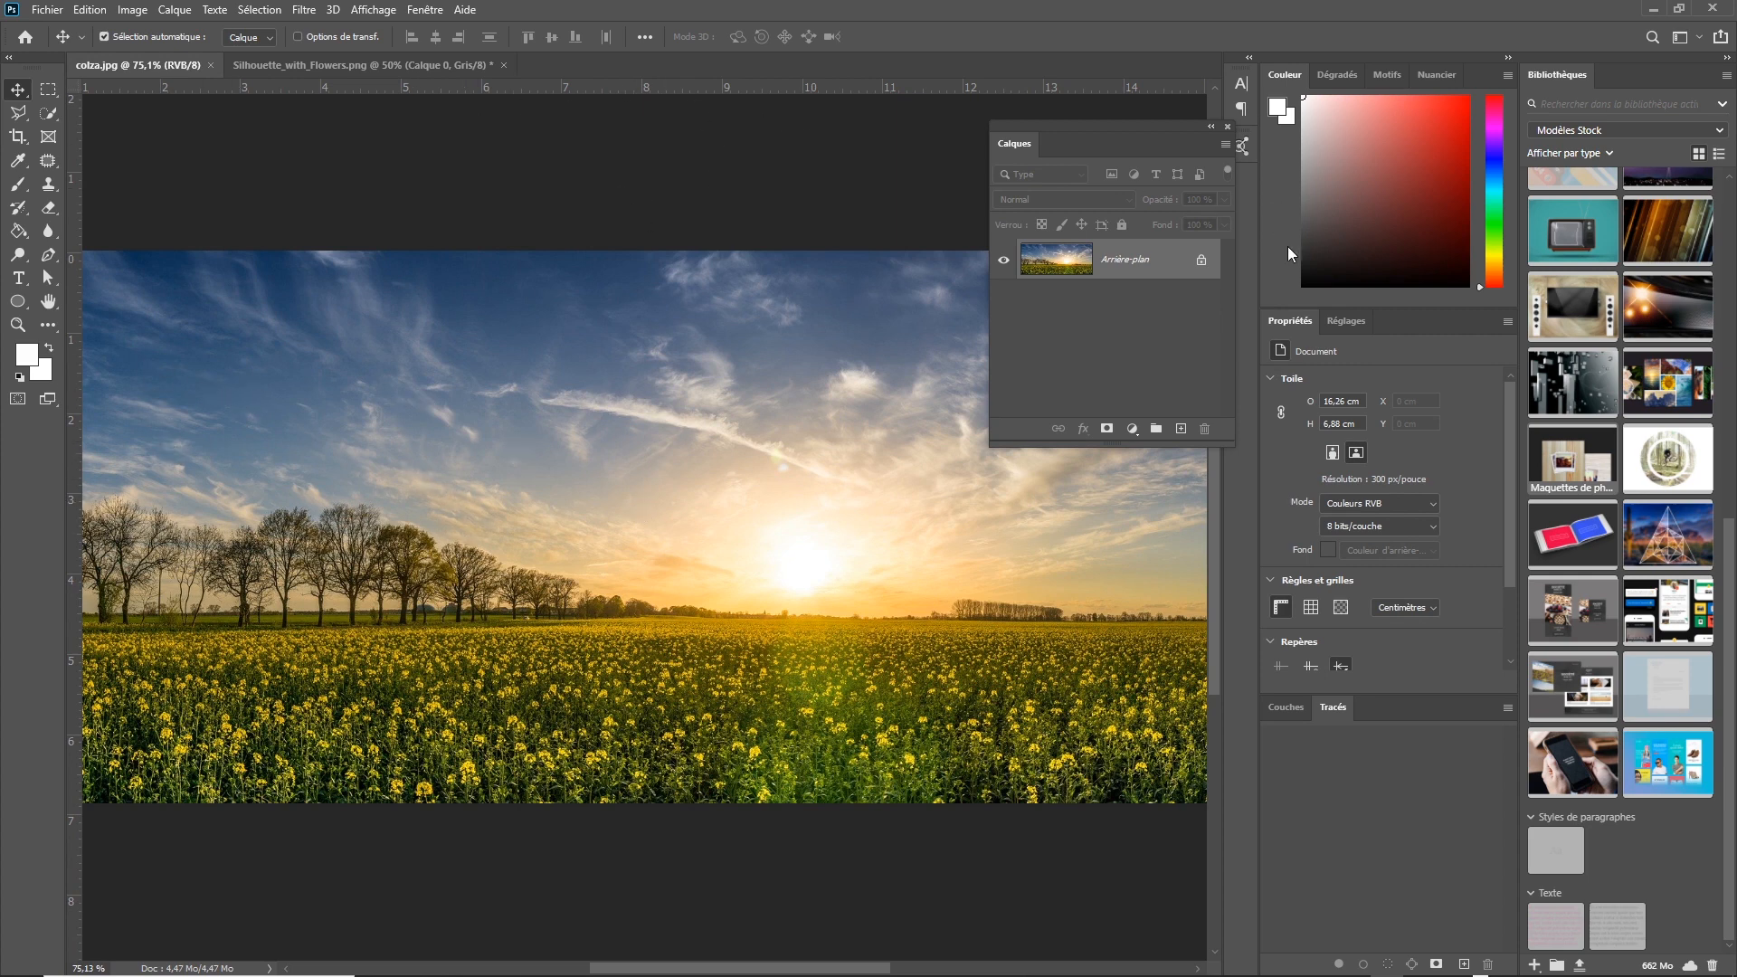
# Activate the horizontal Type tool and set its text colour to near-white, #fefbfb.
pyautogui.click(22, 281)
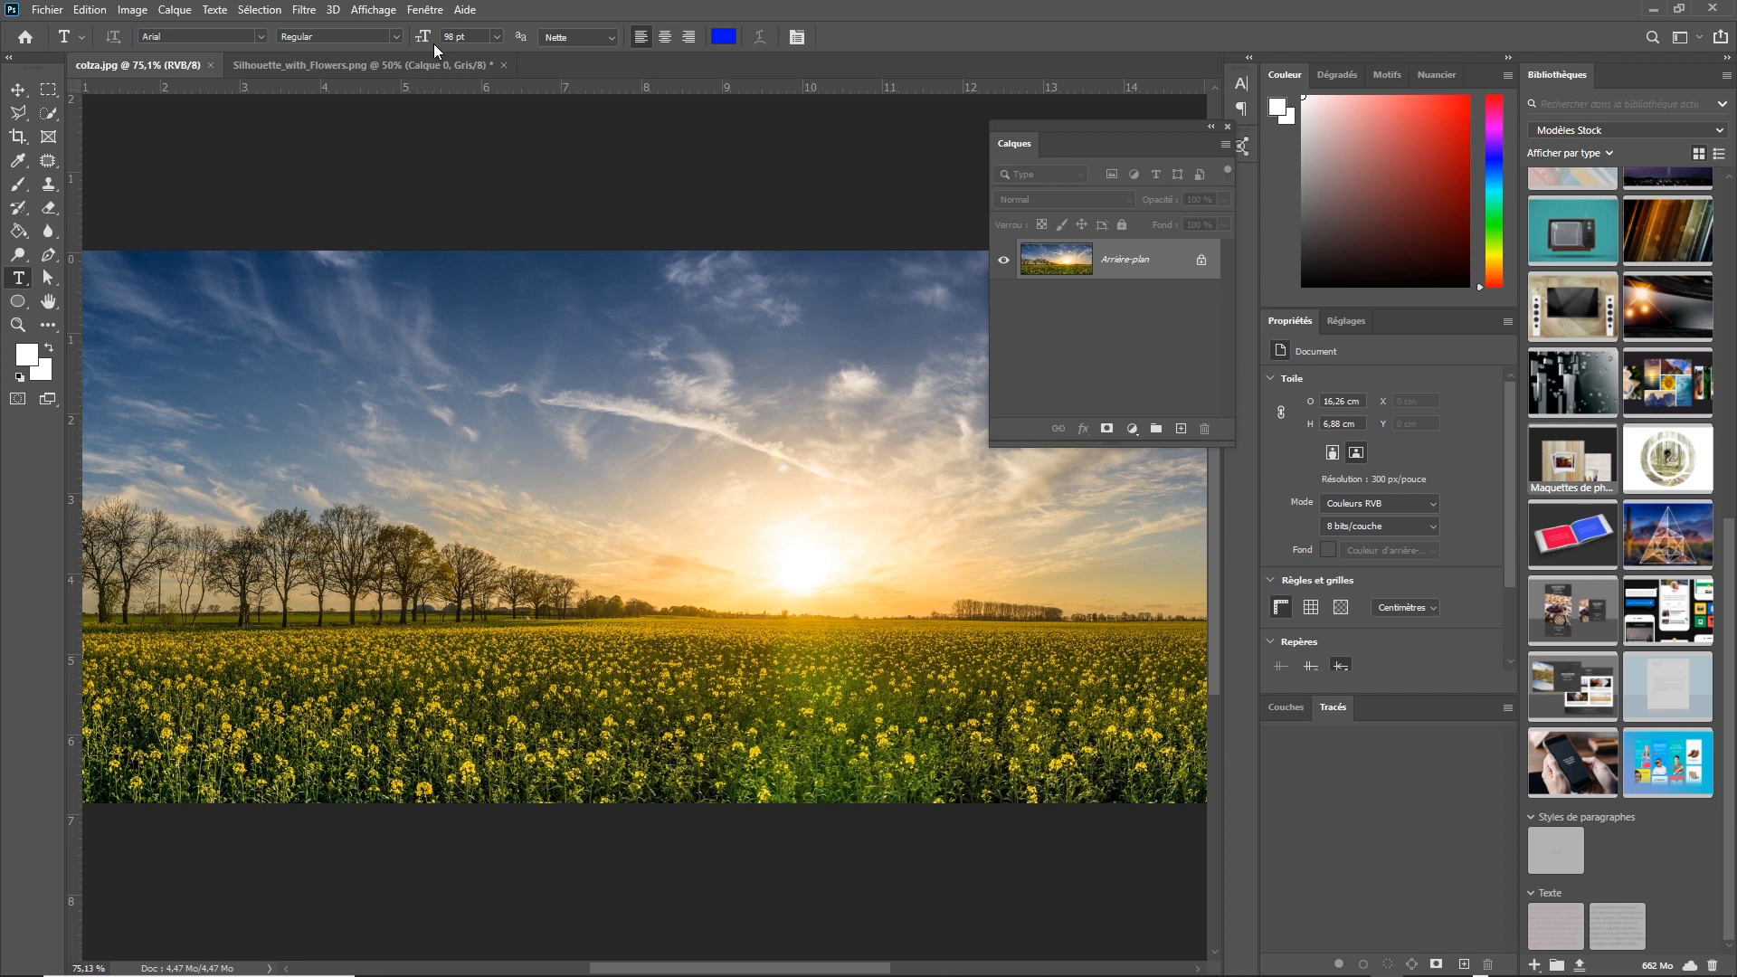
pyautogui.click(721, 38)
pyautogui.click(870, 447)
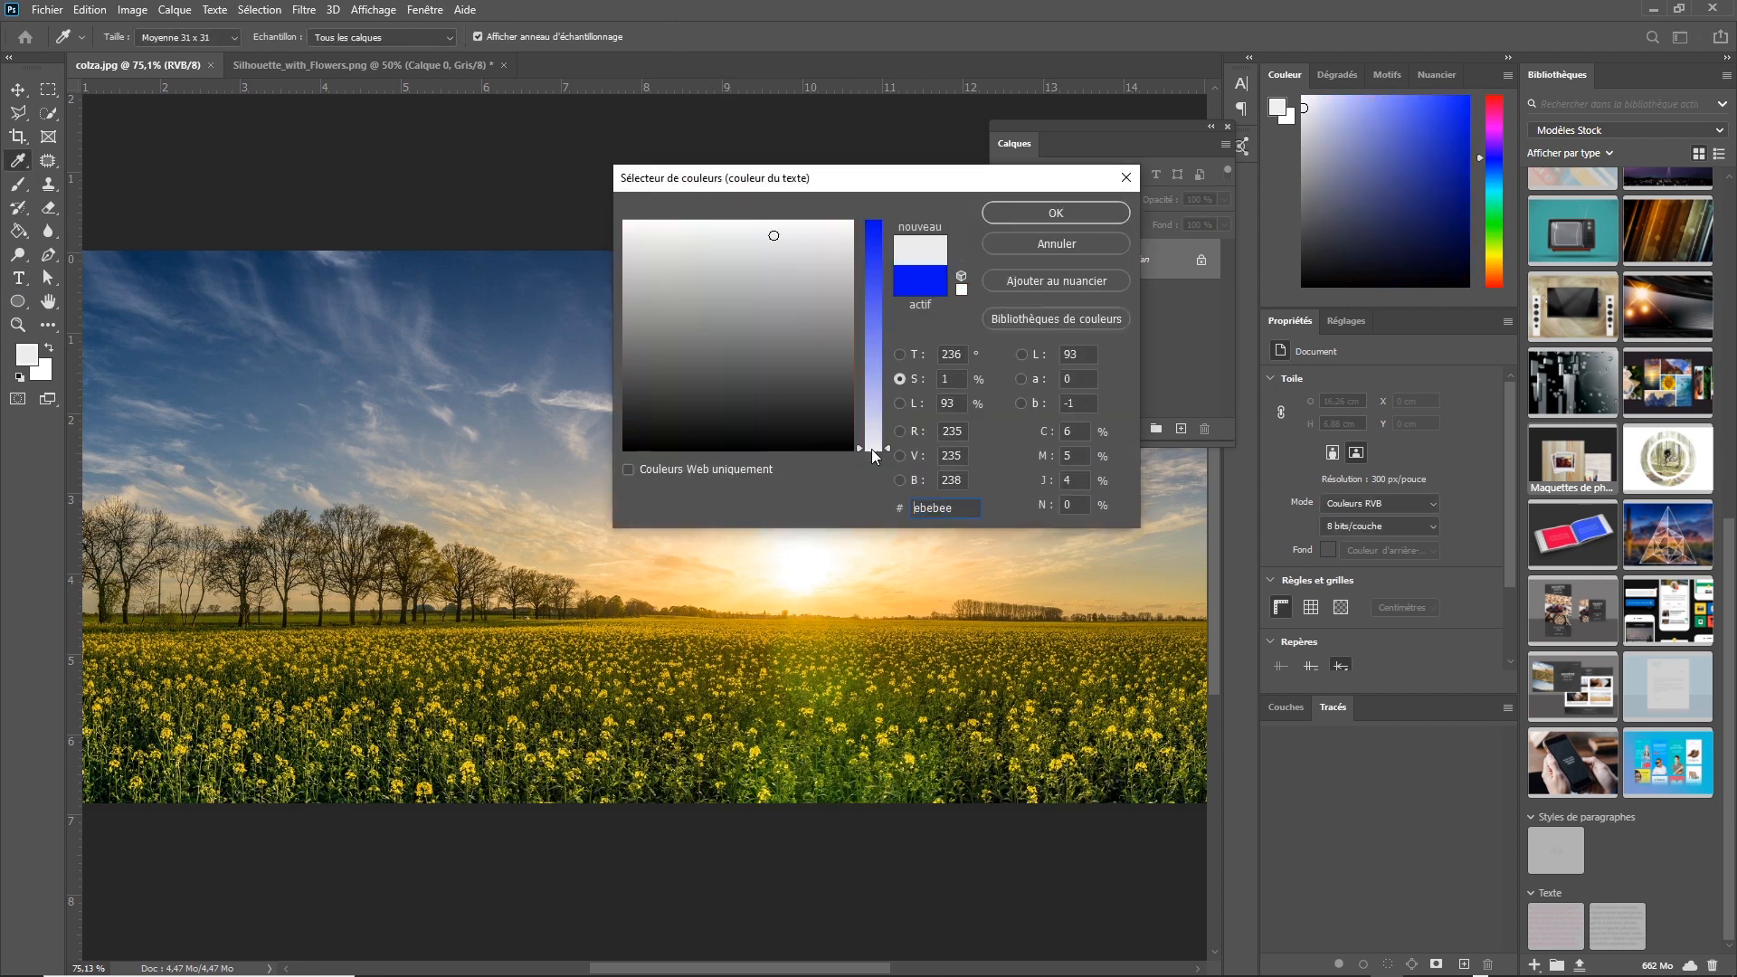
pyautogui.click(849, 221)
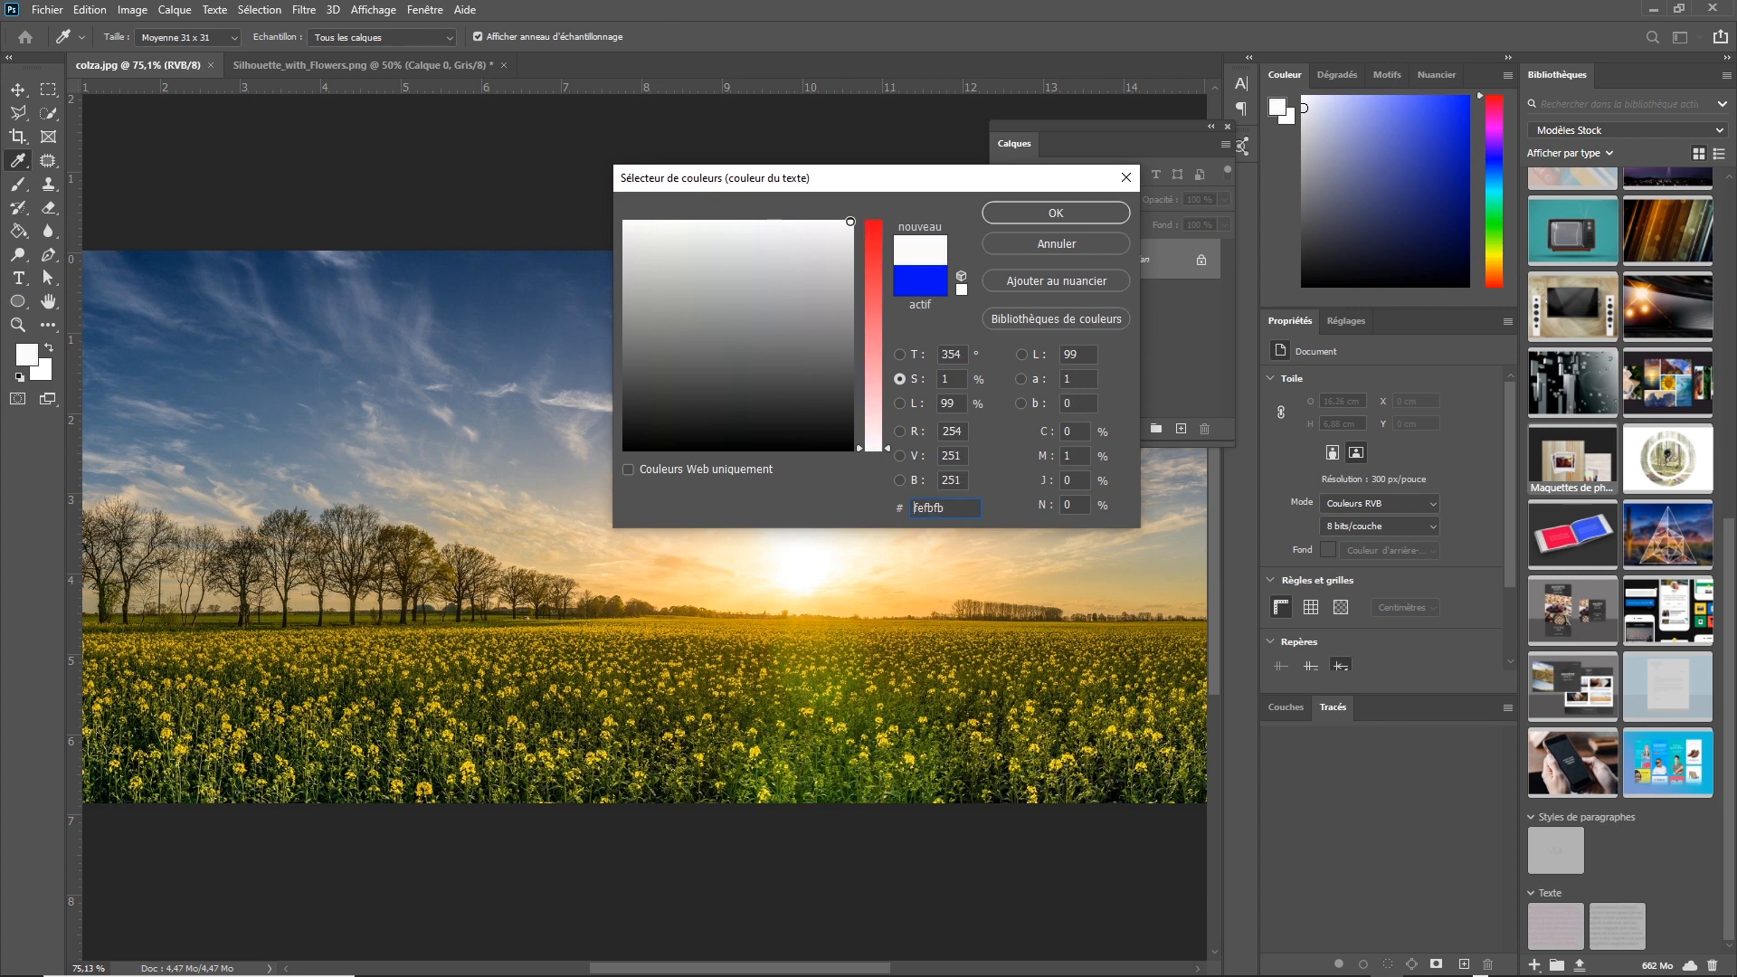
pyautogui.press('Return')
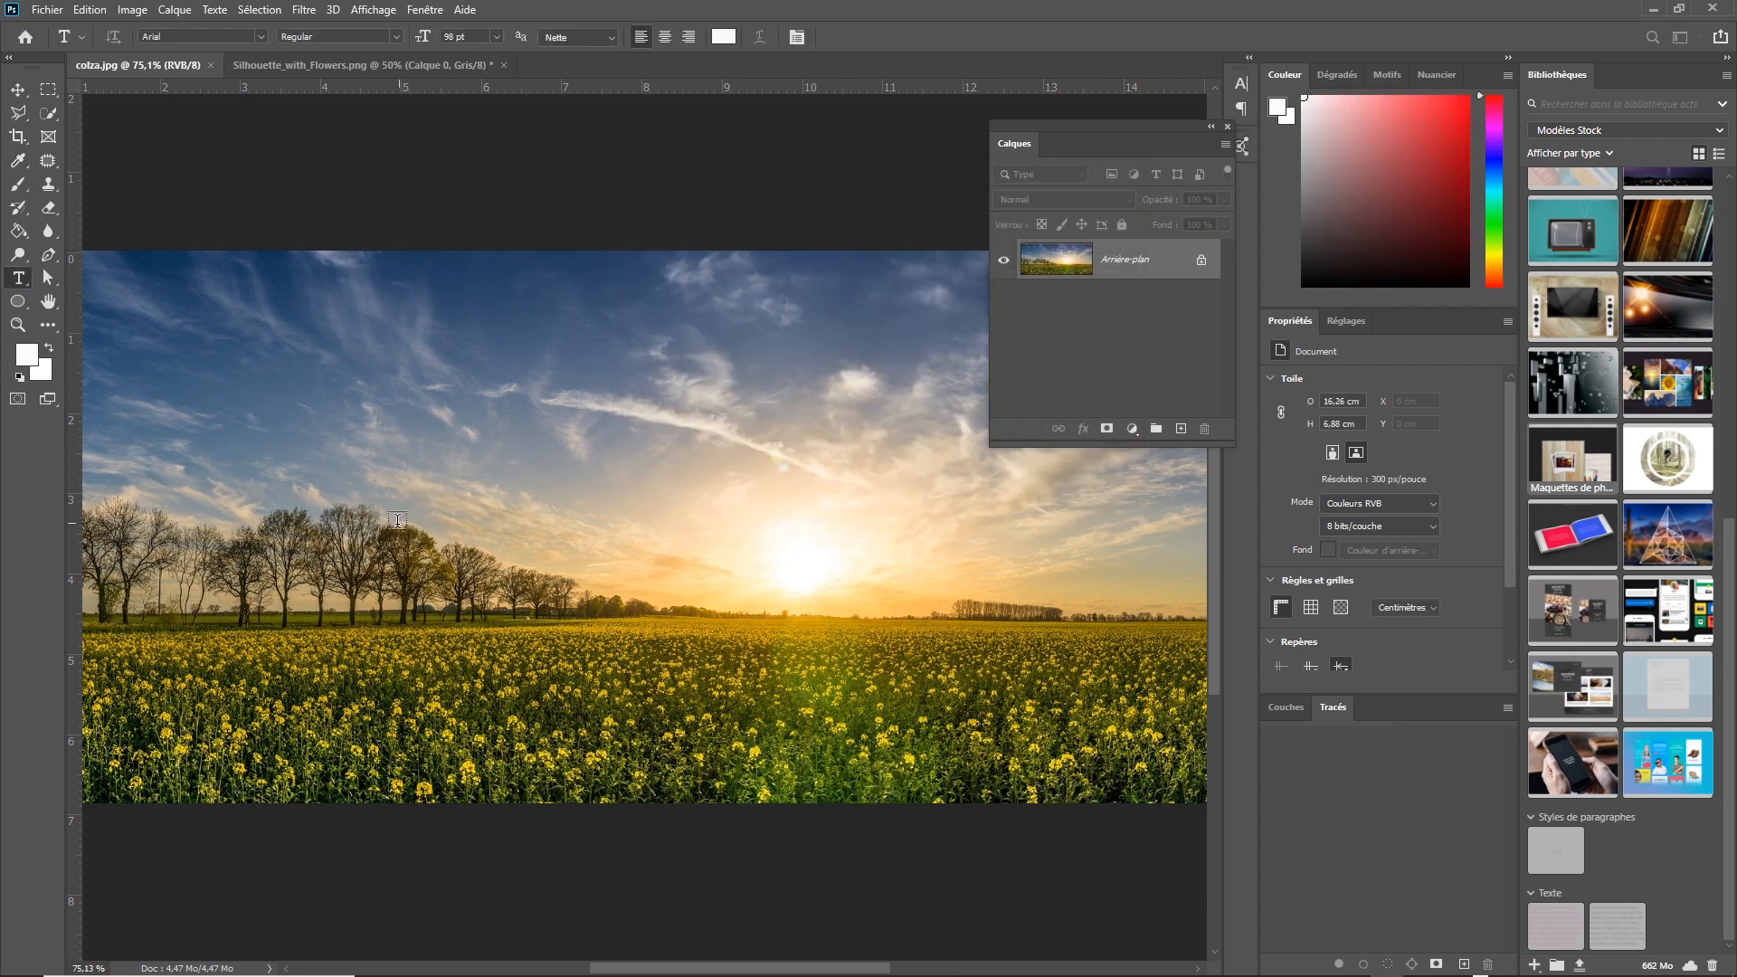
# Add the text "Nature" to the photo and move it over the horizon, near the middle of the picture.
pyautogui.click(367, 519)
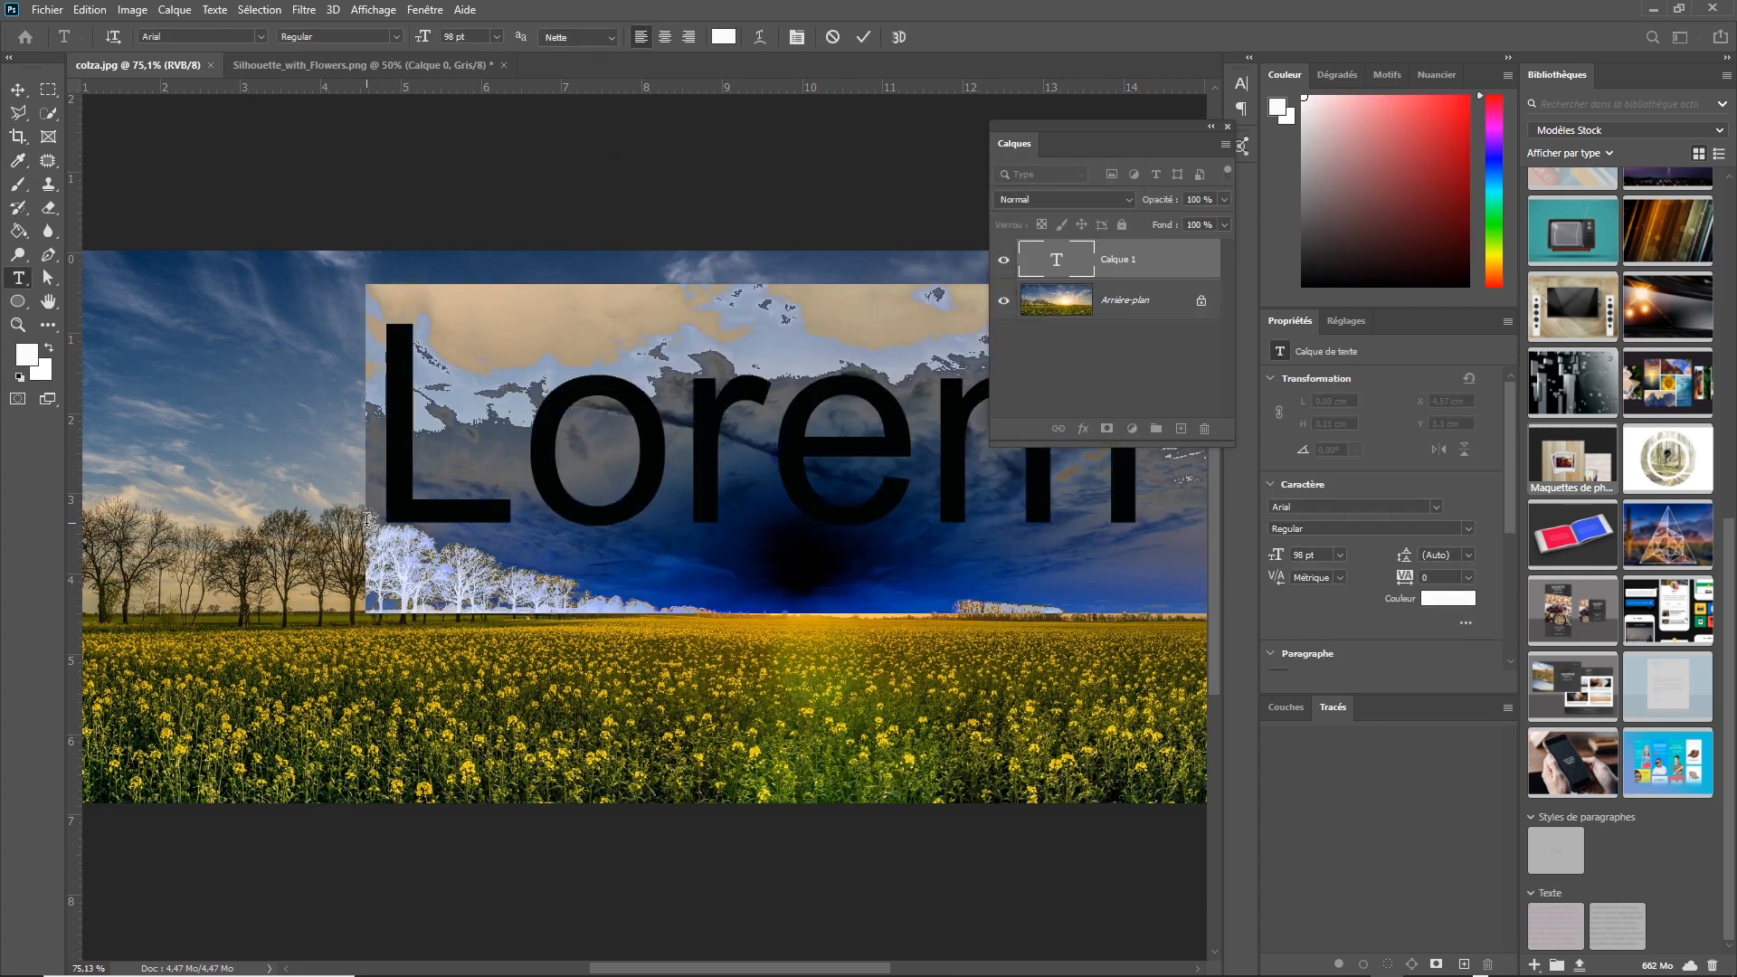
pyautogui.write('Nature')
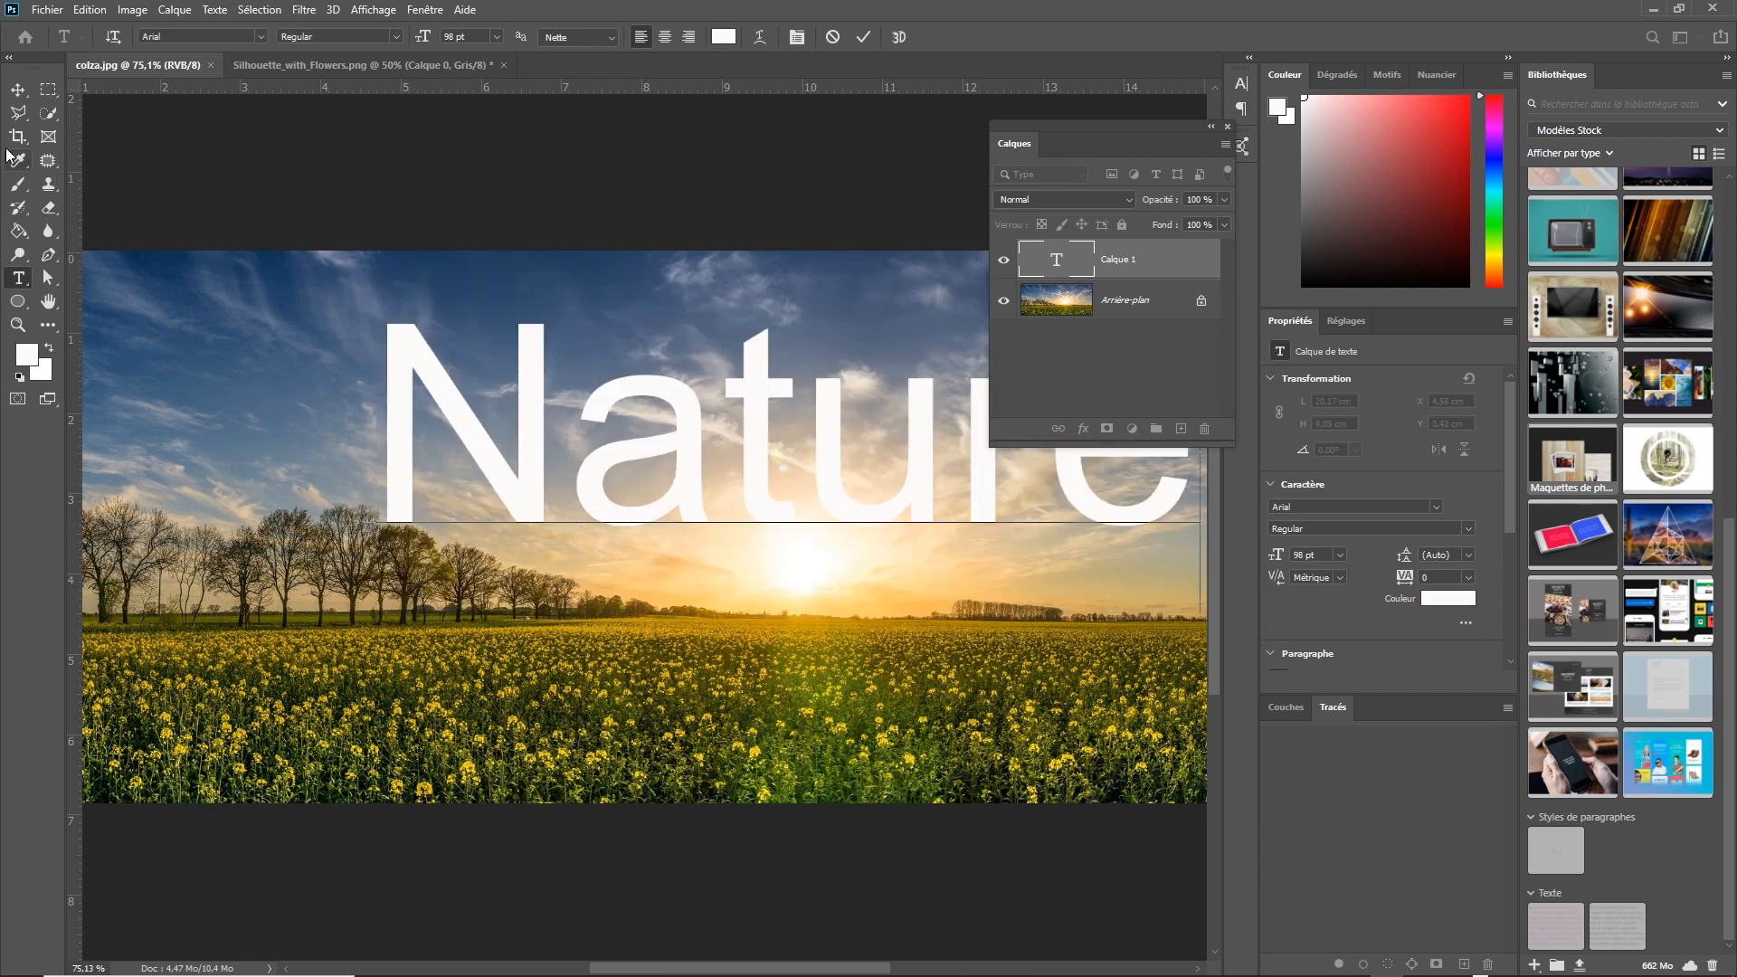
pyautogui.click(17, 90)
pyautogui.moveTo(686, 401); pyautogui.dragTo(601, 536)
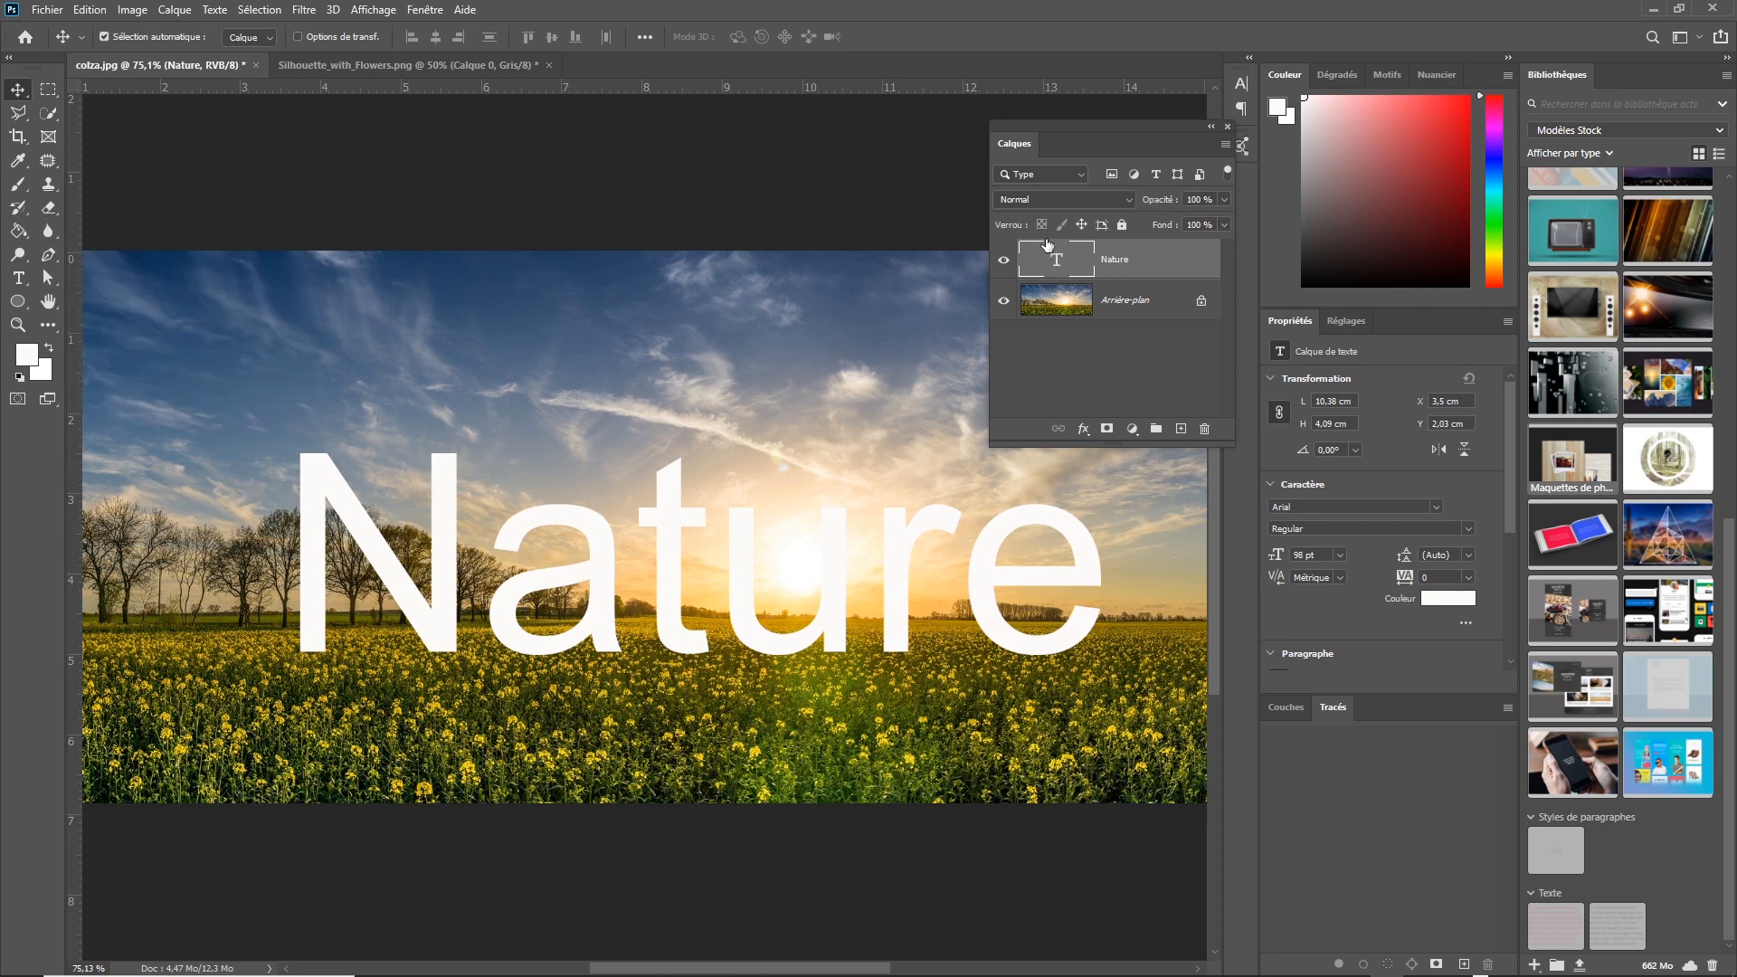
pyautogui.click(1006, 260)
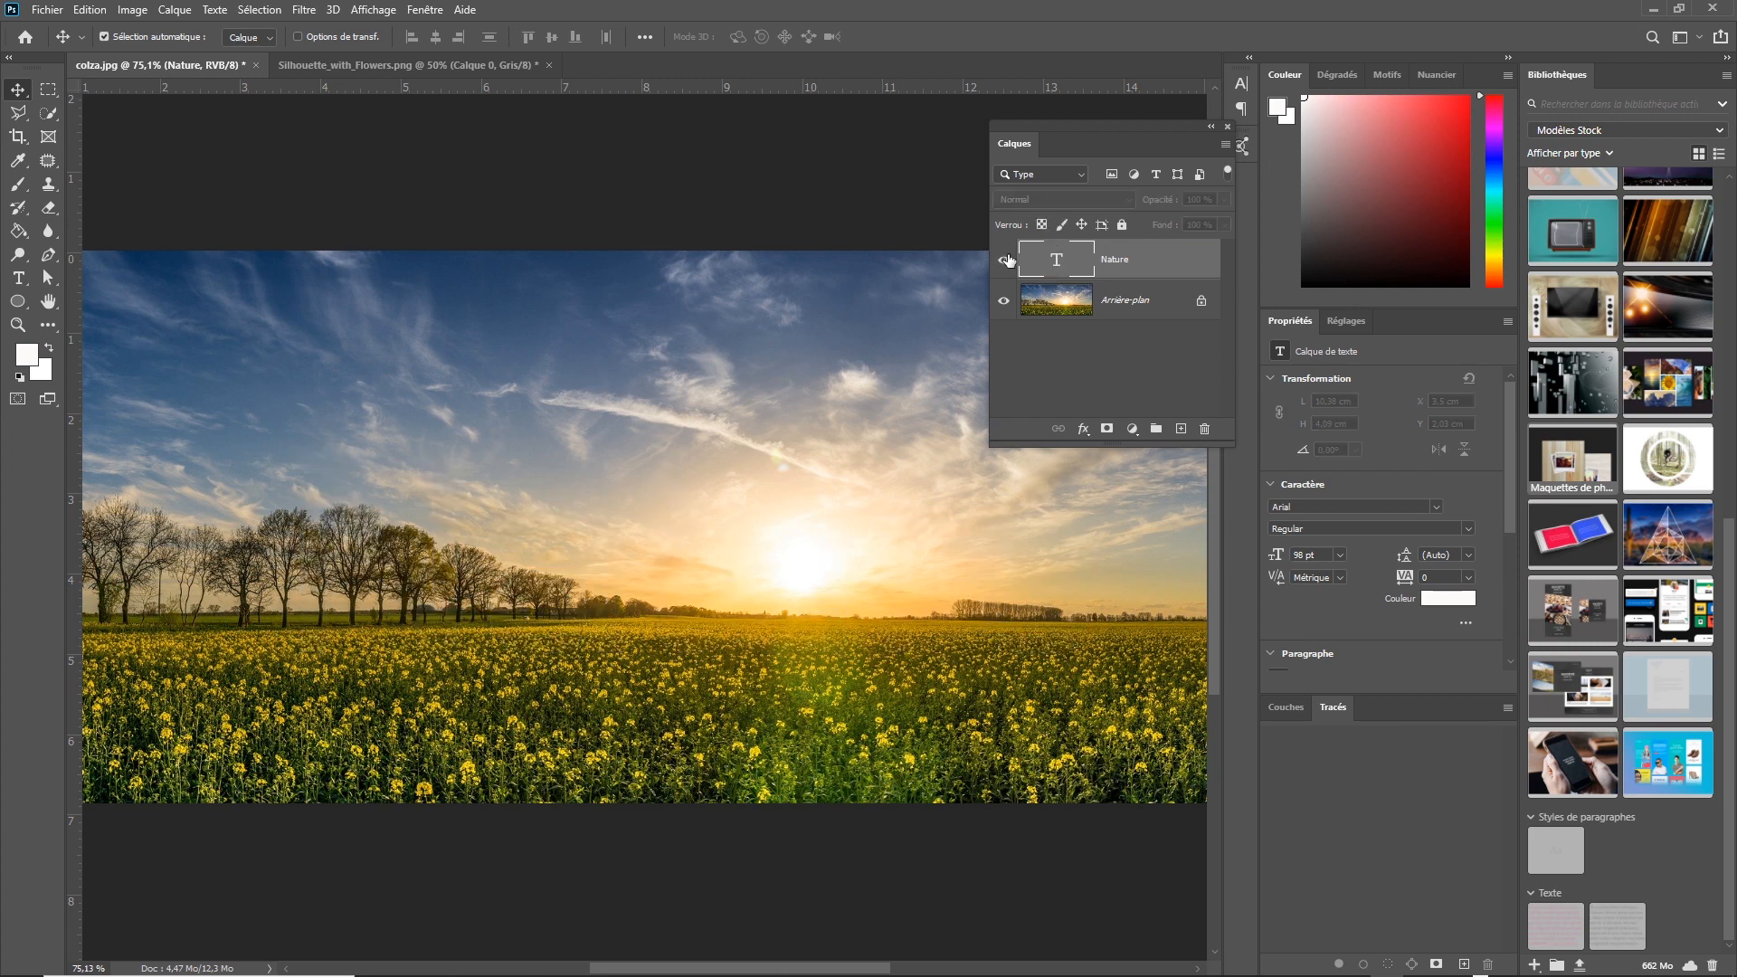
pyautogui.click(1006, 261)
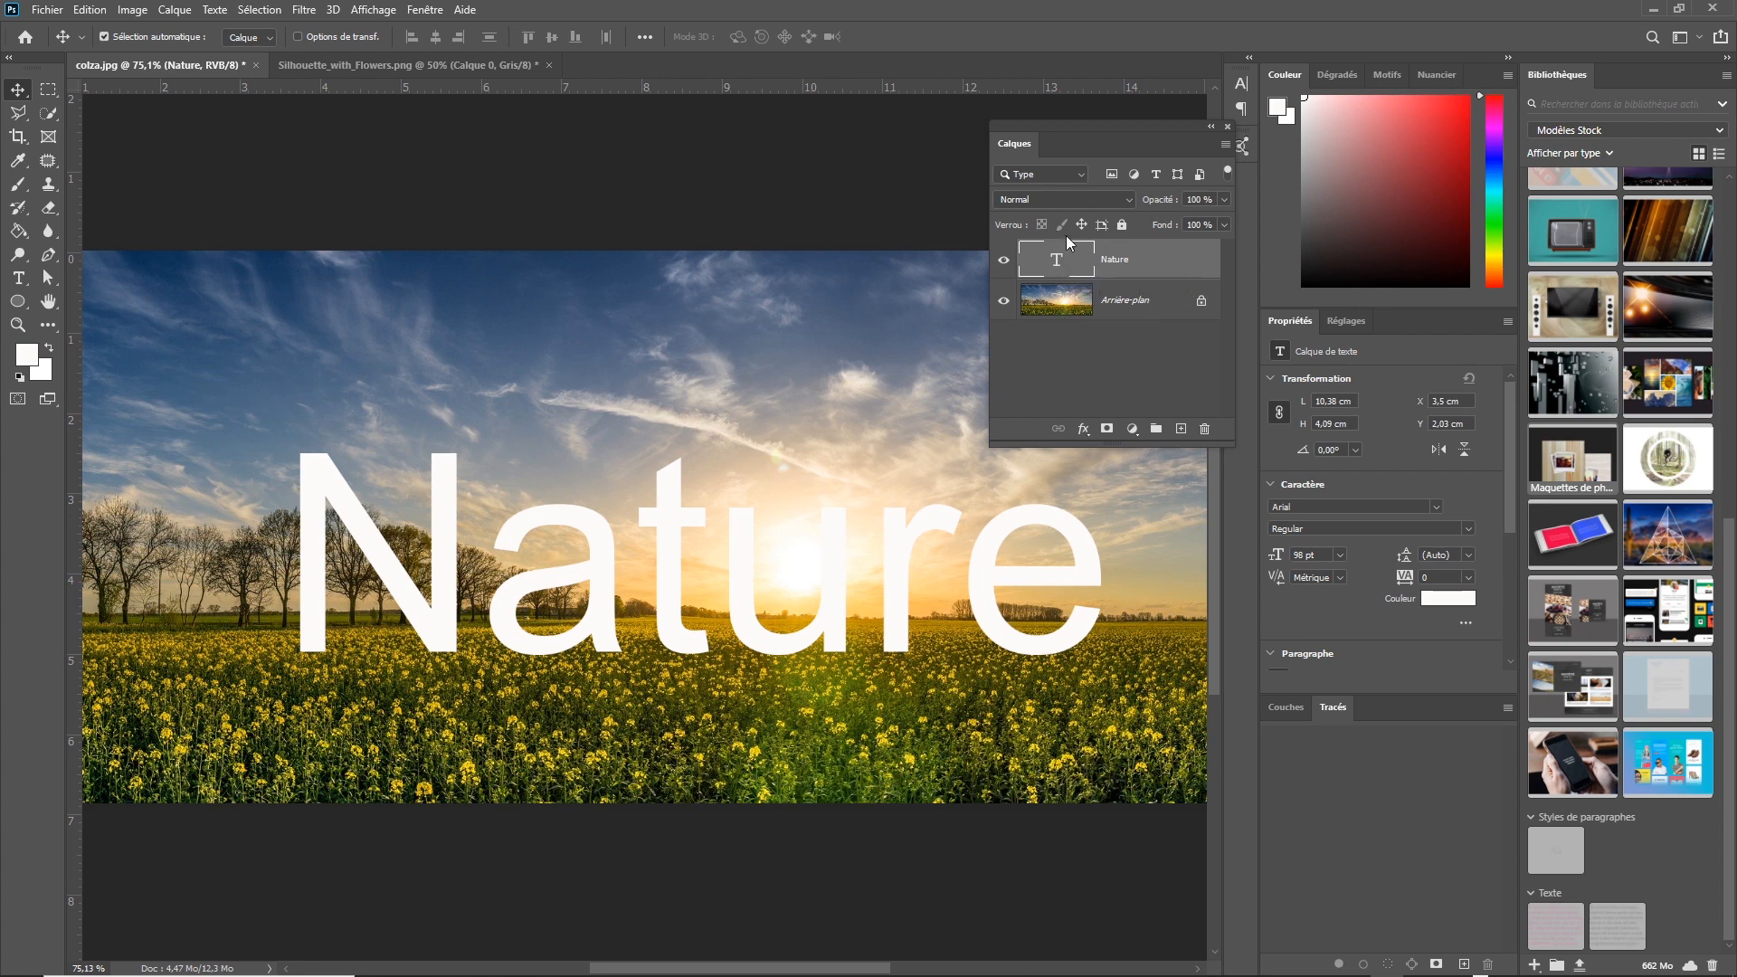
# Unlock the background photo layer and place it above the Nature text layer.
pyautogui.click(1201, 304)
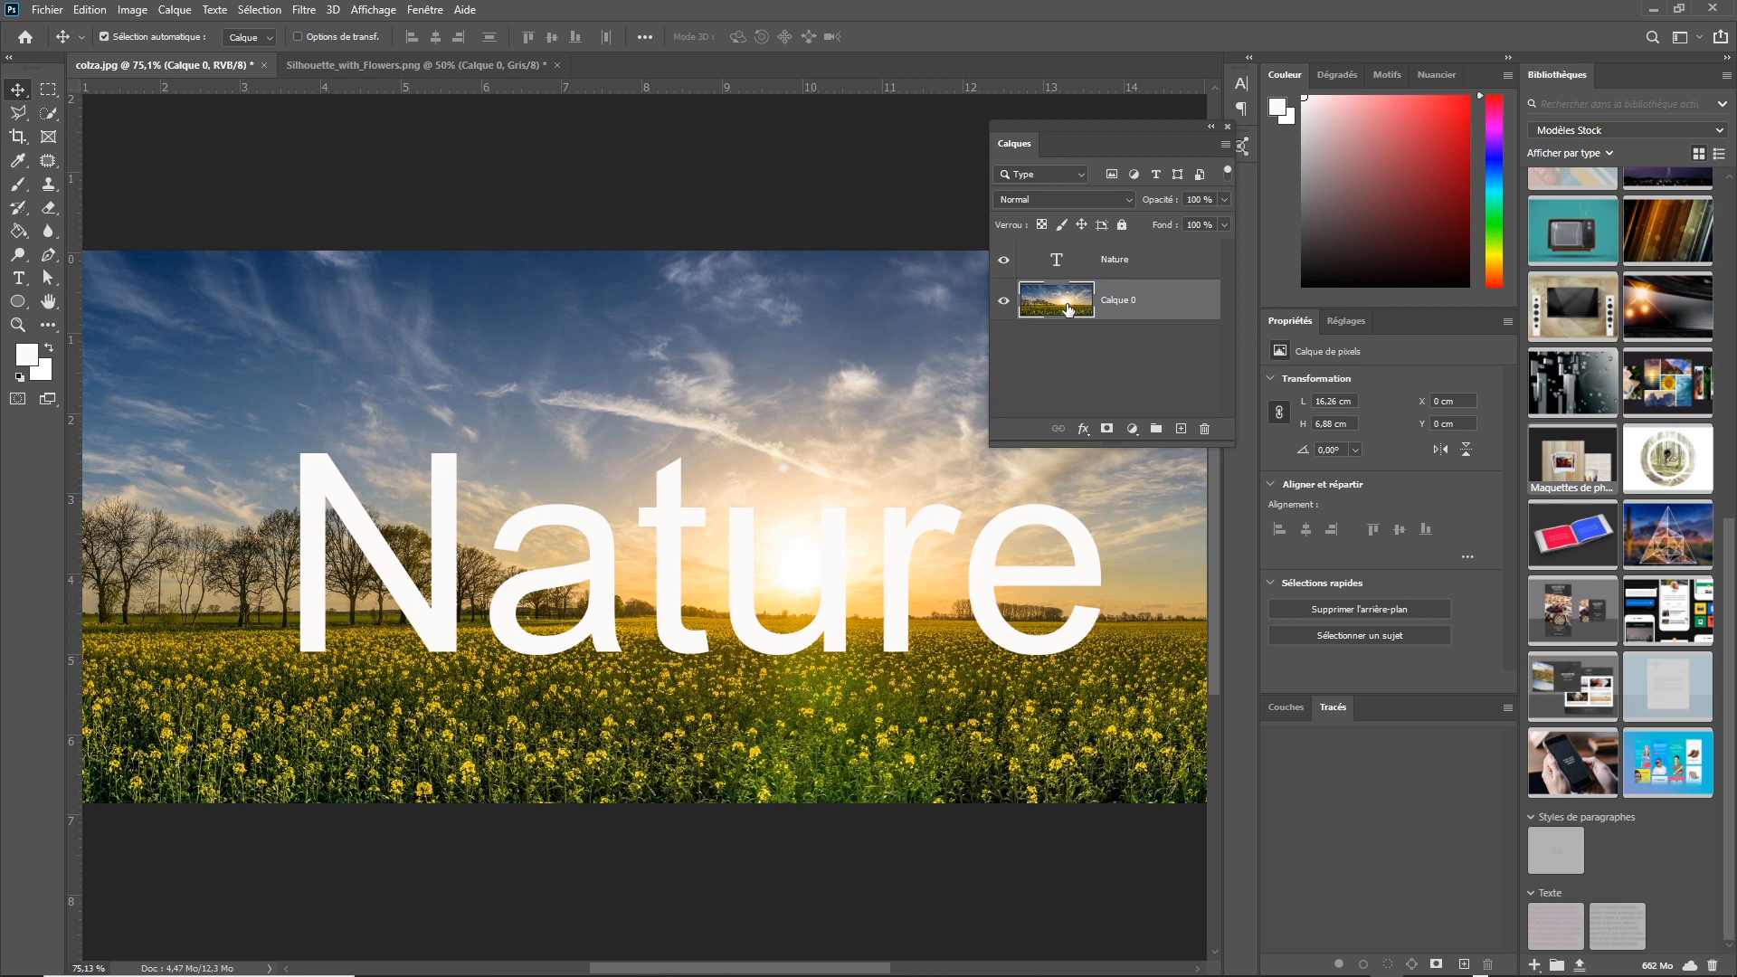
pyautogui.moveTo(1068, 310); pyautogui.dragTo(1057, 263)
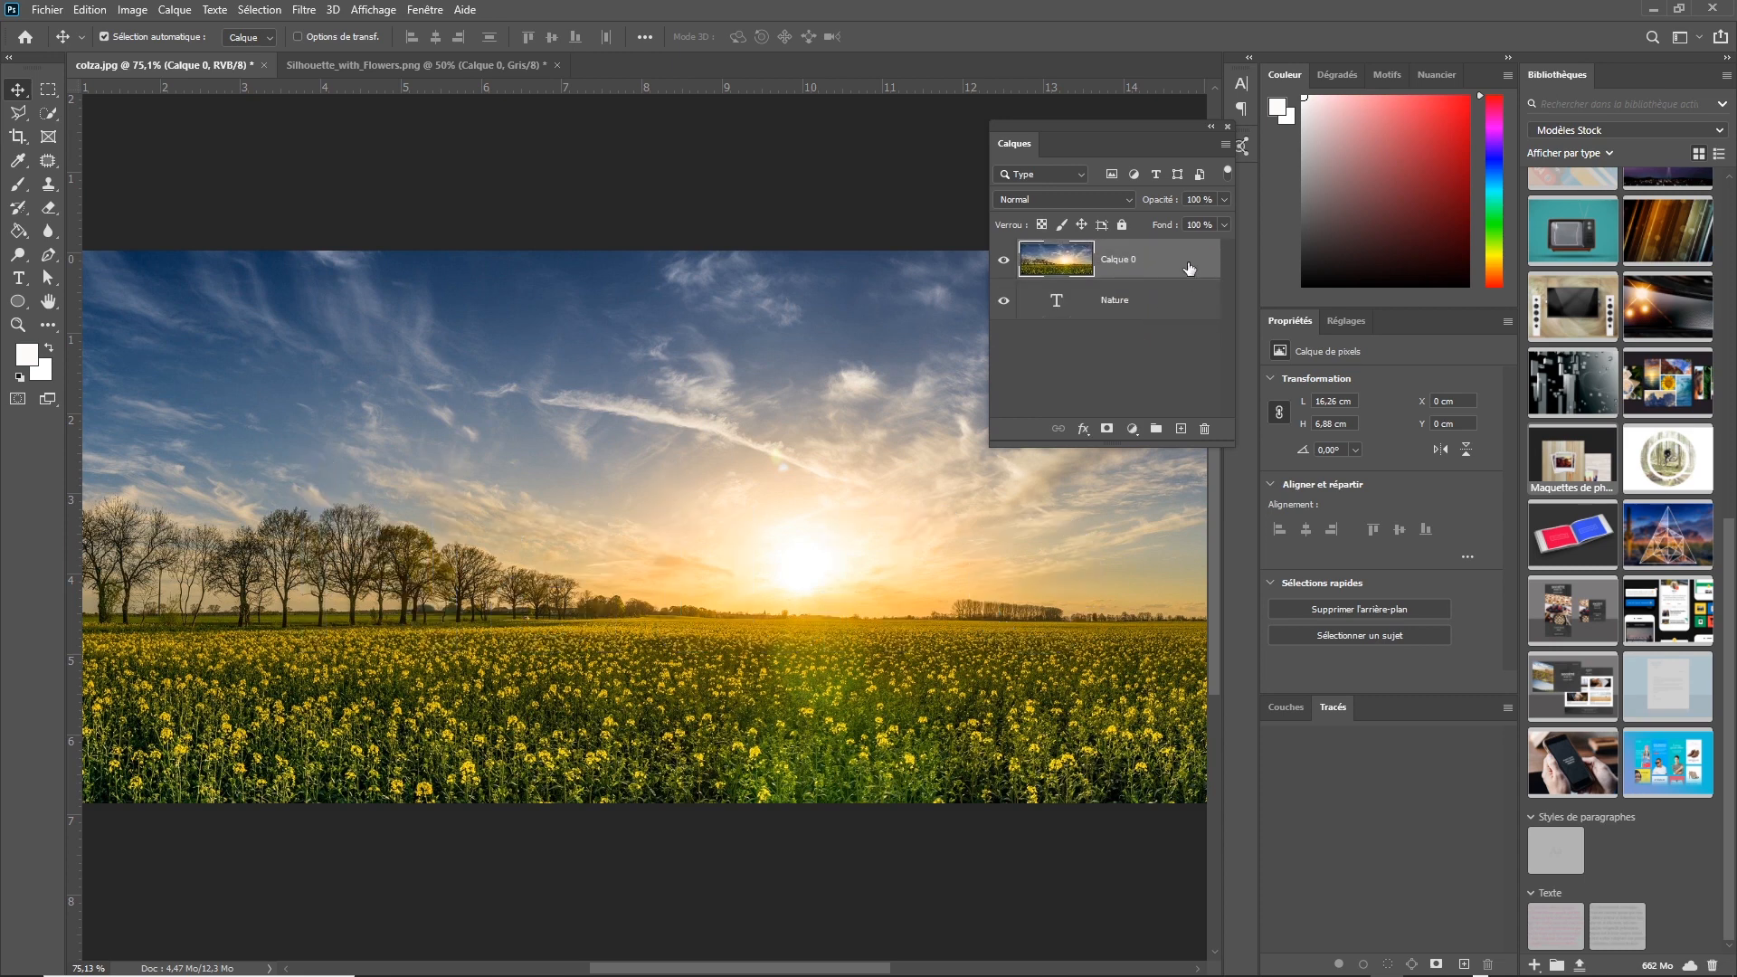
pyautogui.moveTo(1056, 259)
pyautogui.mouseDown()
pyautogui.moveTo(1060, 313)
pyautogui.moveTo(1062, 259)
pyautogui.mouseUp()
pyautogui.click(1003, 260)
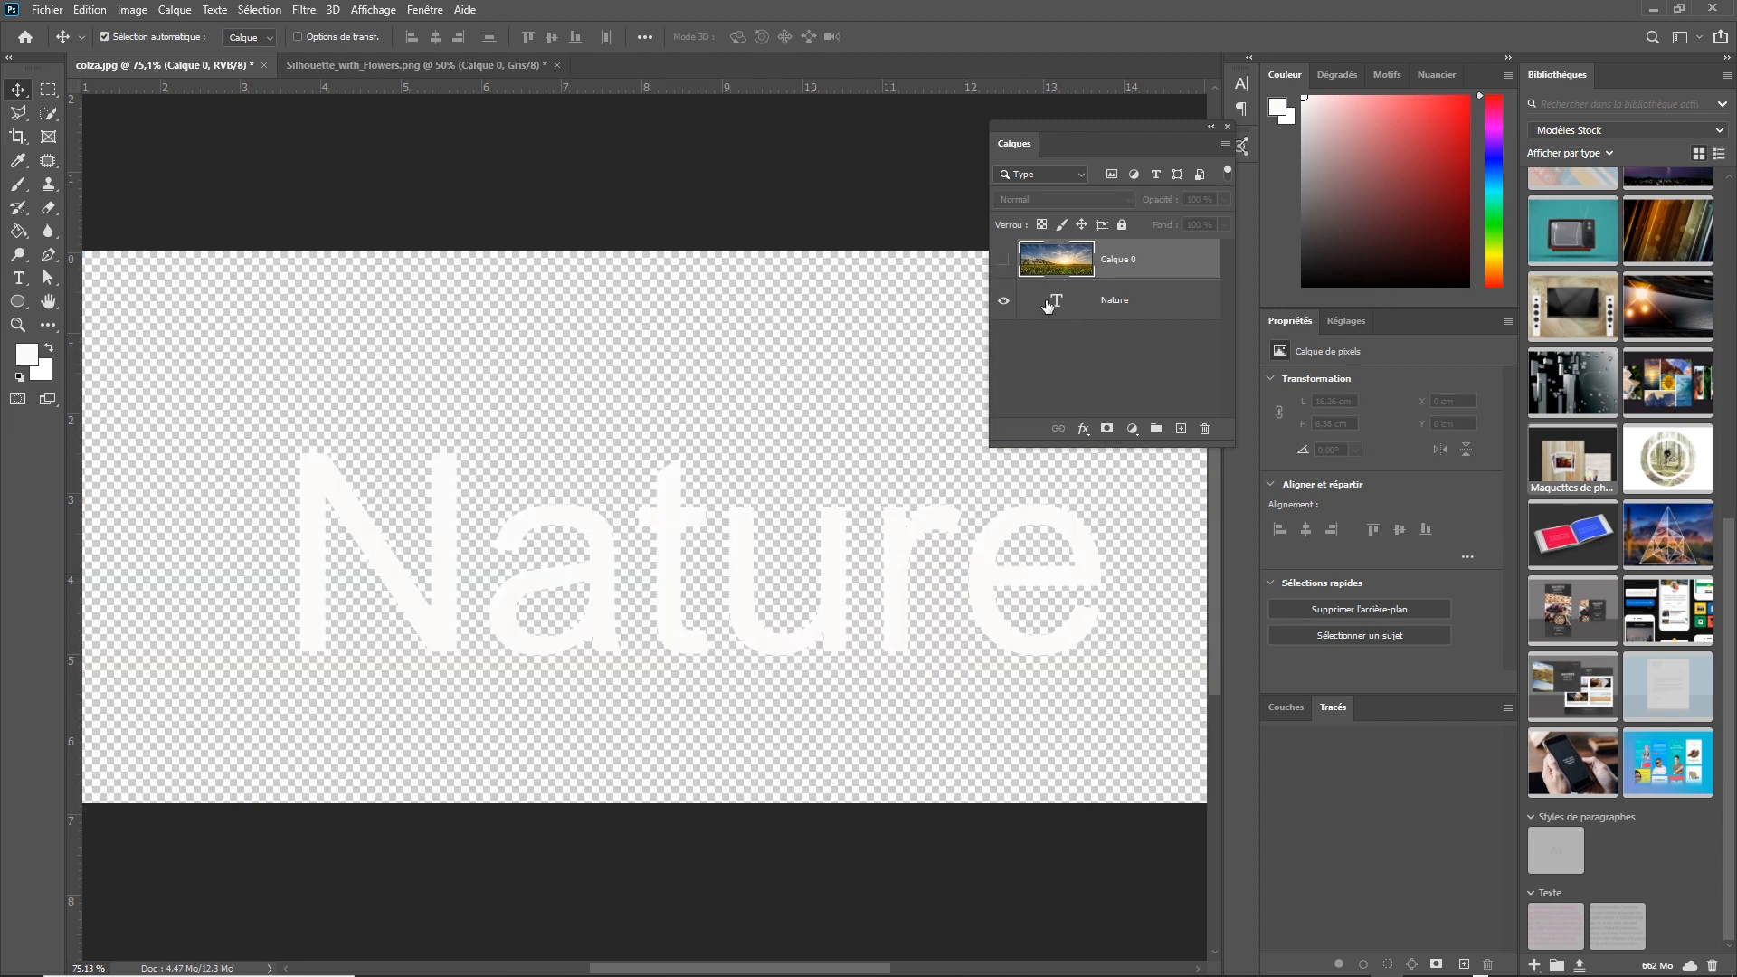
pyautogui.click(1003, 260)
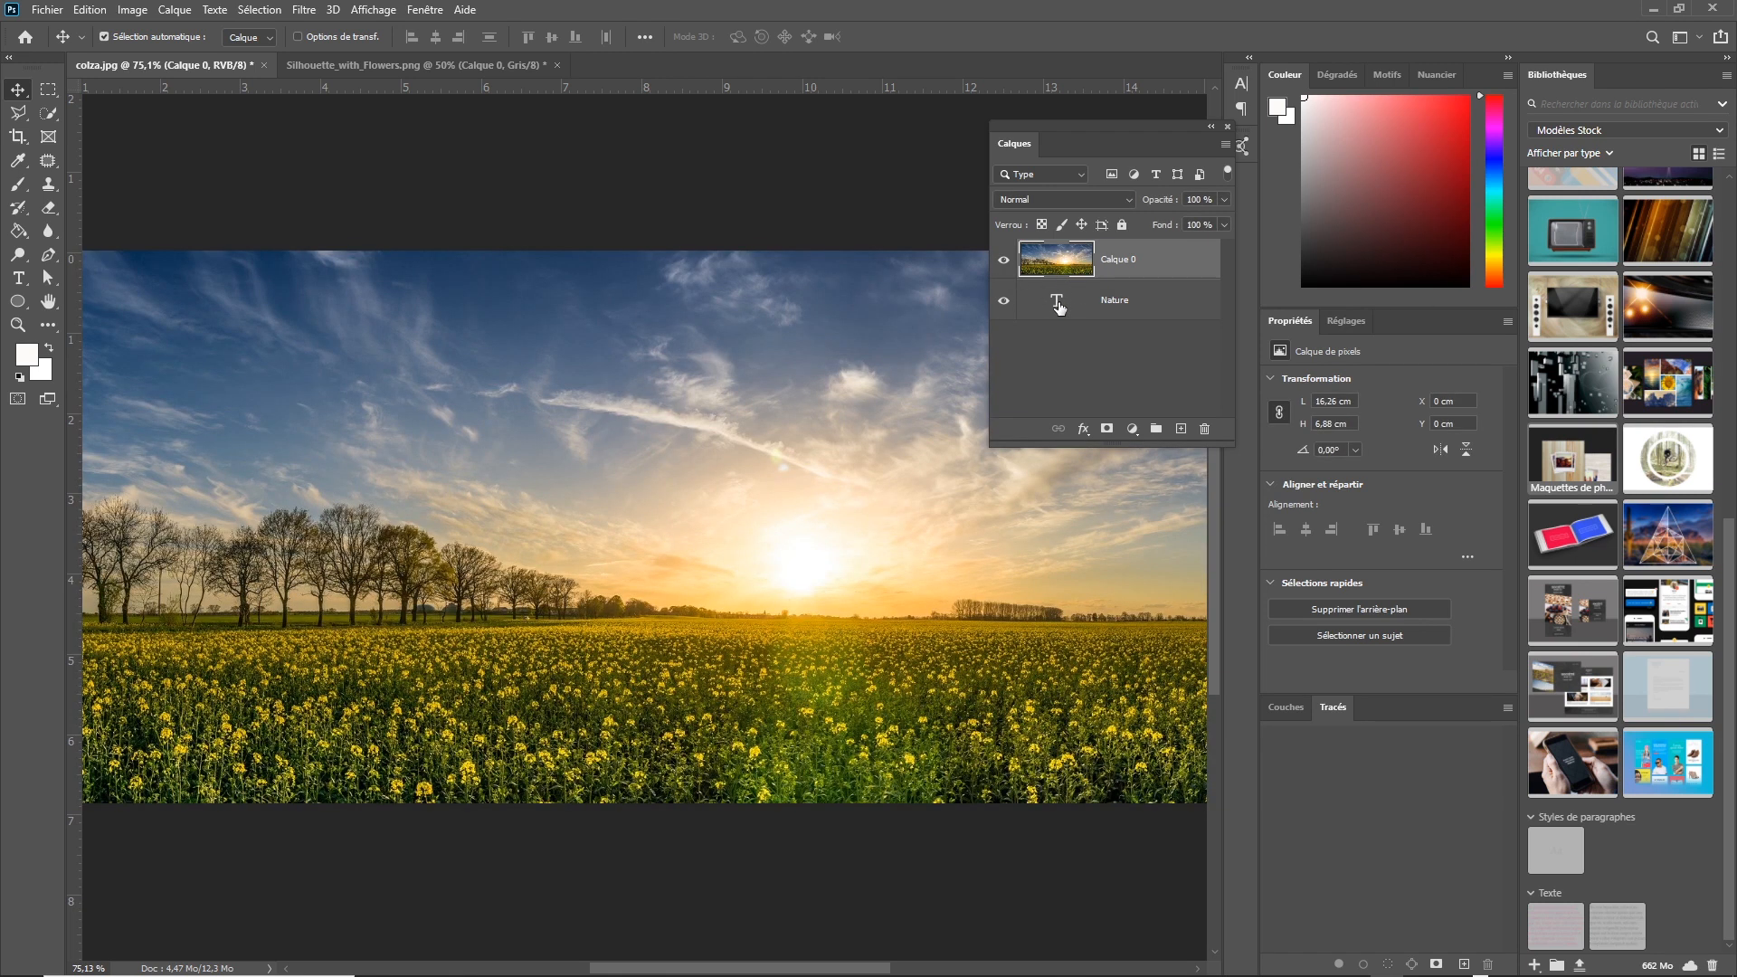
# Create a clipping mask from the photo layer Calque 0 onto the Nature text, and check both layers' visibility.
pyautogui.click(1058, 304)
pyautogui.click(1038, 262)
pyautogui.click(1224, 145)
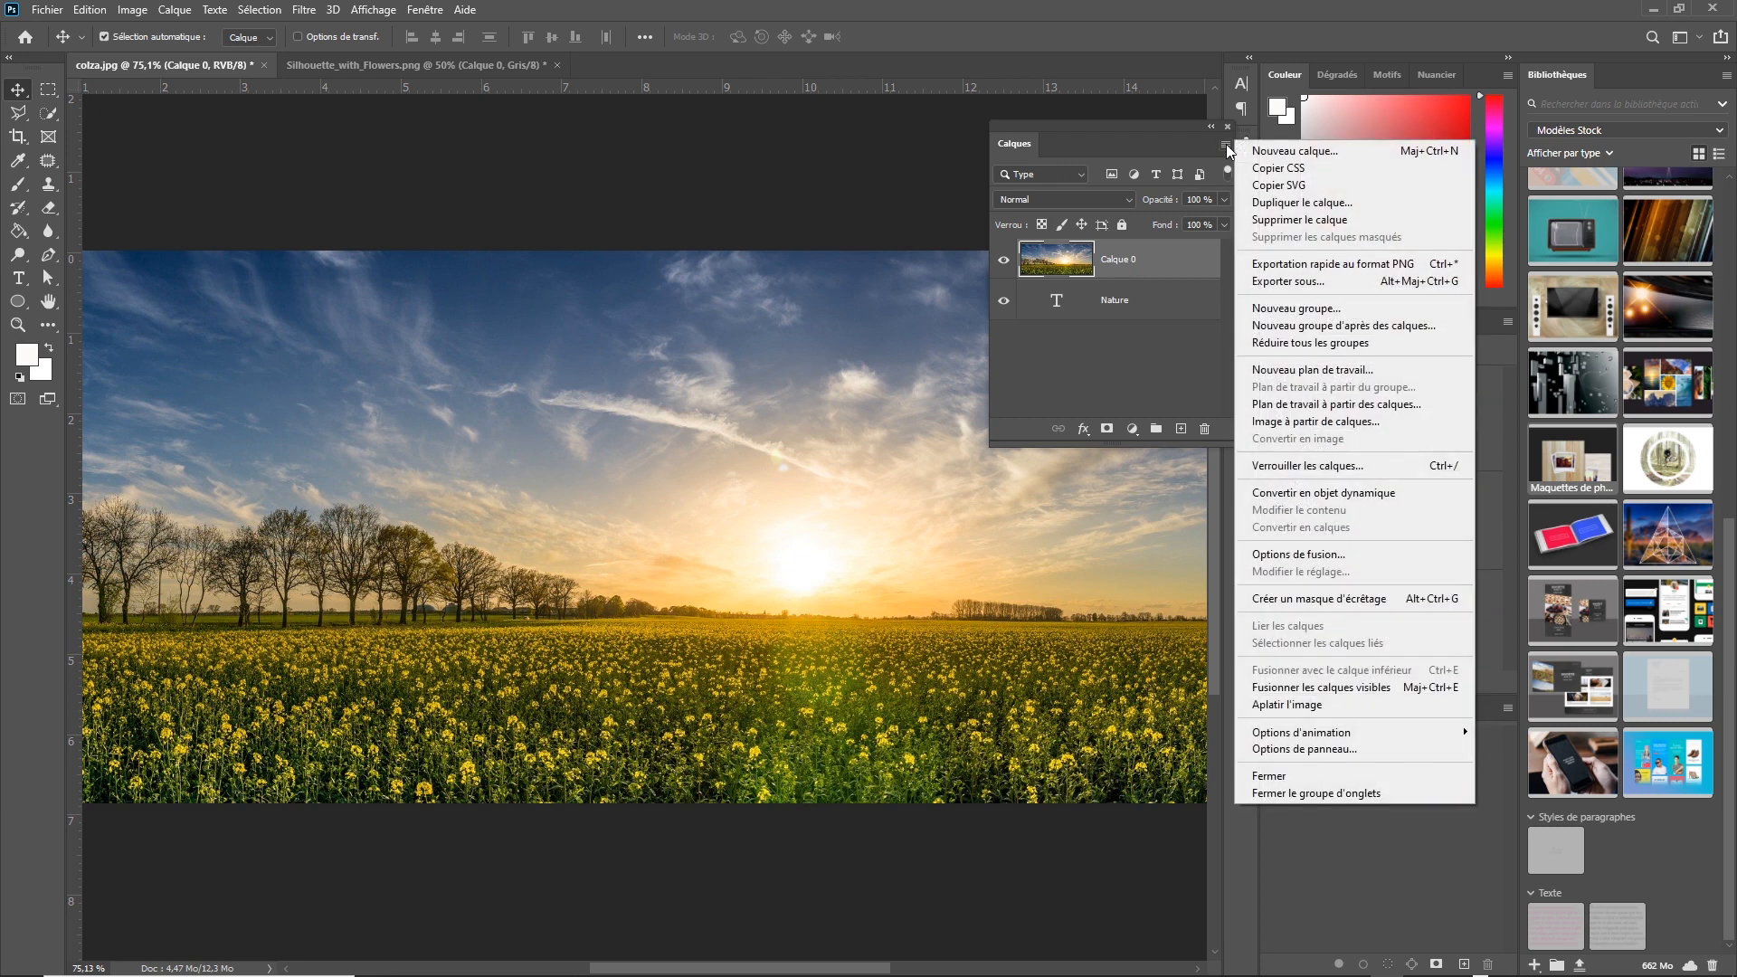
pyautogui.click(1391, 599)
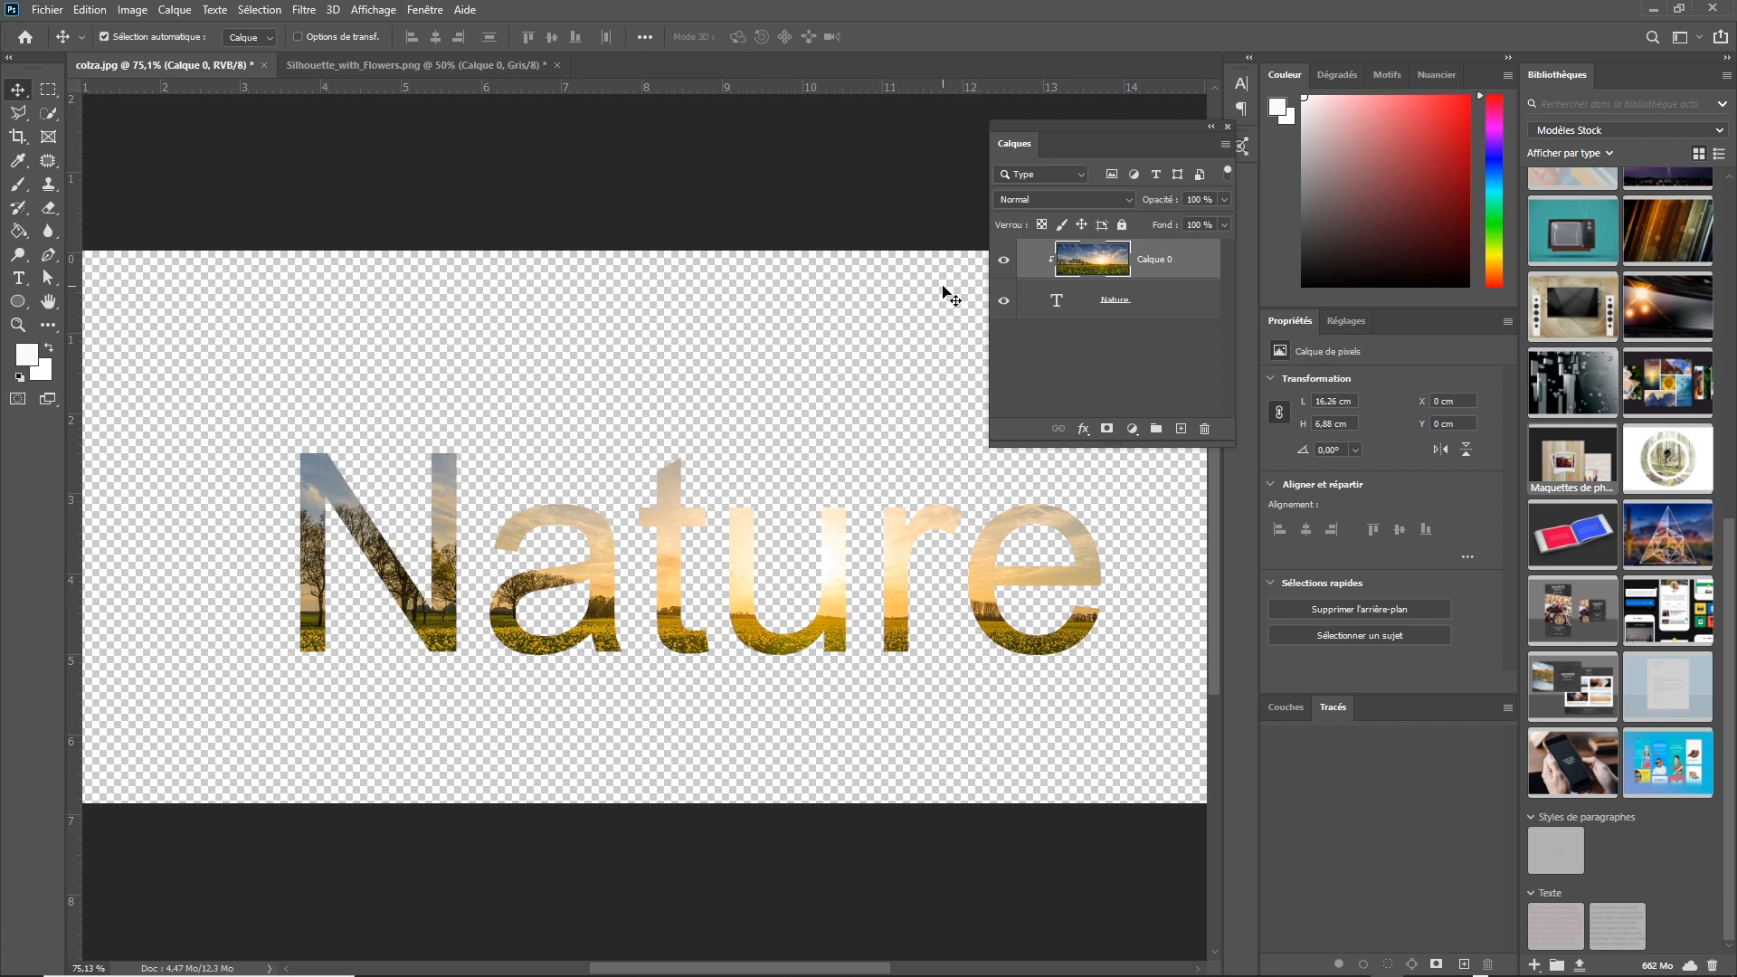
pyautogui.click(1004, 303)
pyautogui.click(1004, 303)
pyautogui.click(1005, 262)
pyautogui.click(1005, 262)
# Duplicate Calque 0 as "Calque 0 copie" and place the original Calque 0 beneath the Nature text layer.
pyautogui.rightClick(1100, 261)
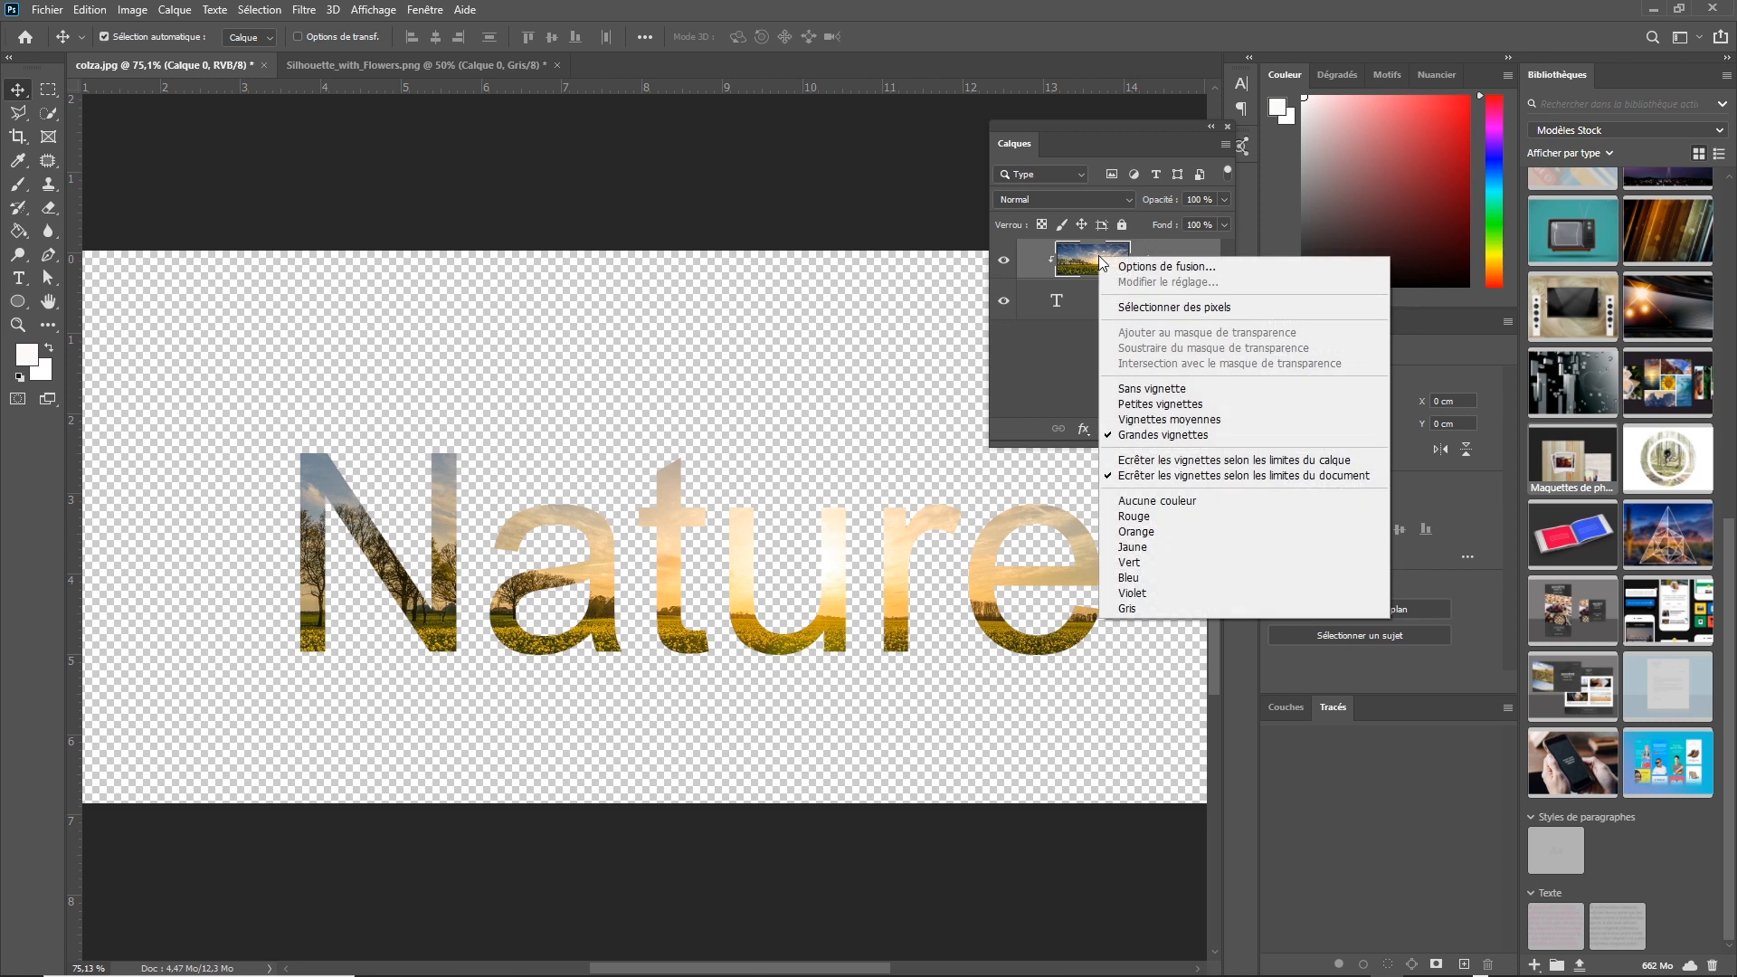
pyautogui.click(1147, 264)
pyautogui.rightClick(1150, 261)
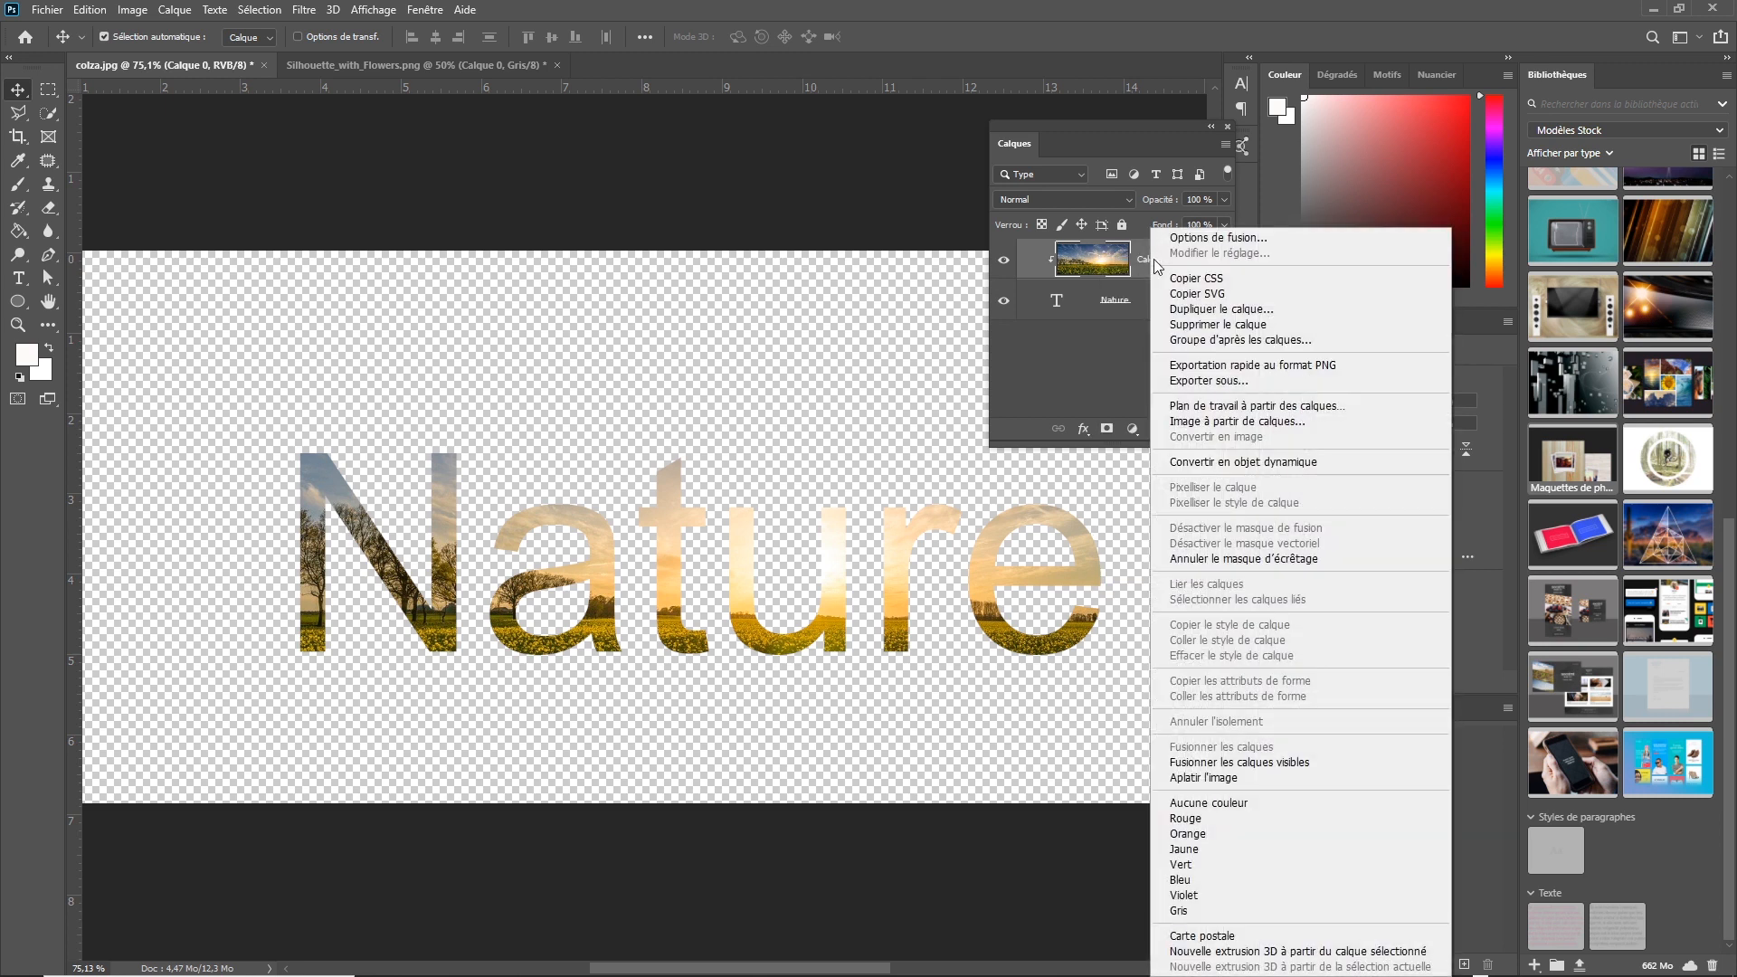
pyautogui.click(1216, 309)
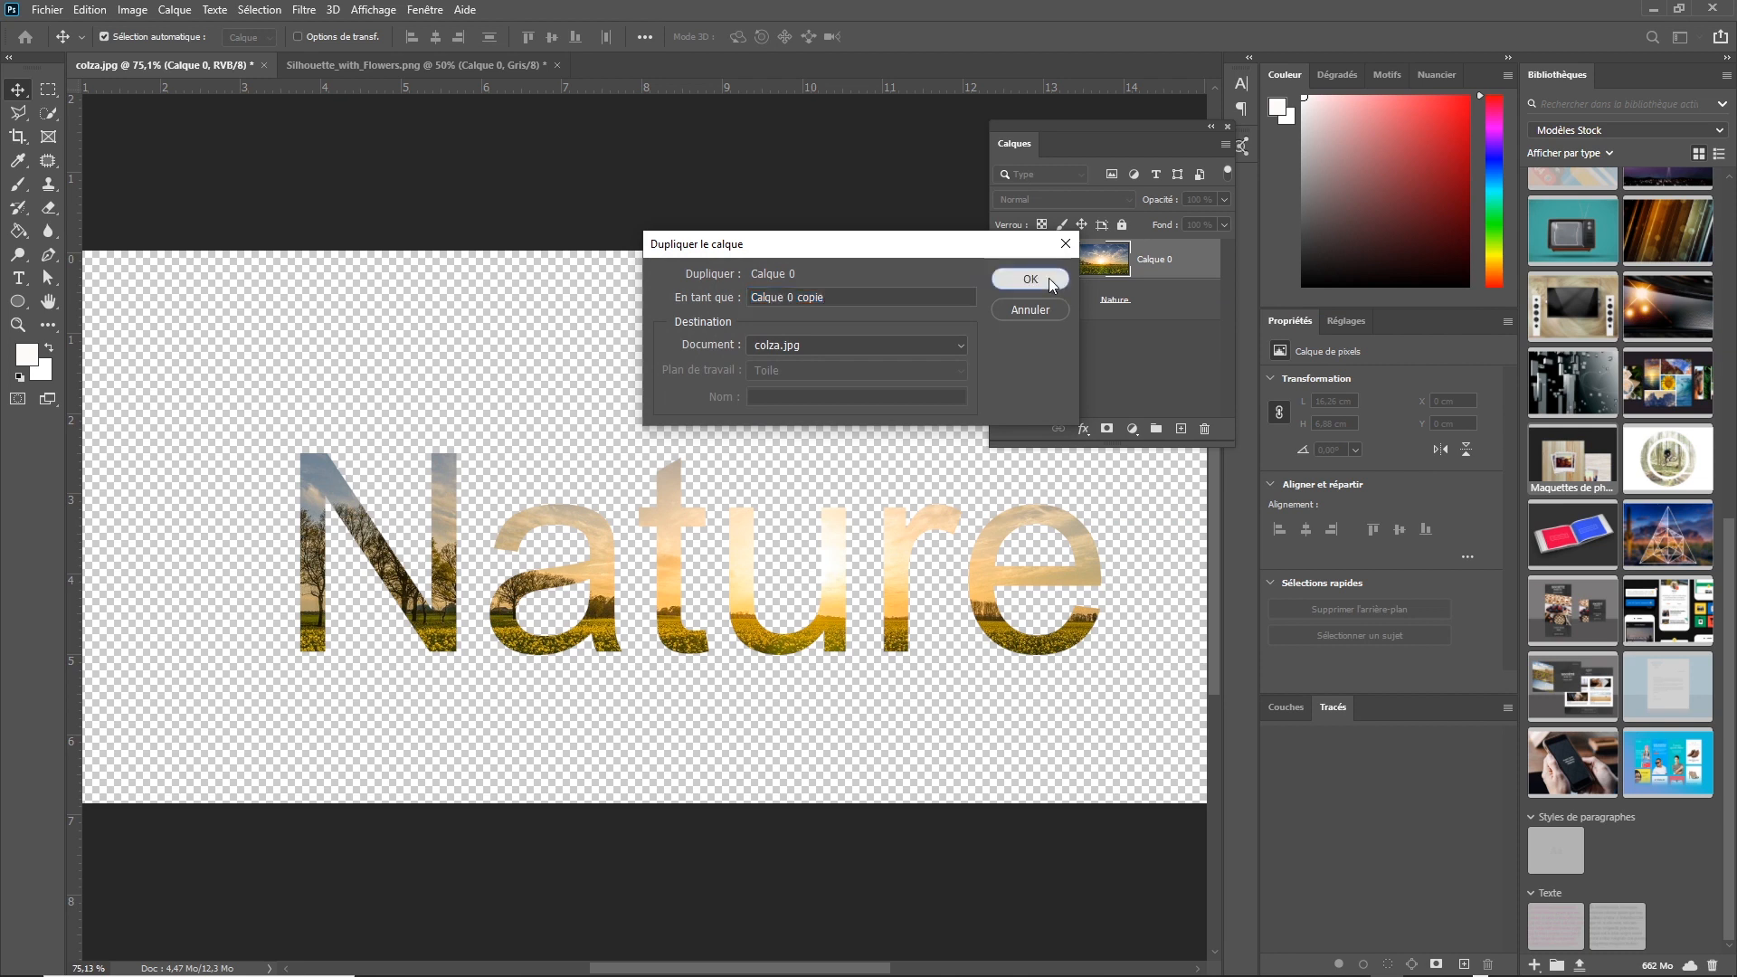
pyautogui.click(1049, 279)
pyautogui.moveTo(1066, 302); pyautogui.dragTo(1063, 364)
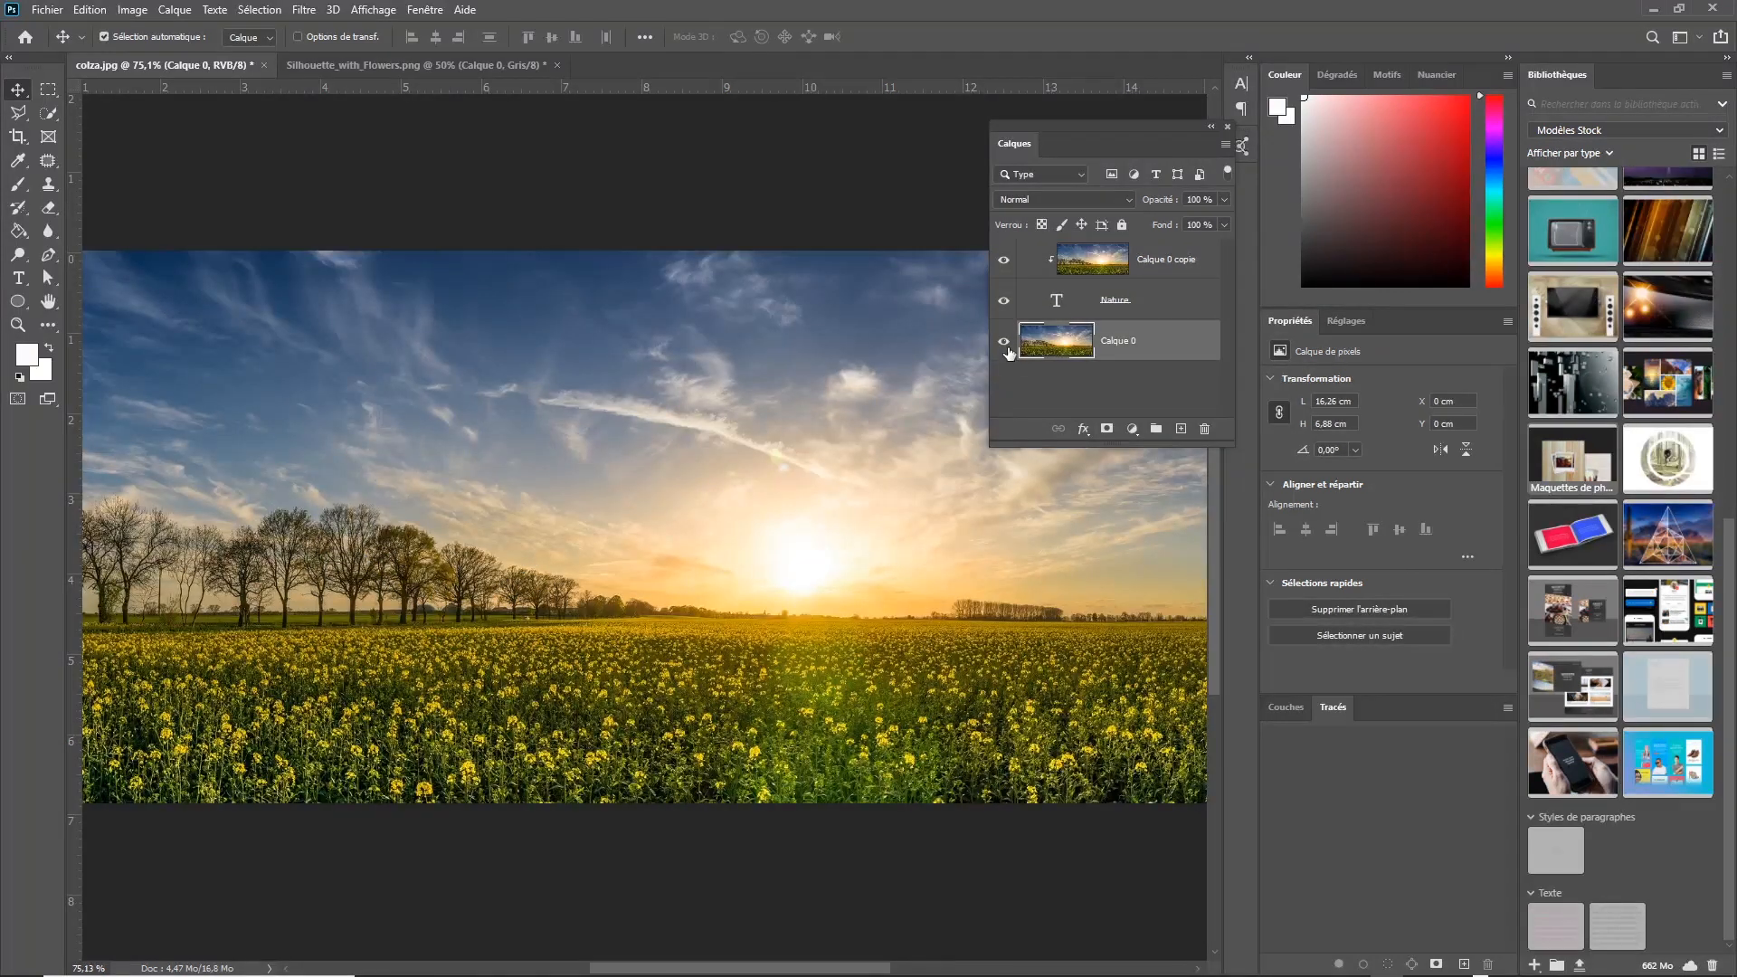
# Compare the image with and without the lowest photo layer, Calque 0, and delete that layer.
pyautogui.click(1005, 344)
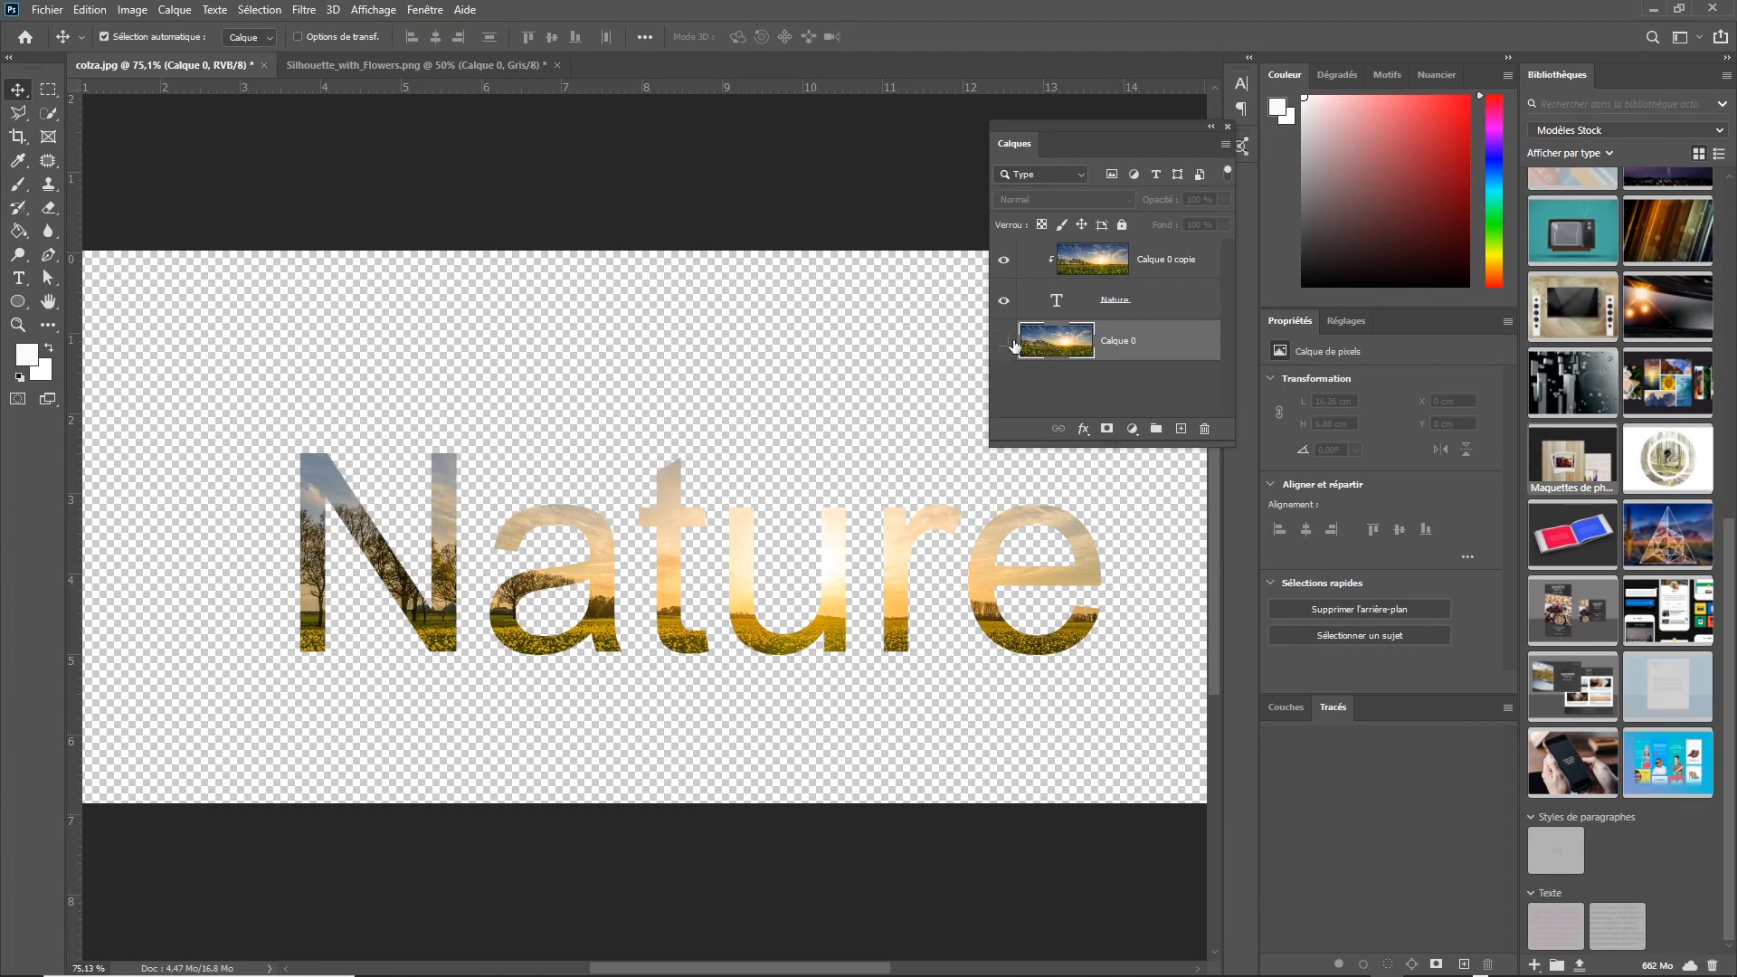
pyautogui.click(1005, 343)
pyautogui.moveTo(1067, 342); pyautogui.dragTo(1204, 429)
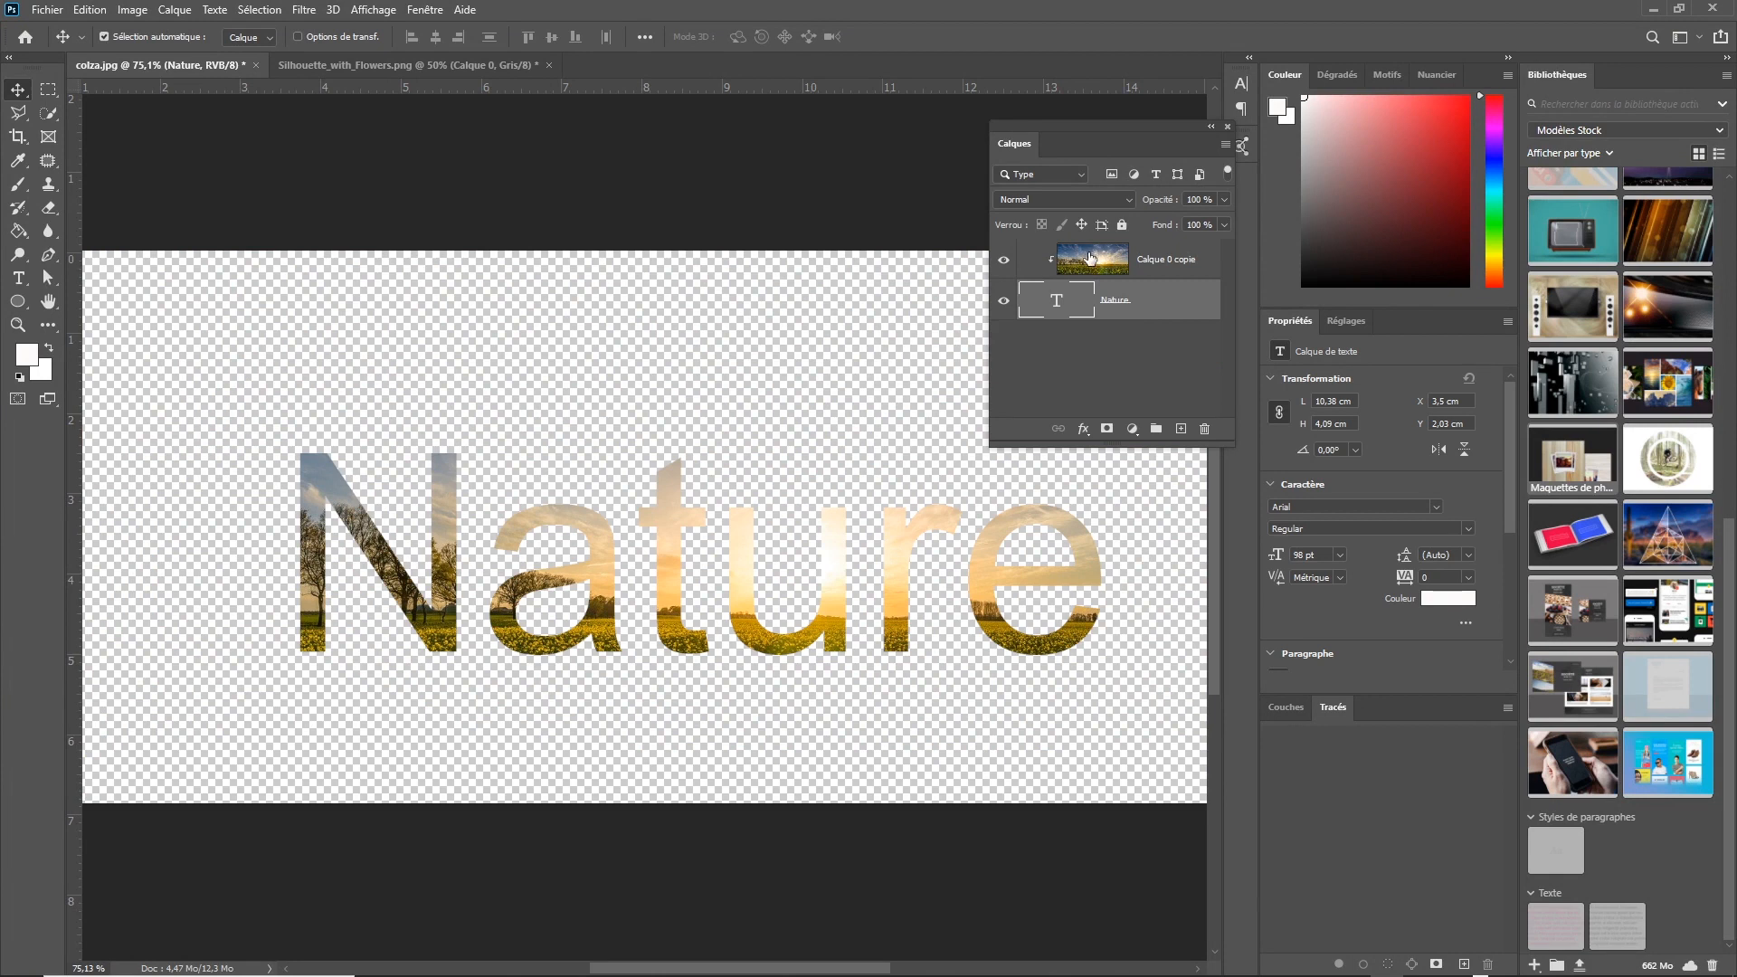
# Release Calque 0 copie from its clipping by moving it under the text, and put the Nature layer back beneath it.
pyautogui.moveTo(1090, 259); pyautogui.dragTo(1075, 355)
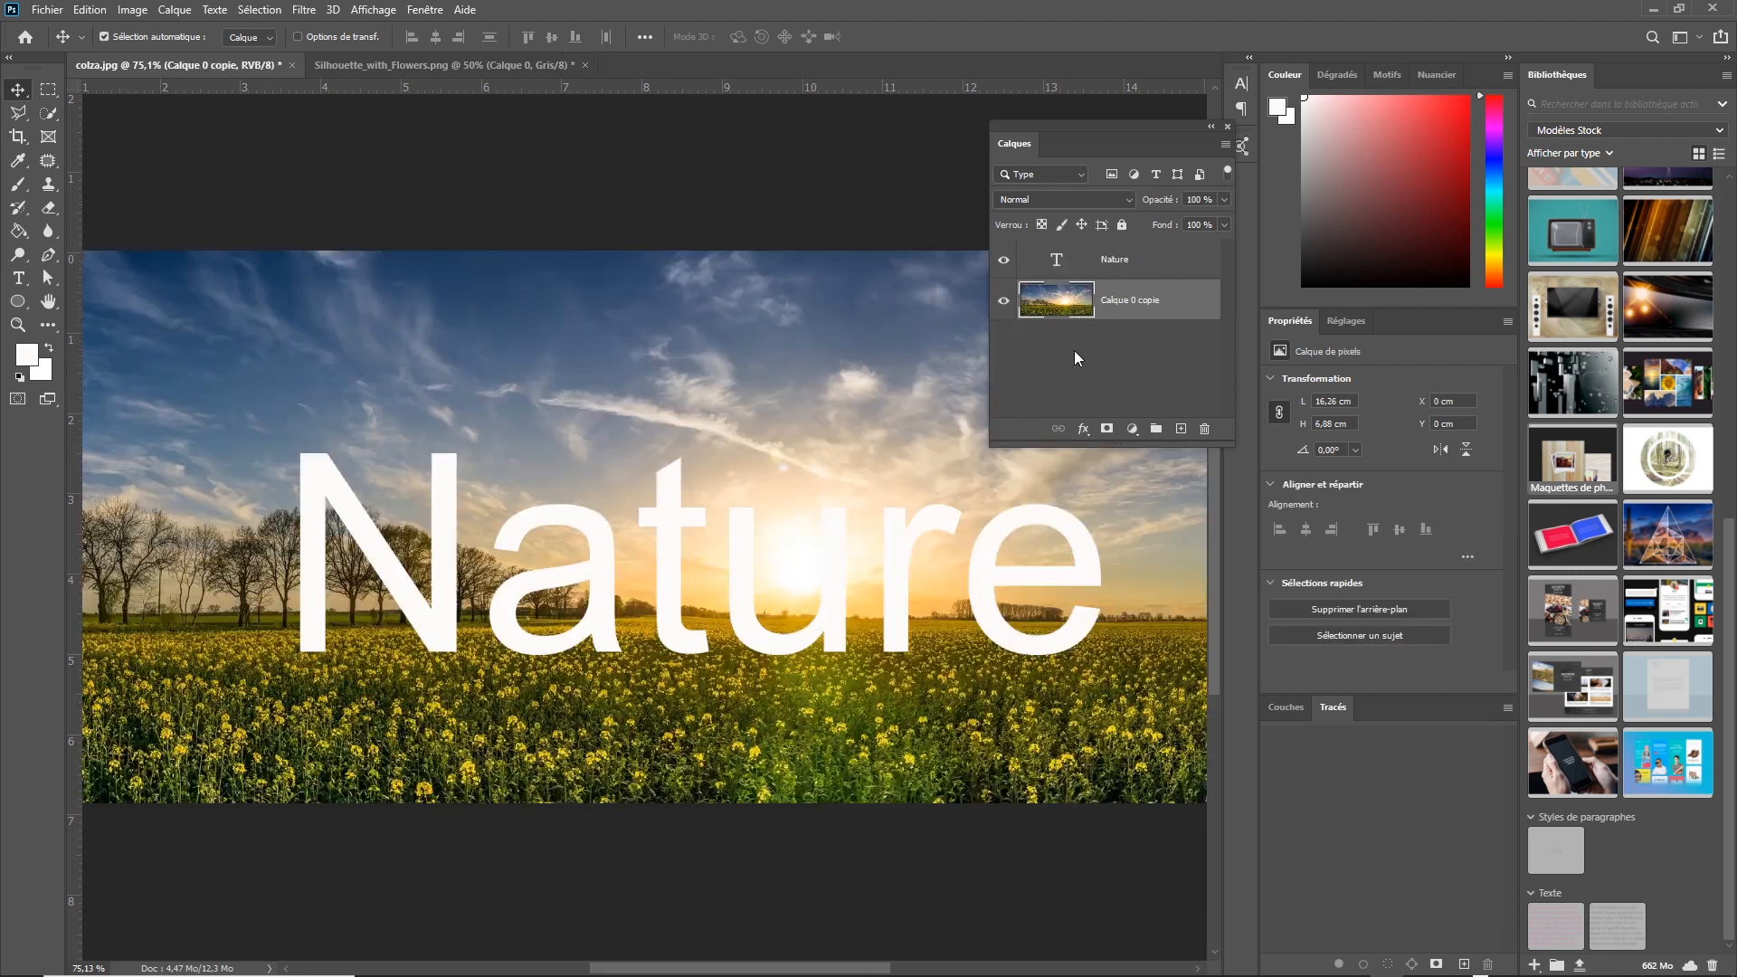
pyautogui.moveTo(1057, 260); pyautogui.dragTo(1059, 312)
pyautogui.click(1060, 264)
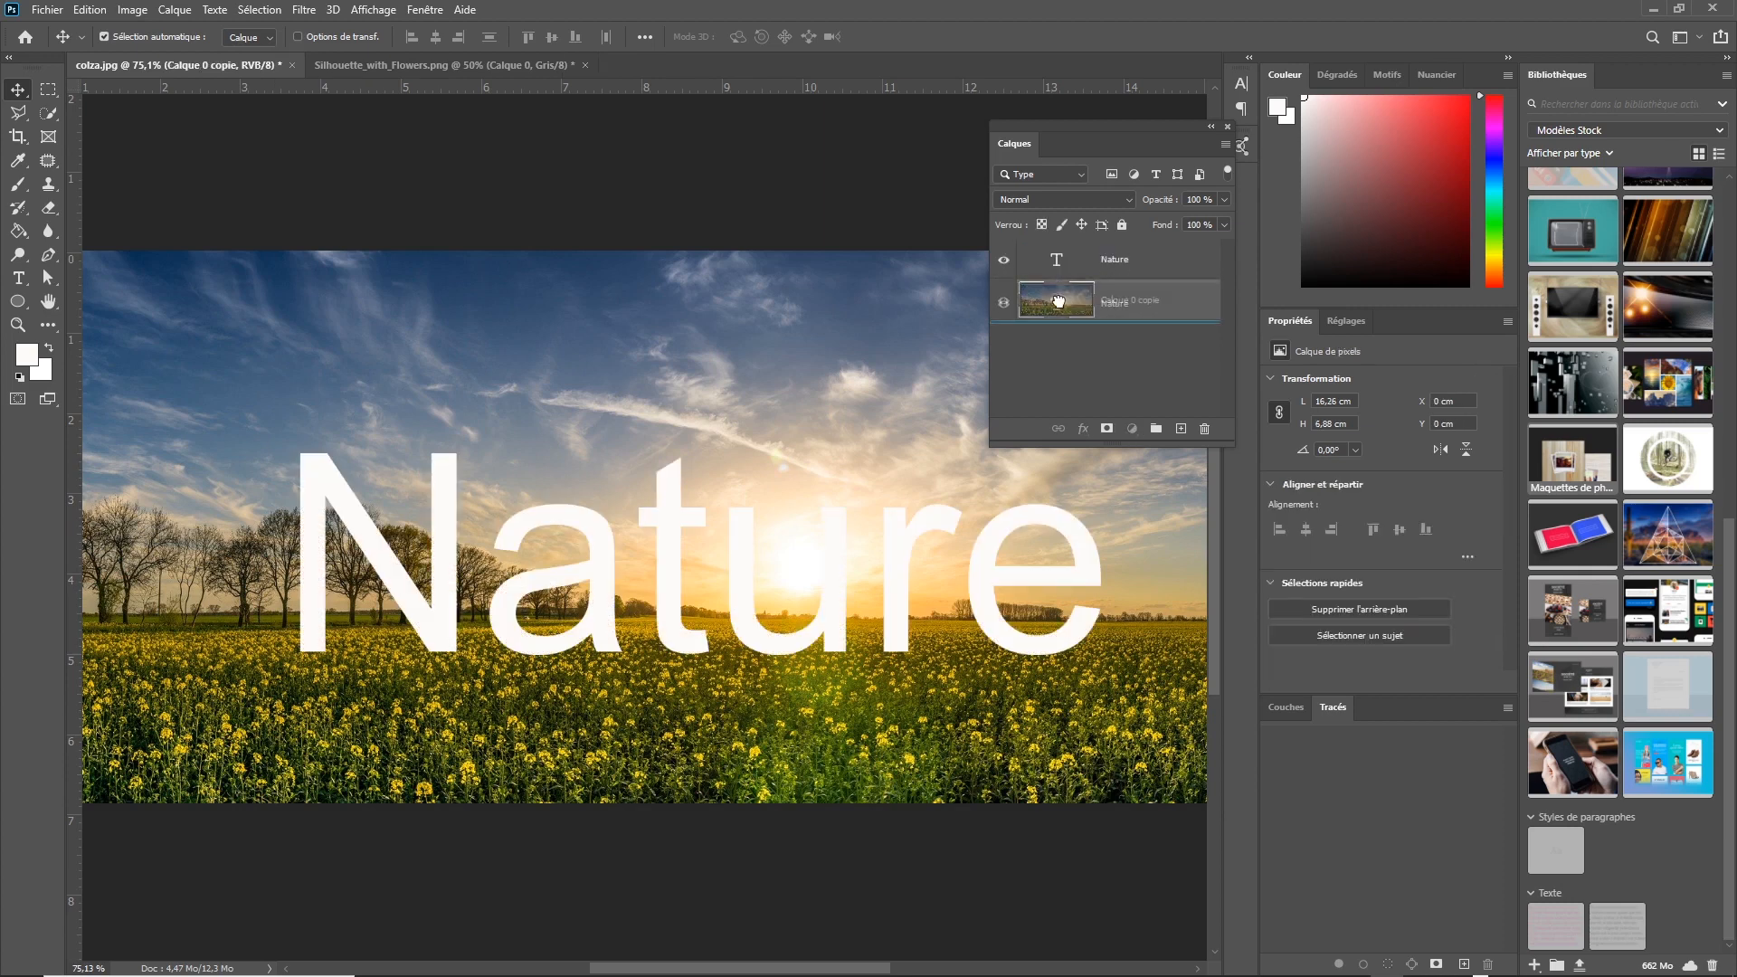
pyautogui.hotkey('ctrl', '[')
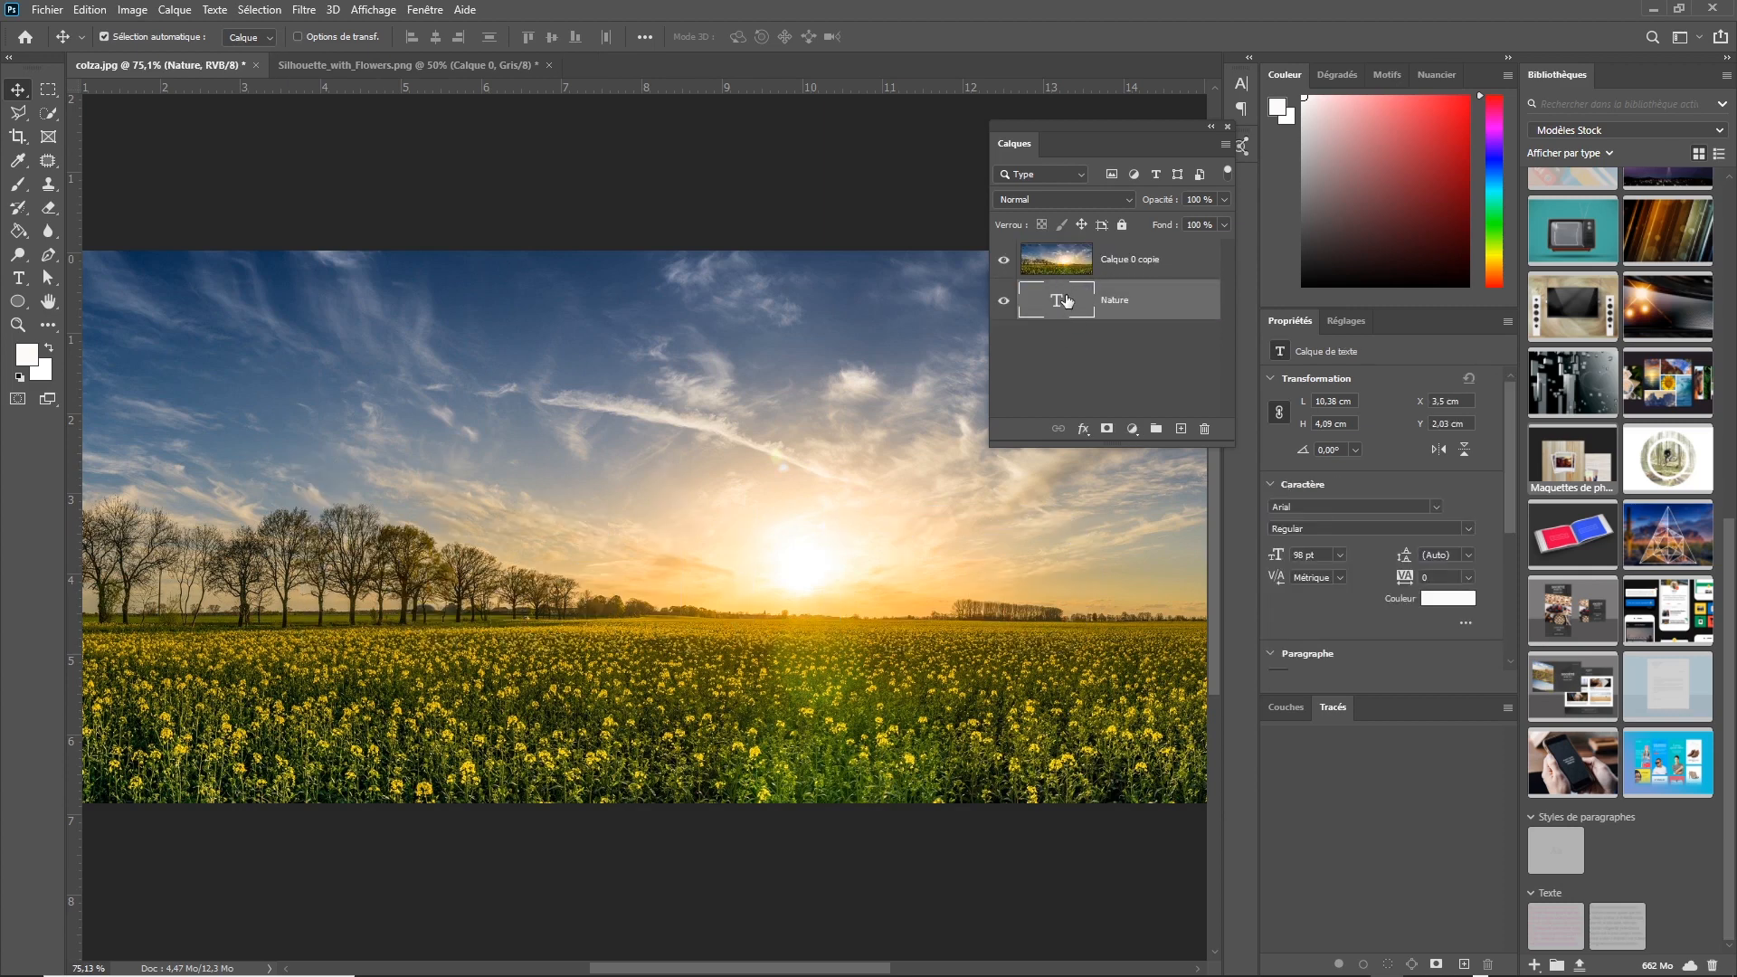
# Clip the photo layer Calque 0 copie to the Nature text layer with a clipping mask.
pyautogui.click(1061, 263)
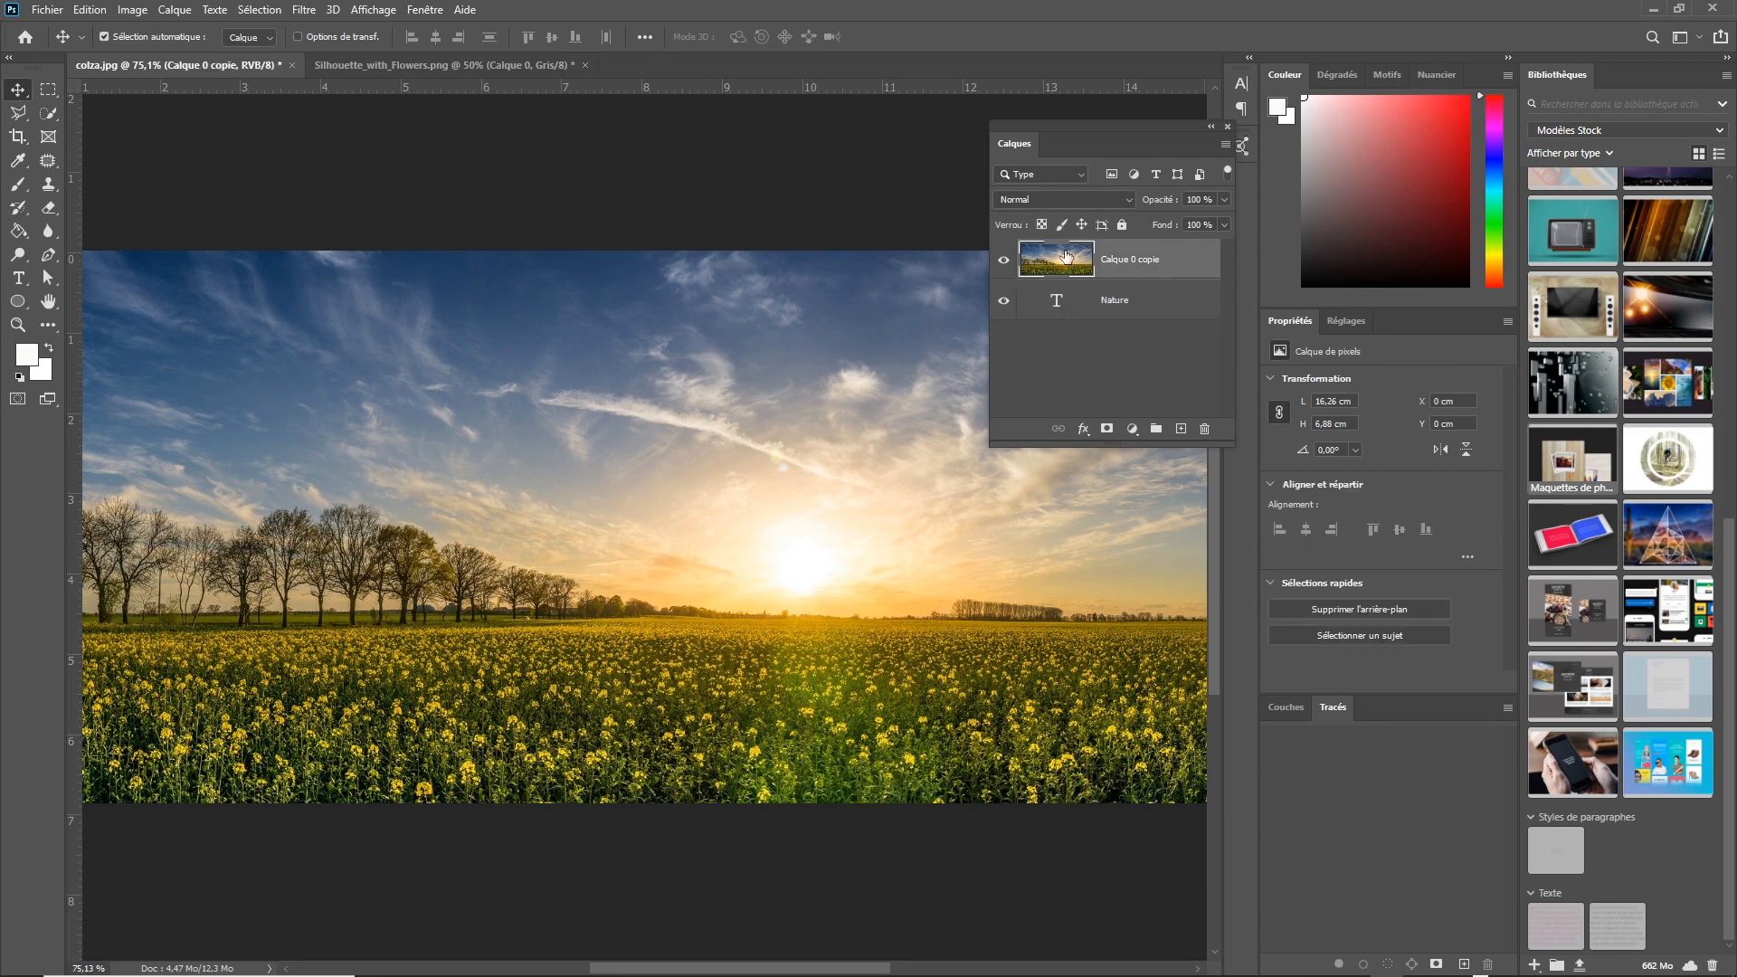
pyautogui.click(1003, 261)
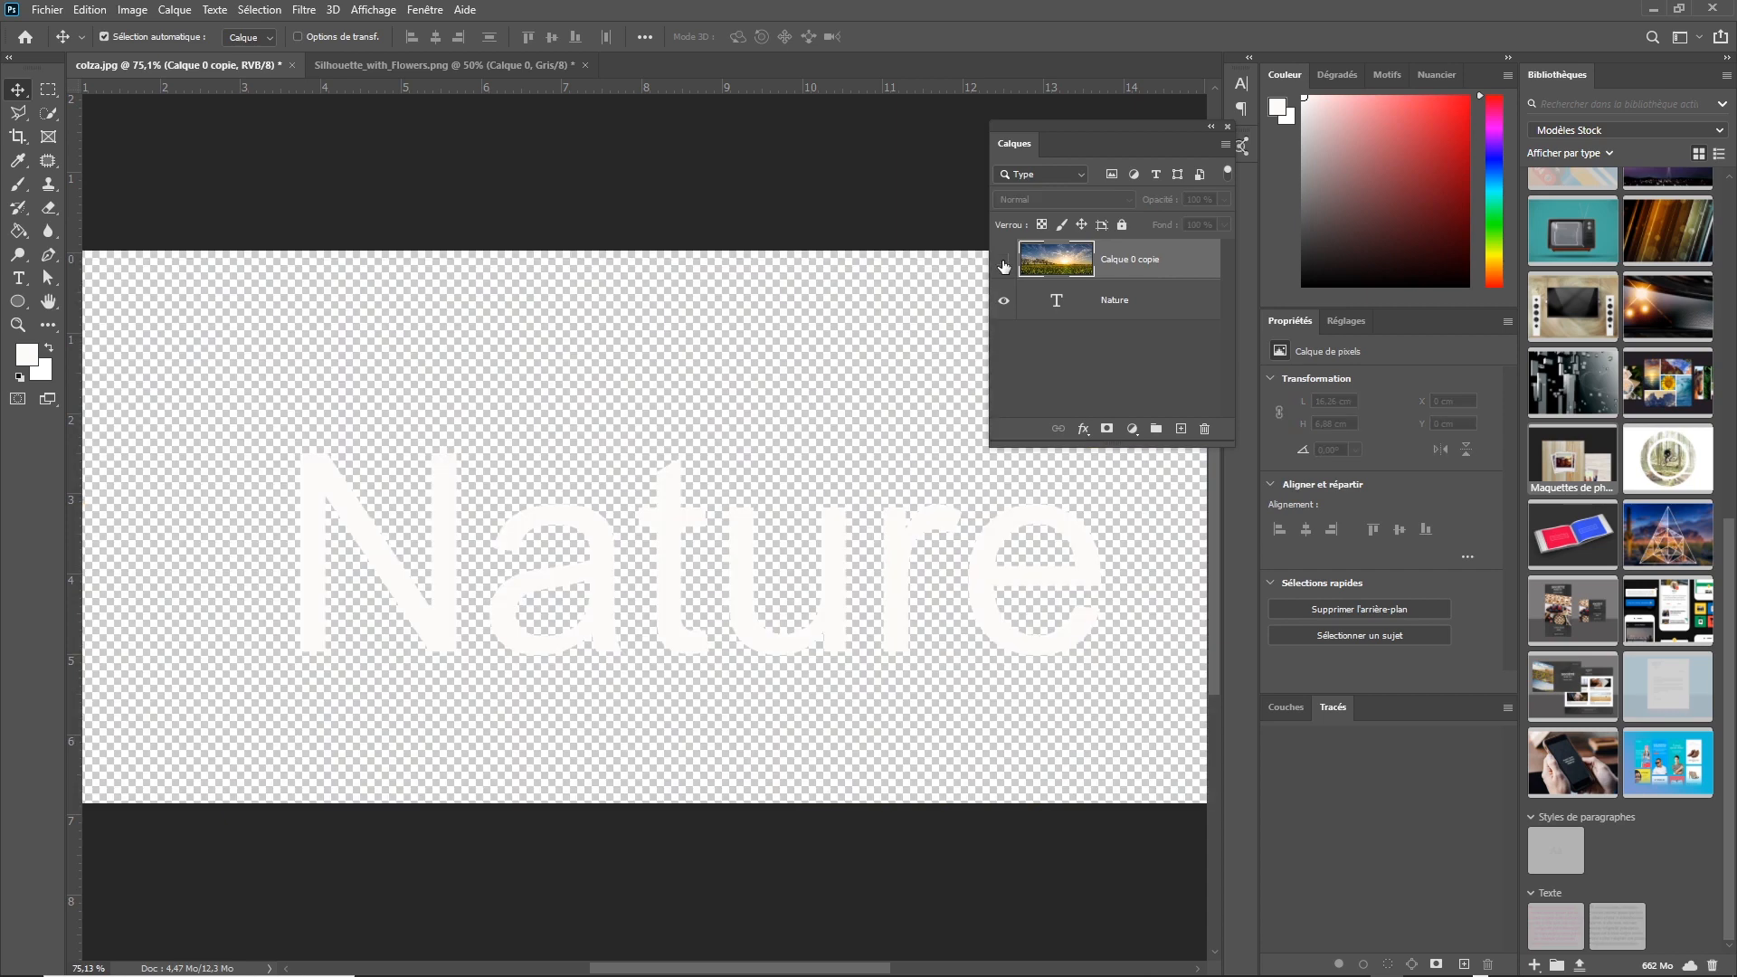
pyautogui.click(1003, 261)
pyautogui.click(1003, 260)
pyautogui.click(1003, 260)
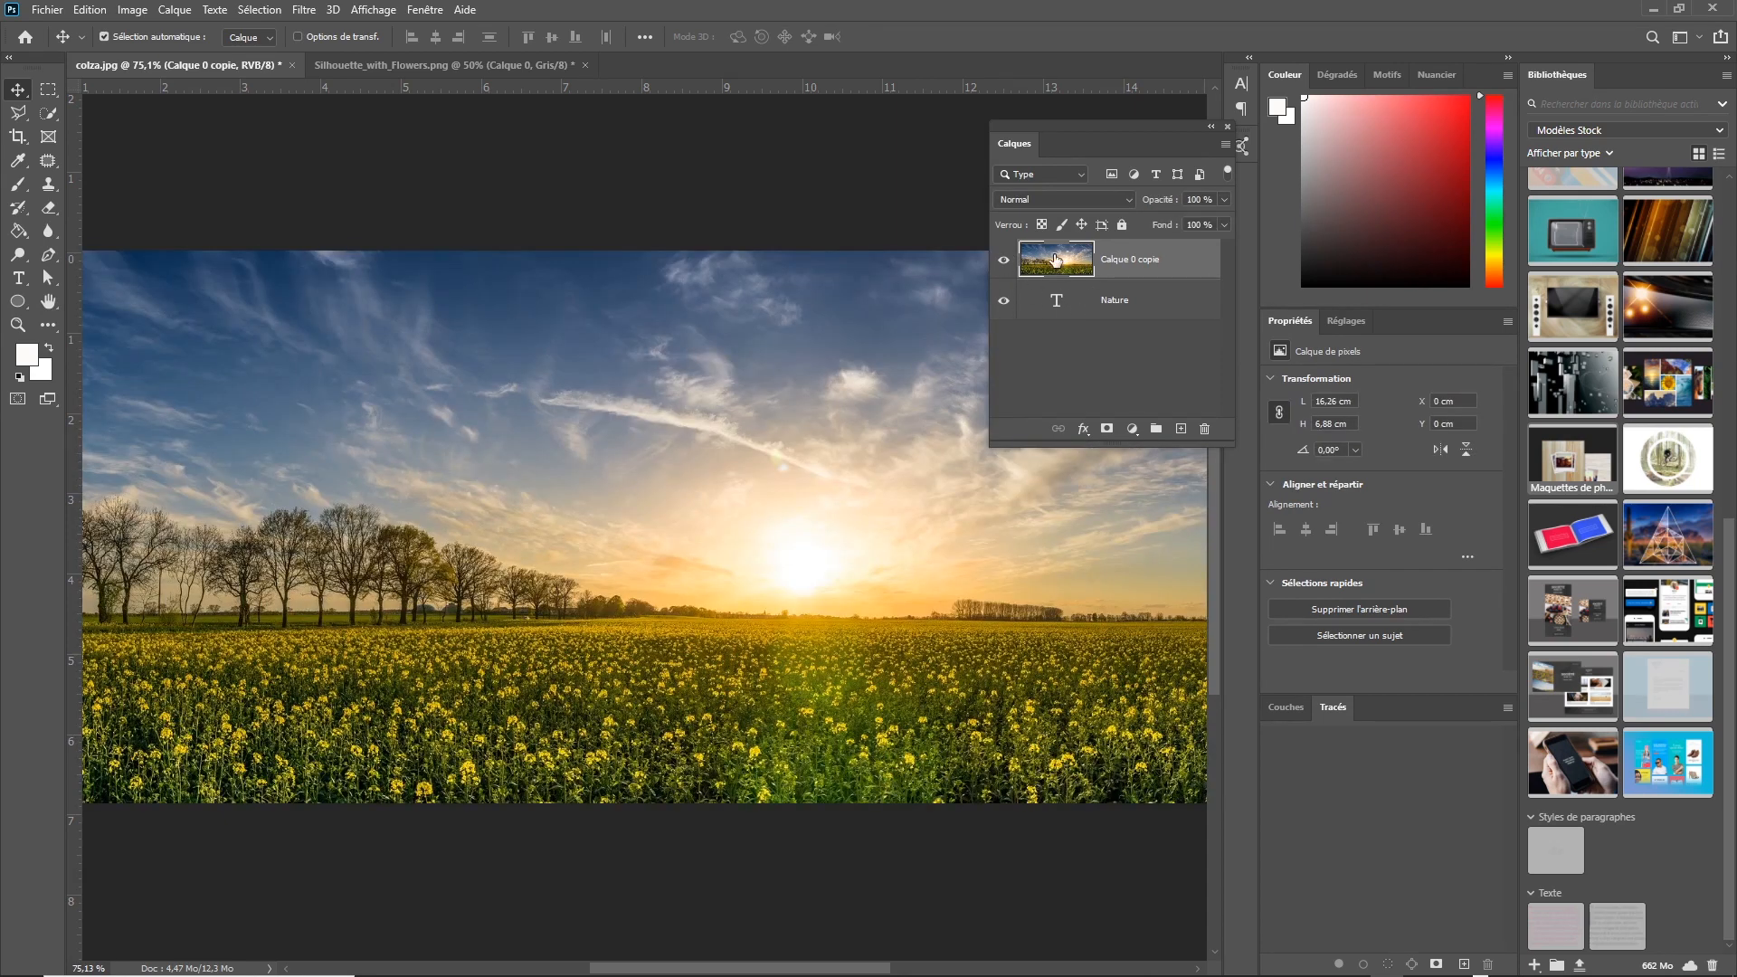
pyautogui.click(1225, 145)
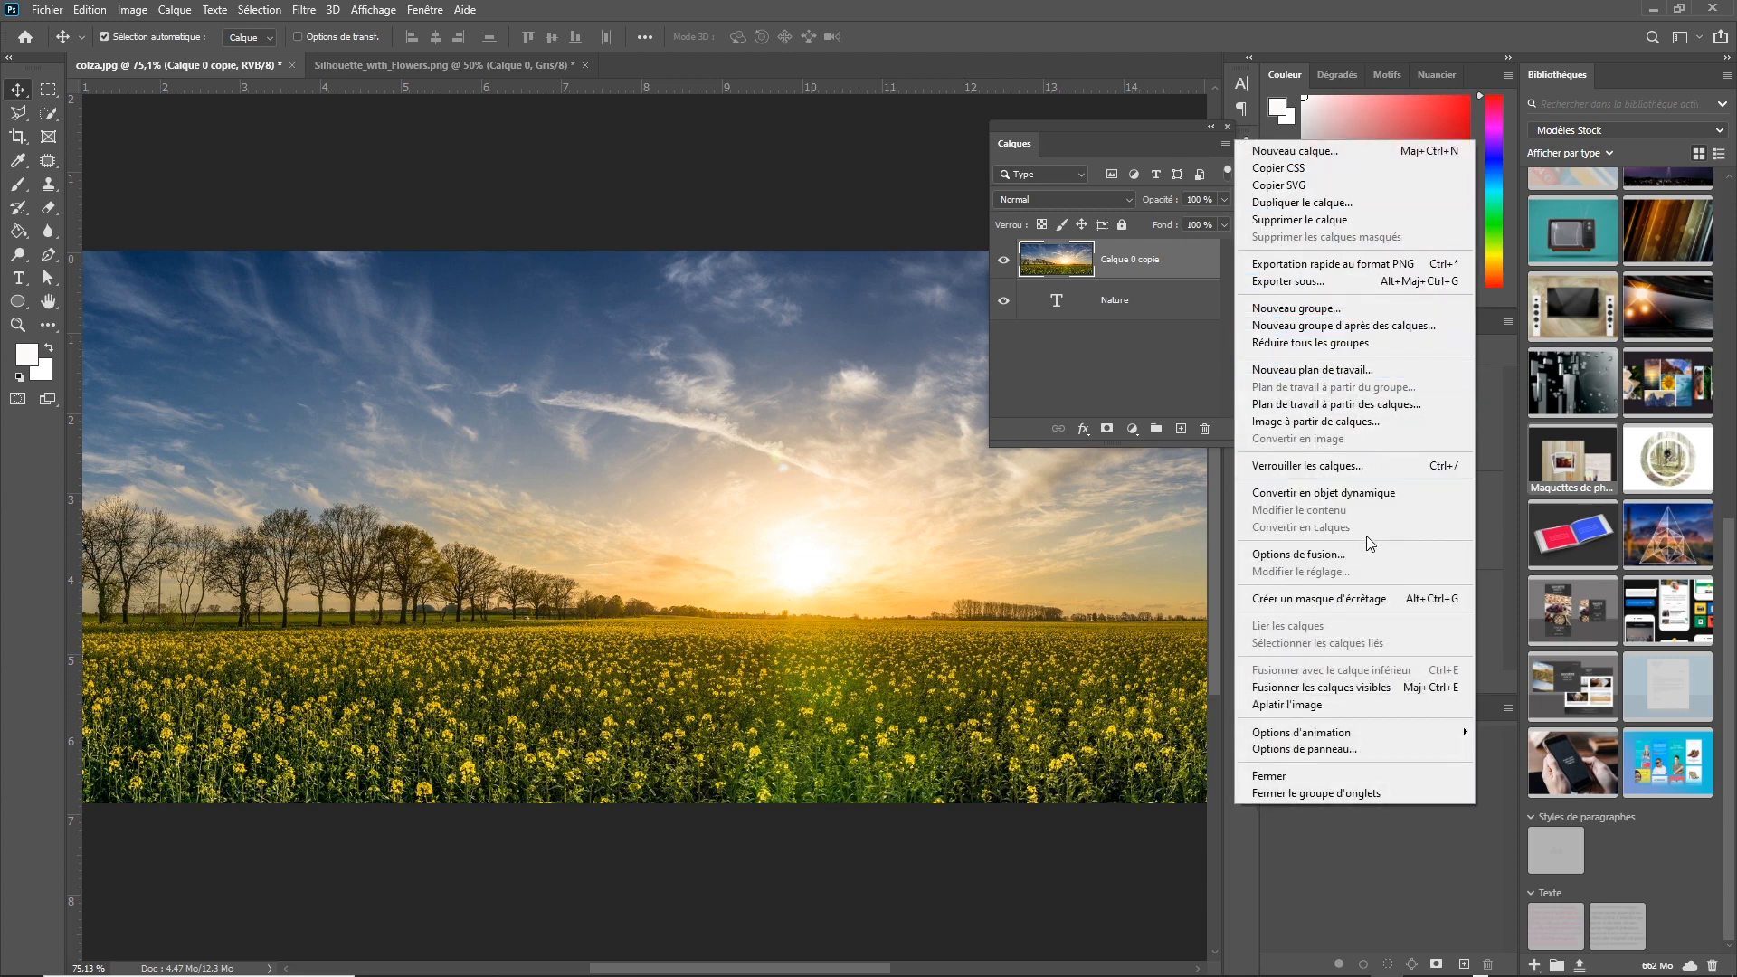
pyautogui.click(1373, 601)
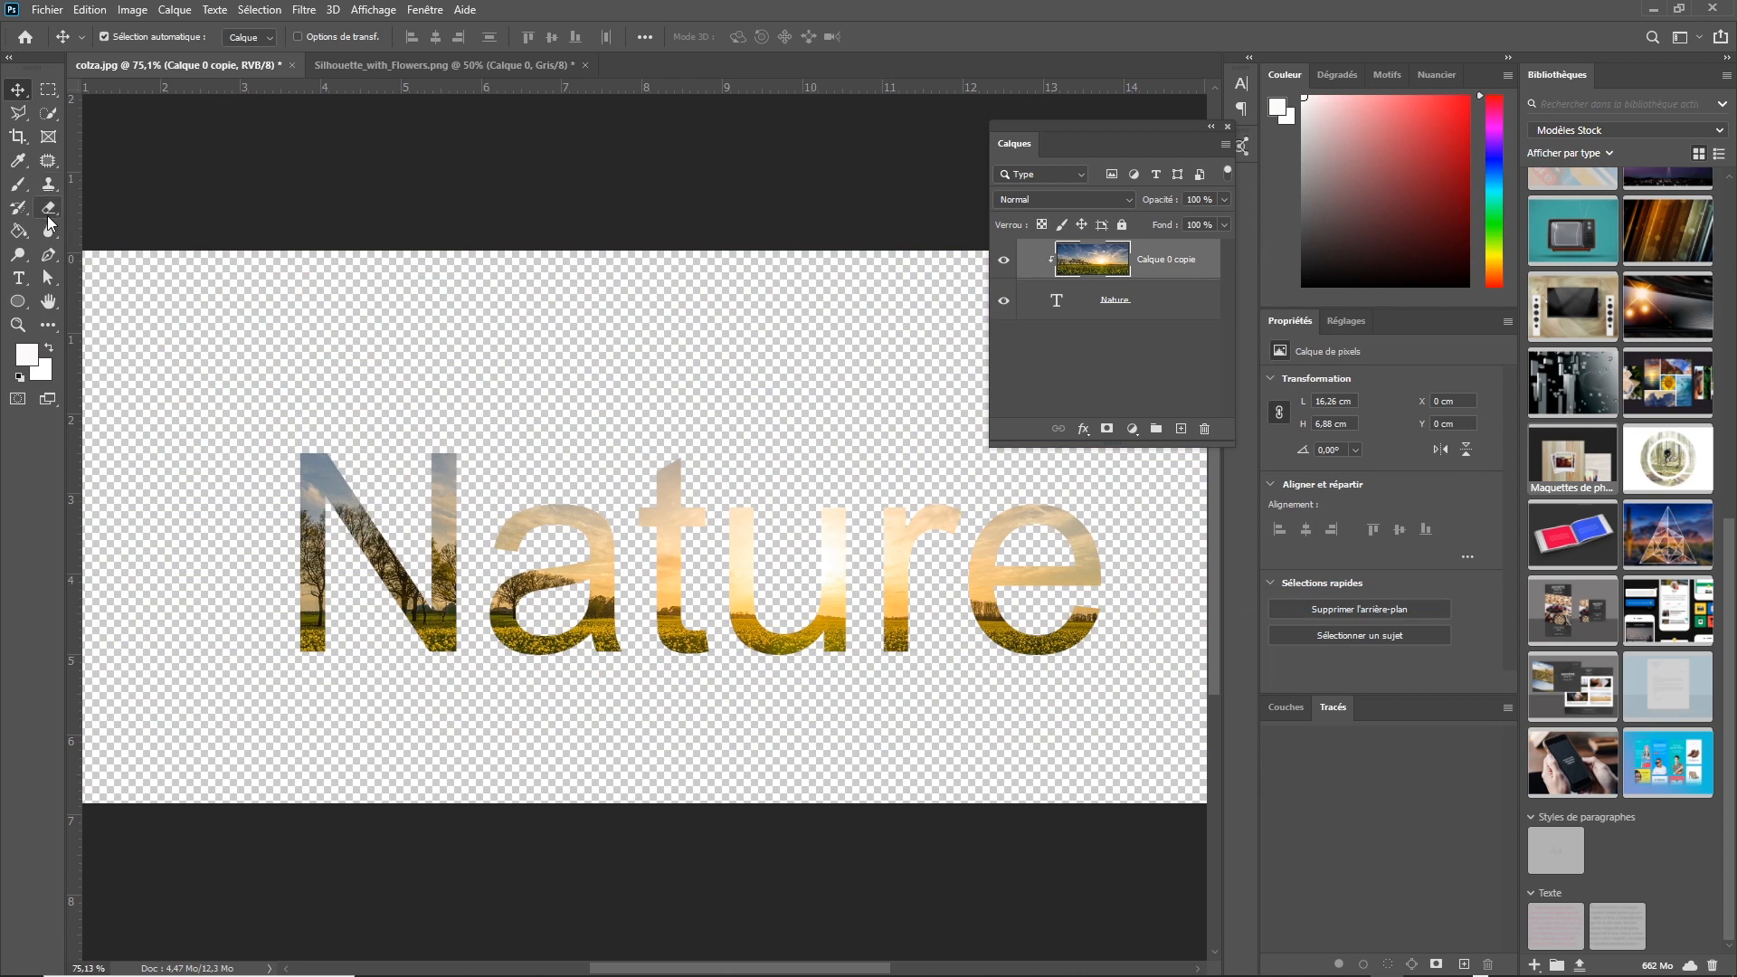
# Replace the lowercase letters of the clipped text with capitals so the word reads "NATURE".
pyautogui.click(18, 278)
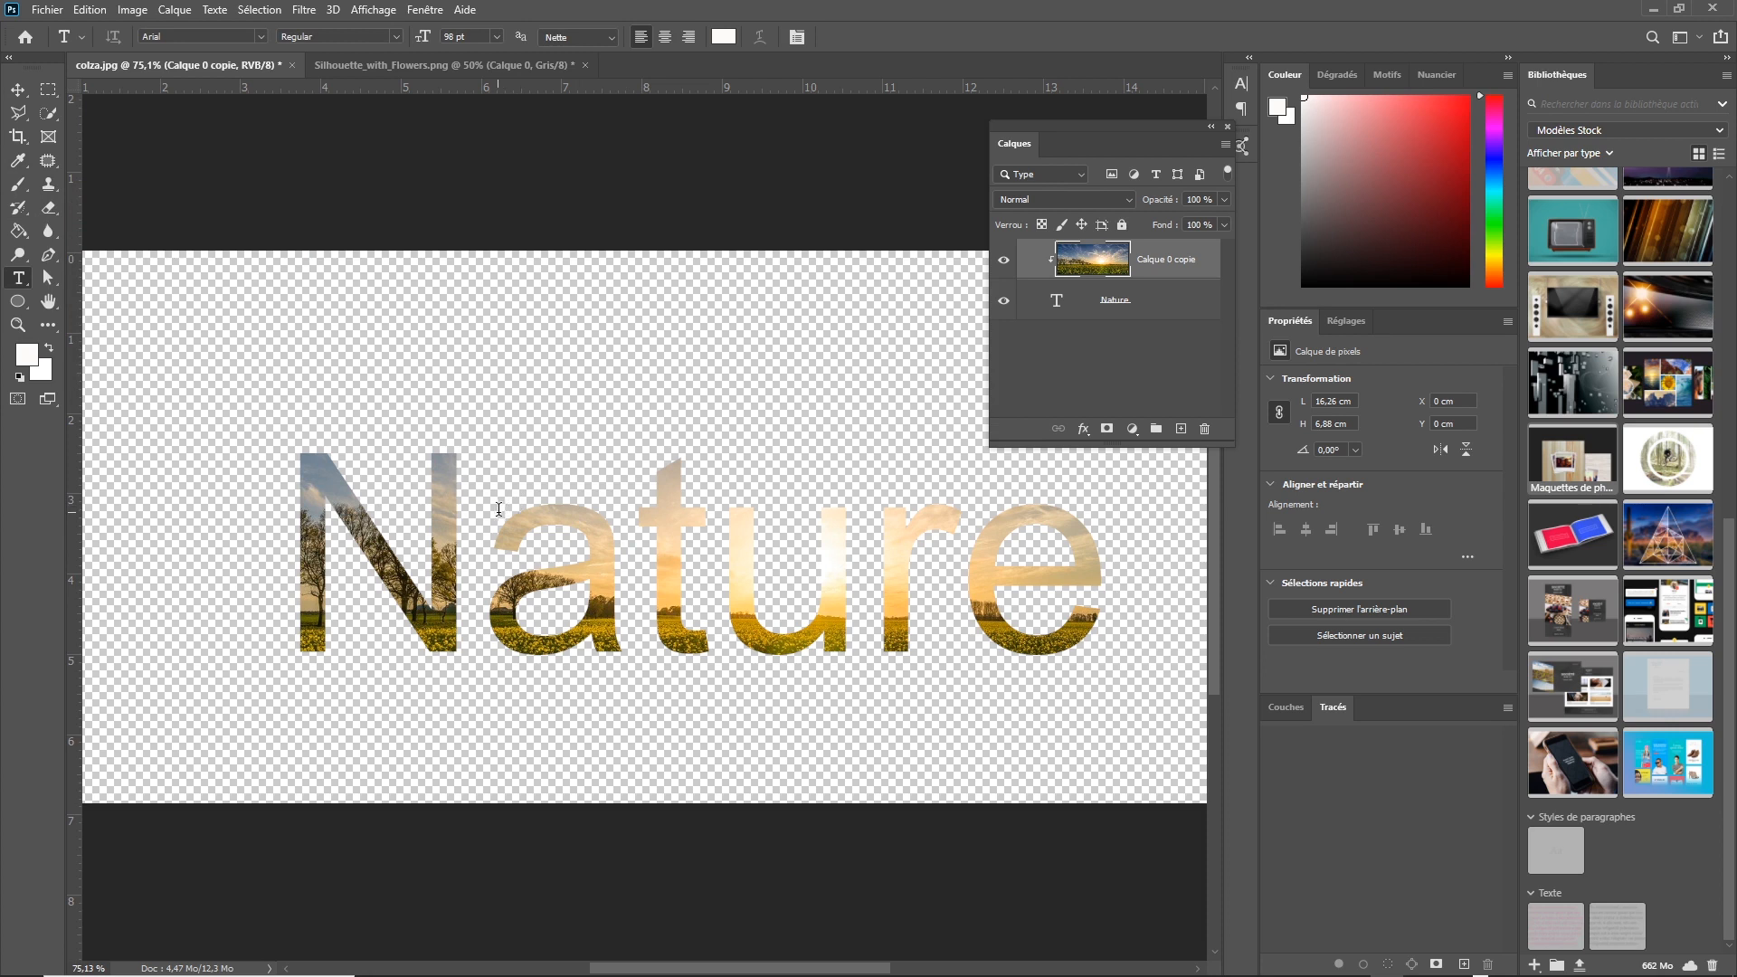
pyautogui.moveTo(478, 529); pyautogui.dragTo(1066, 568)
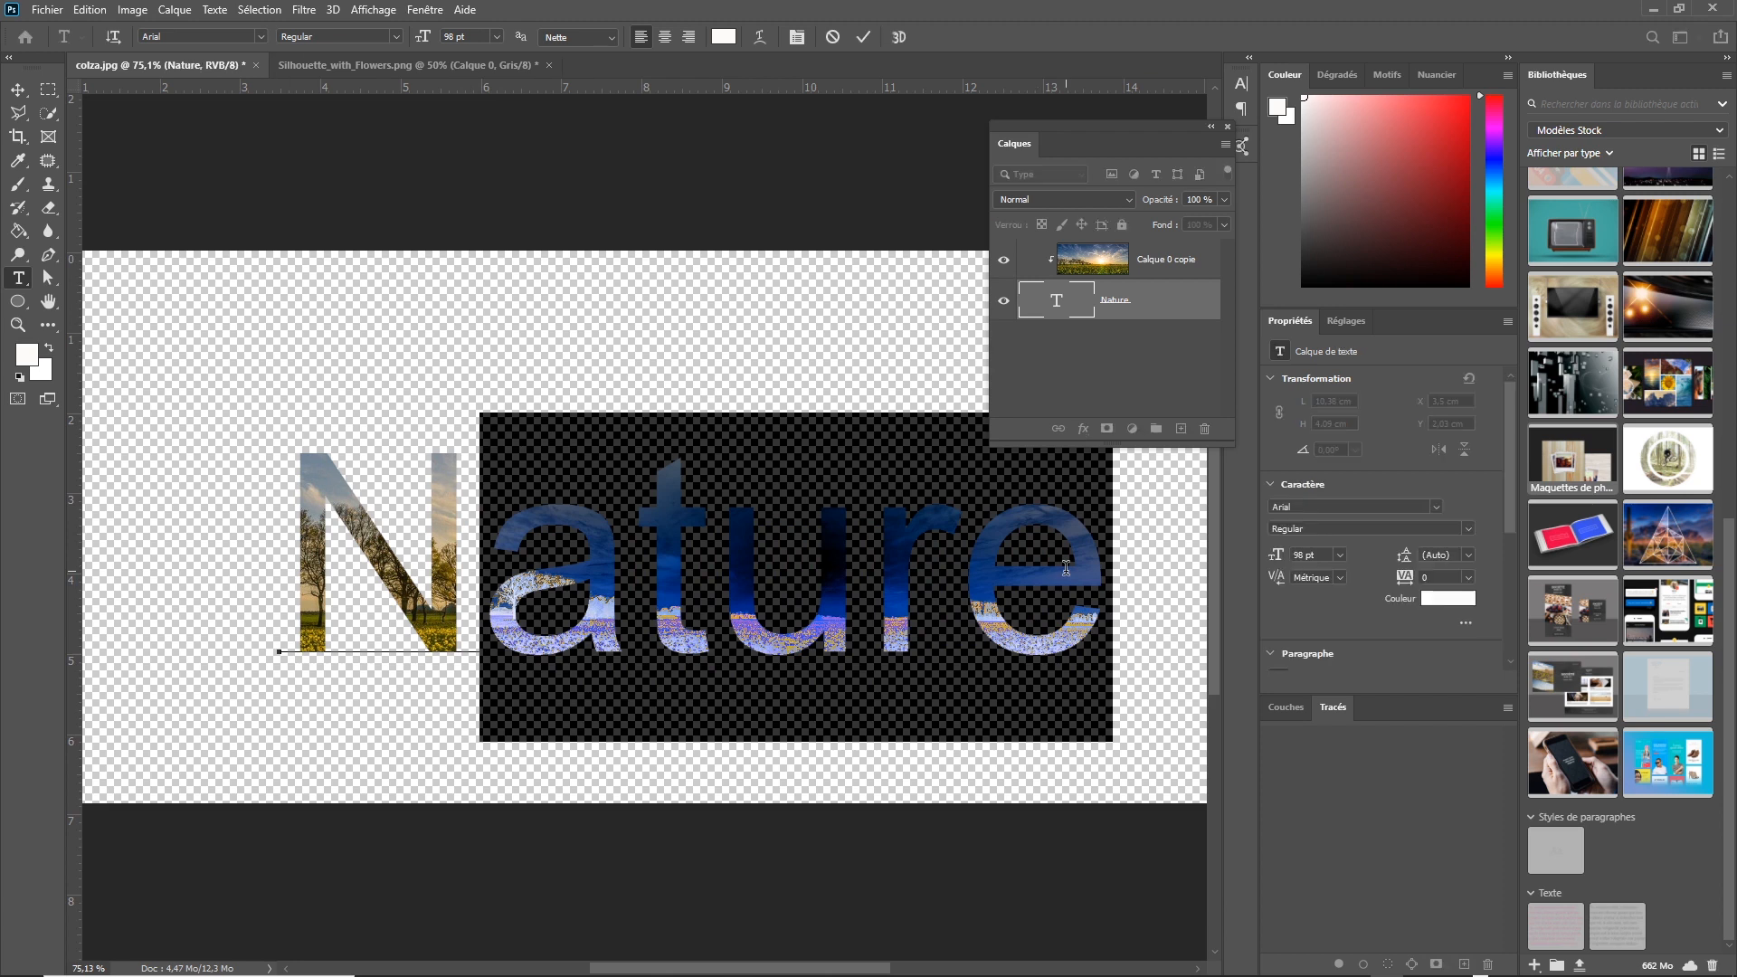
pyautogui.write('ATUR')
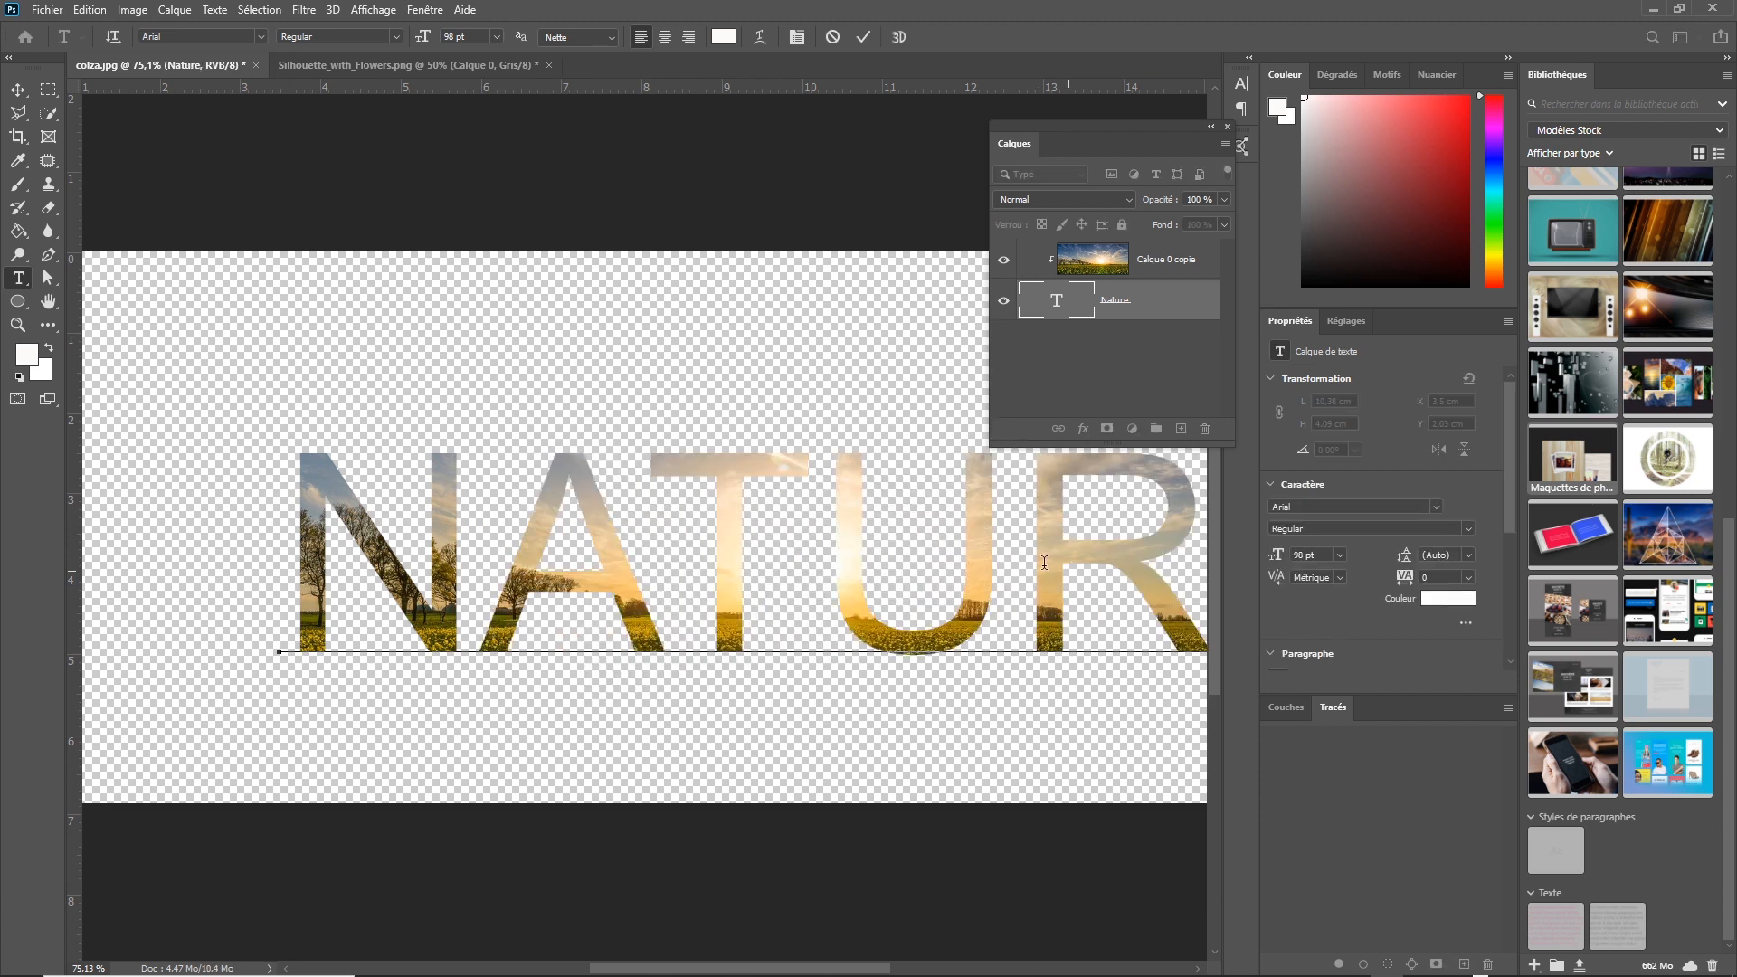
# Set the font size of the whole word NATURE to 82 pt.
pyautogui.doubleClick(945, 545)
pyautogui.moveTo(421, 36); pyautogui.dragTo(89, 83)
pyautogui.click(18, 89)
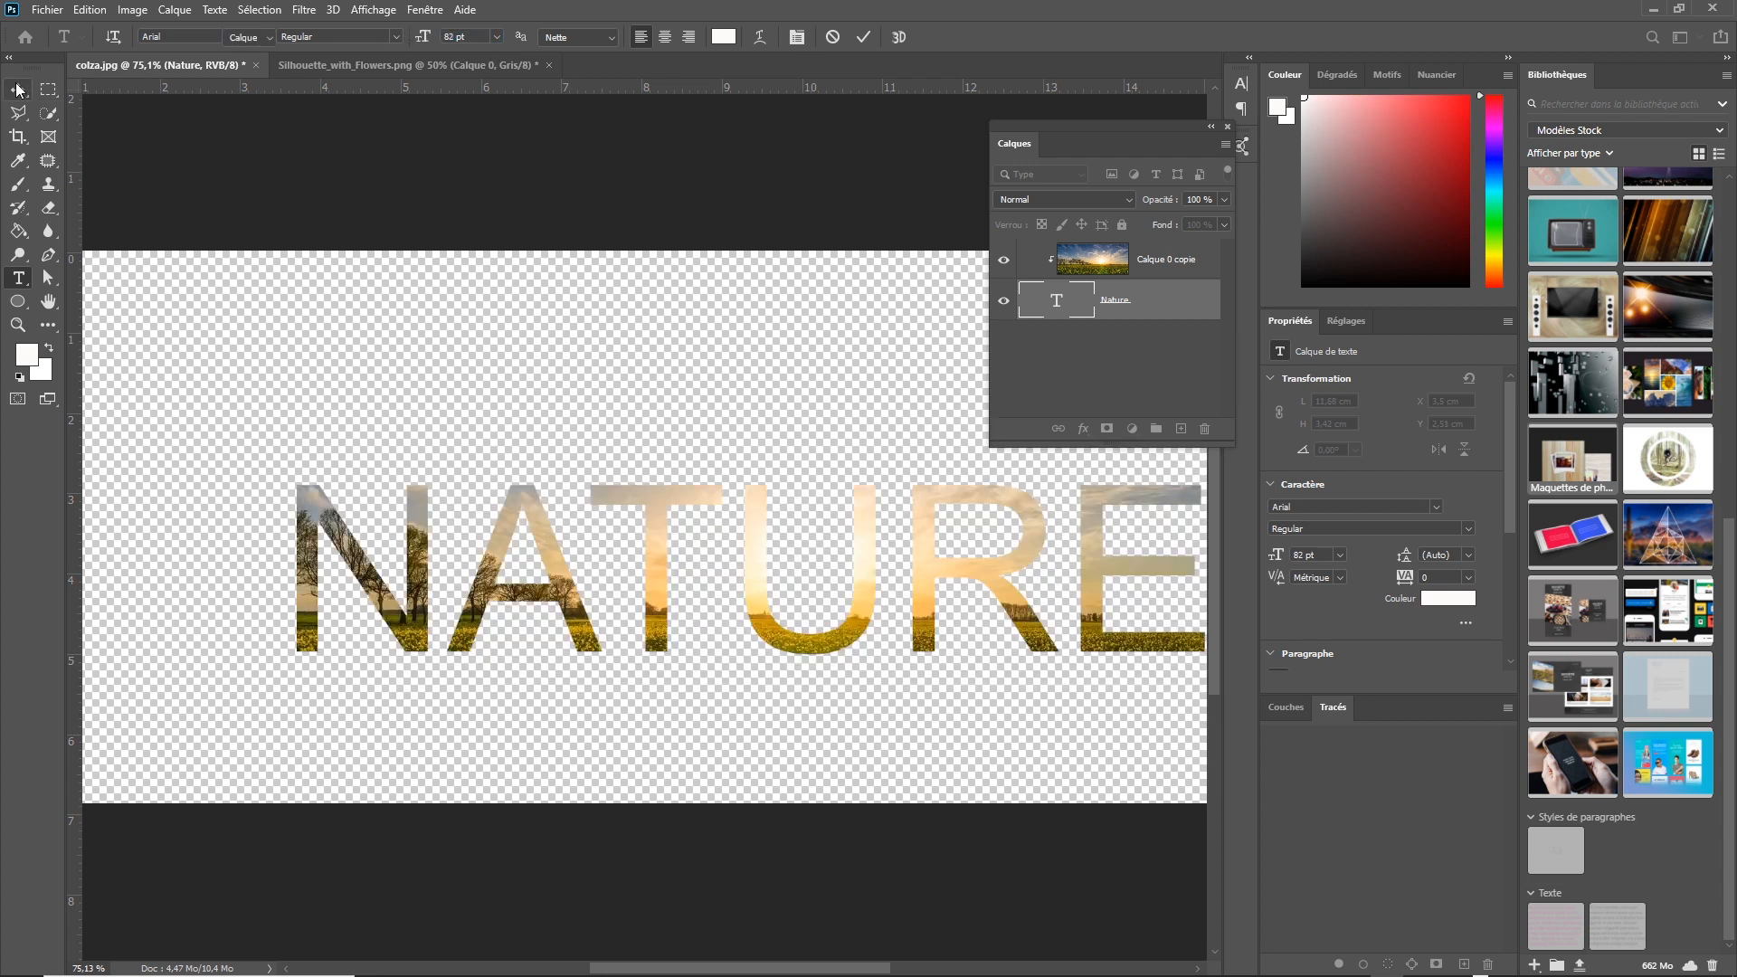
# Reposition the Calque 0 copie photo inside the clipped NATURE text at about X 0.39 cm, Y -0.41 cm.
pyautogui.moveTo(644, 501); pyautogui.dragTo(592, 489)
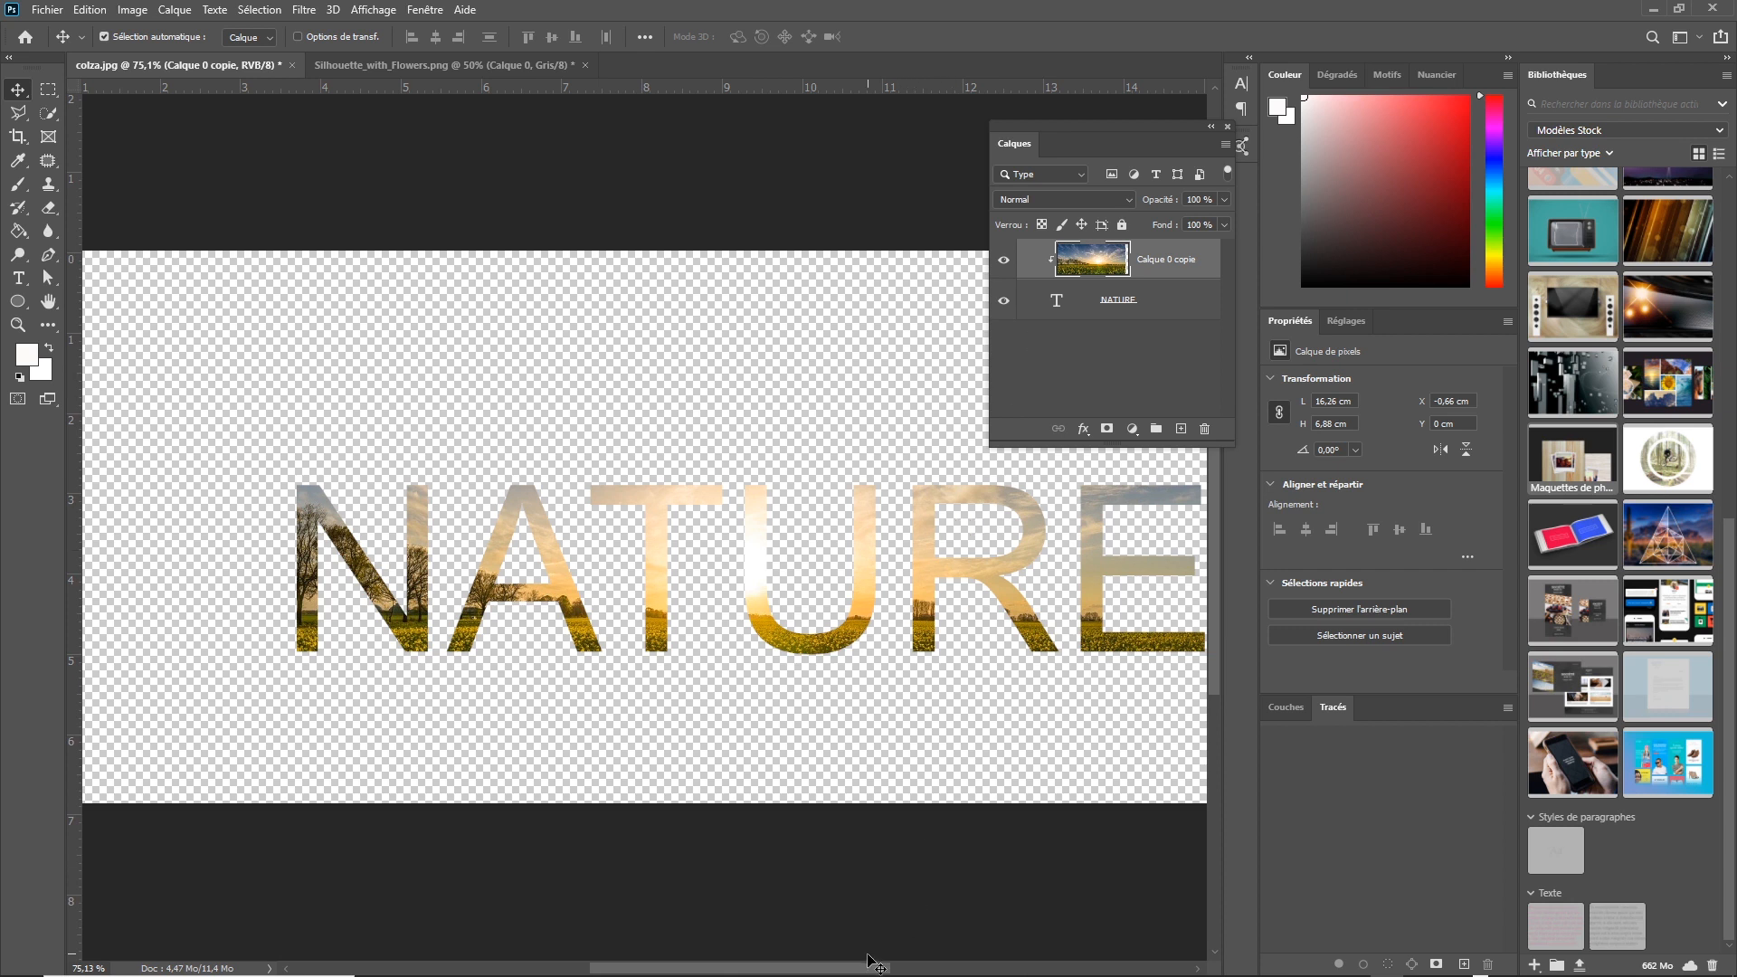
pyautogui.scroll(-2, 727, 659)
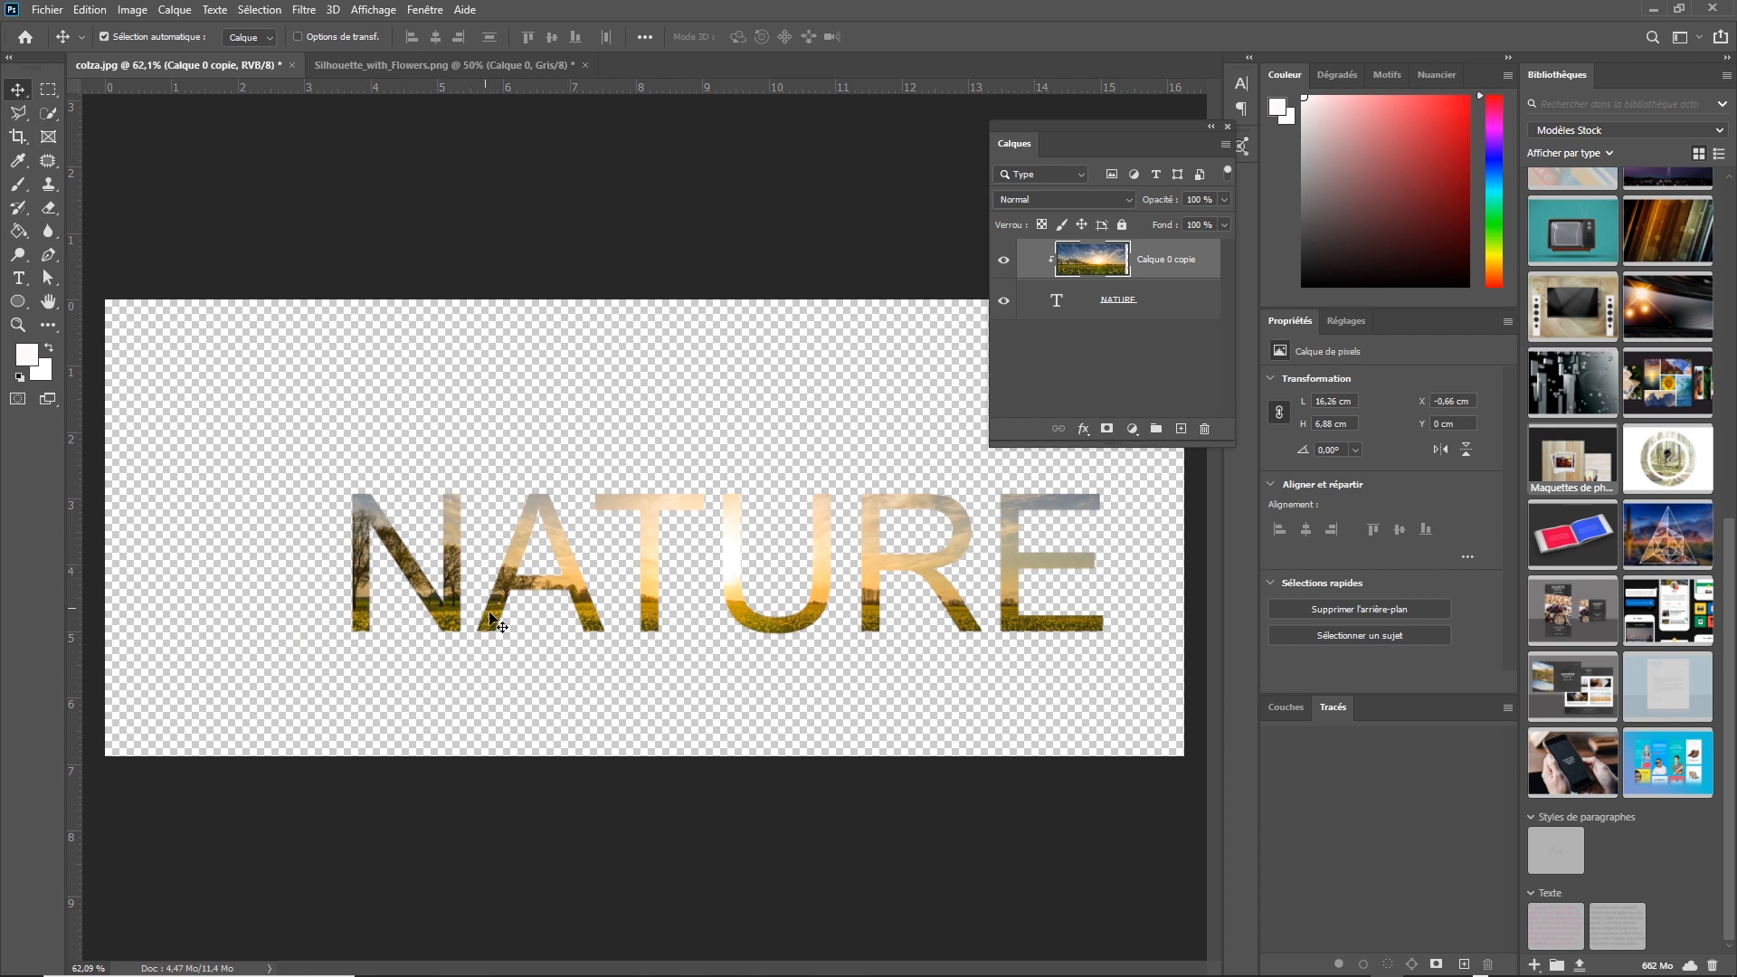
pyautogui.moveTo(503, 579); pyautogui.dragTo(578, 566)
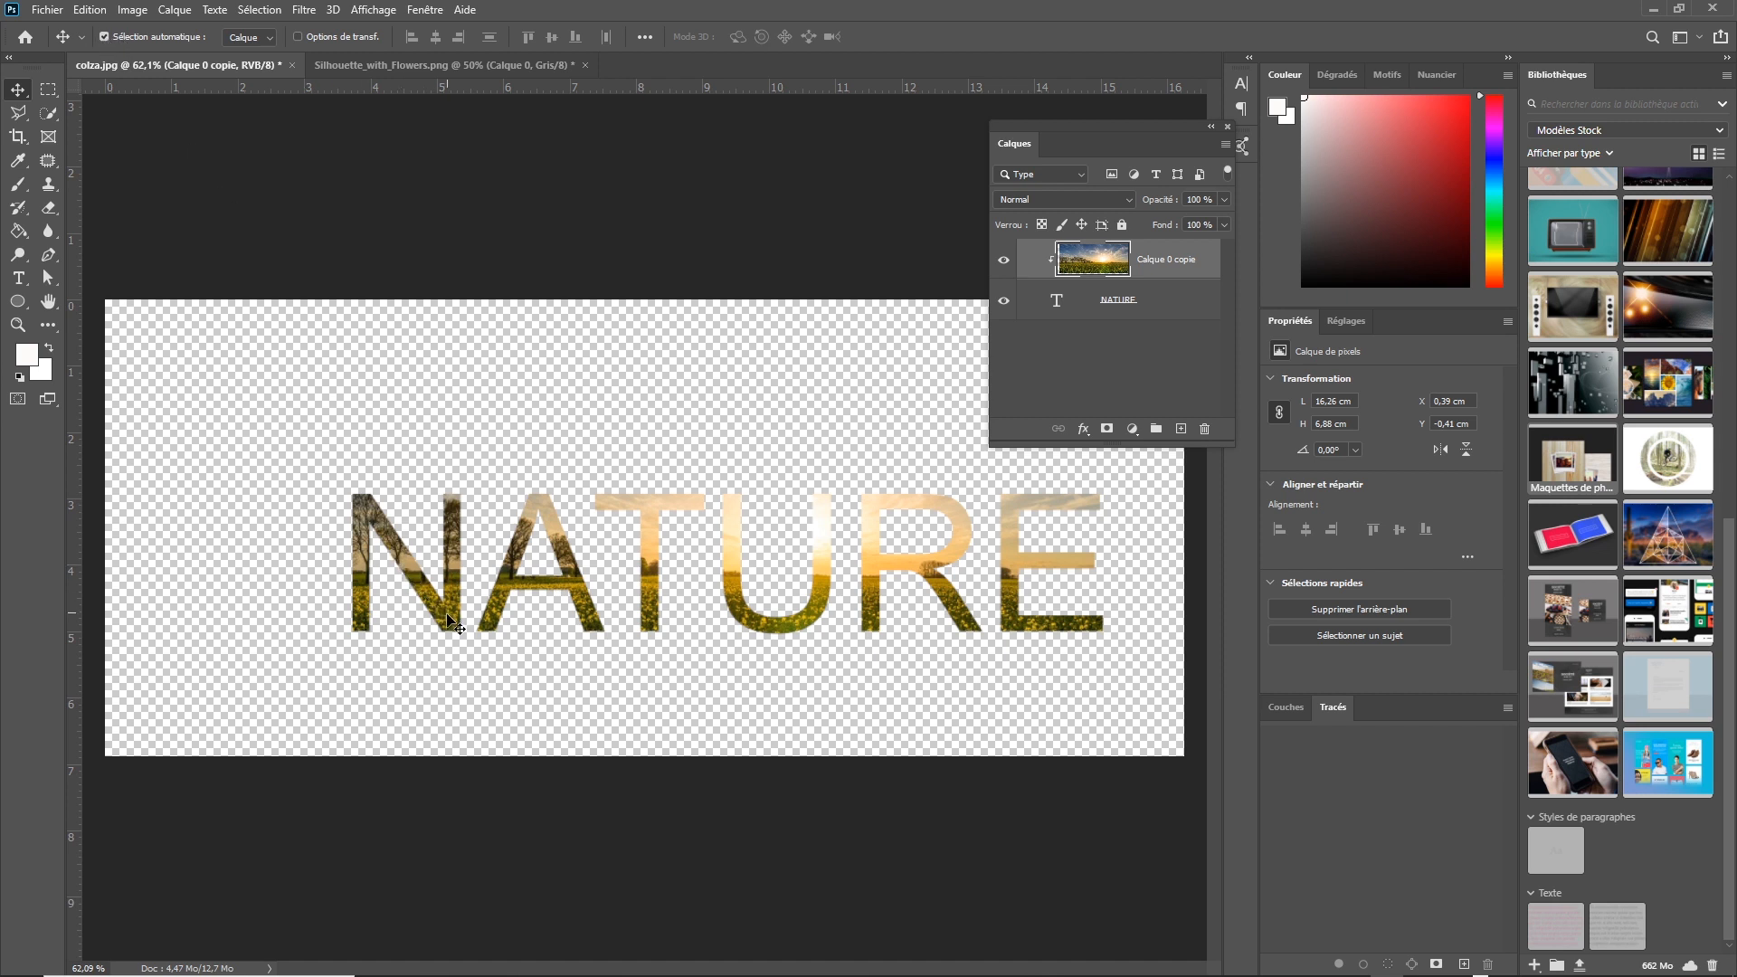
pyautogui.moveTo(489, 615); pyautogui.dragTo(486, 612)
# Move the NATURE text layer independently of the photo to about X 2.65 cm, Y 2.43 cm.
pyautogui.click(1061, 303)
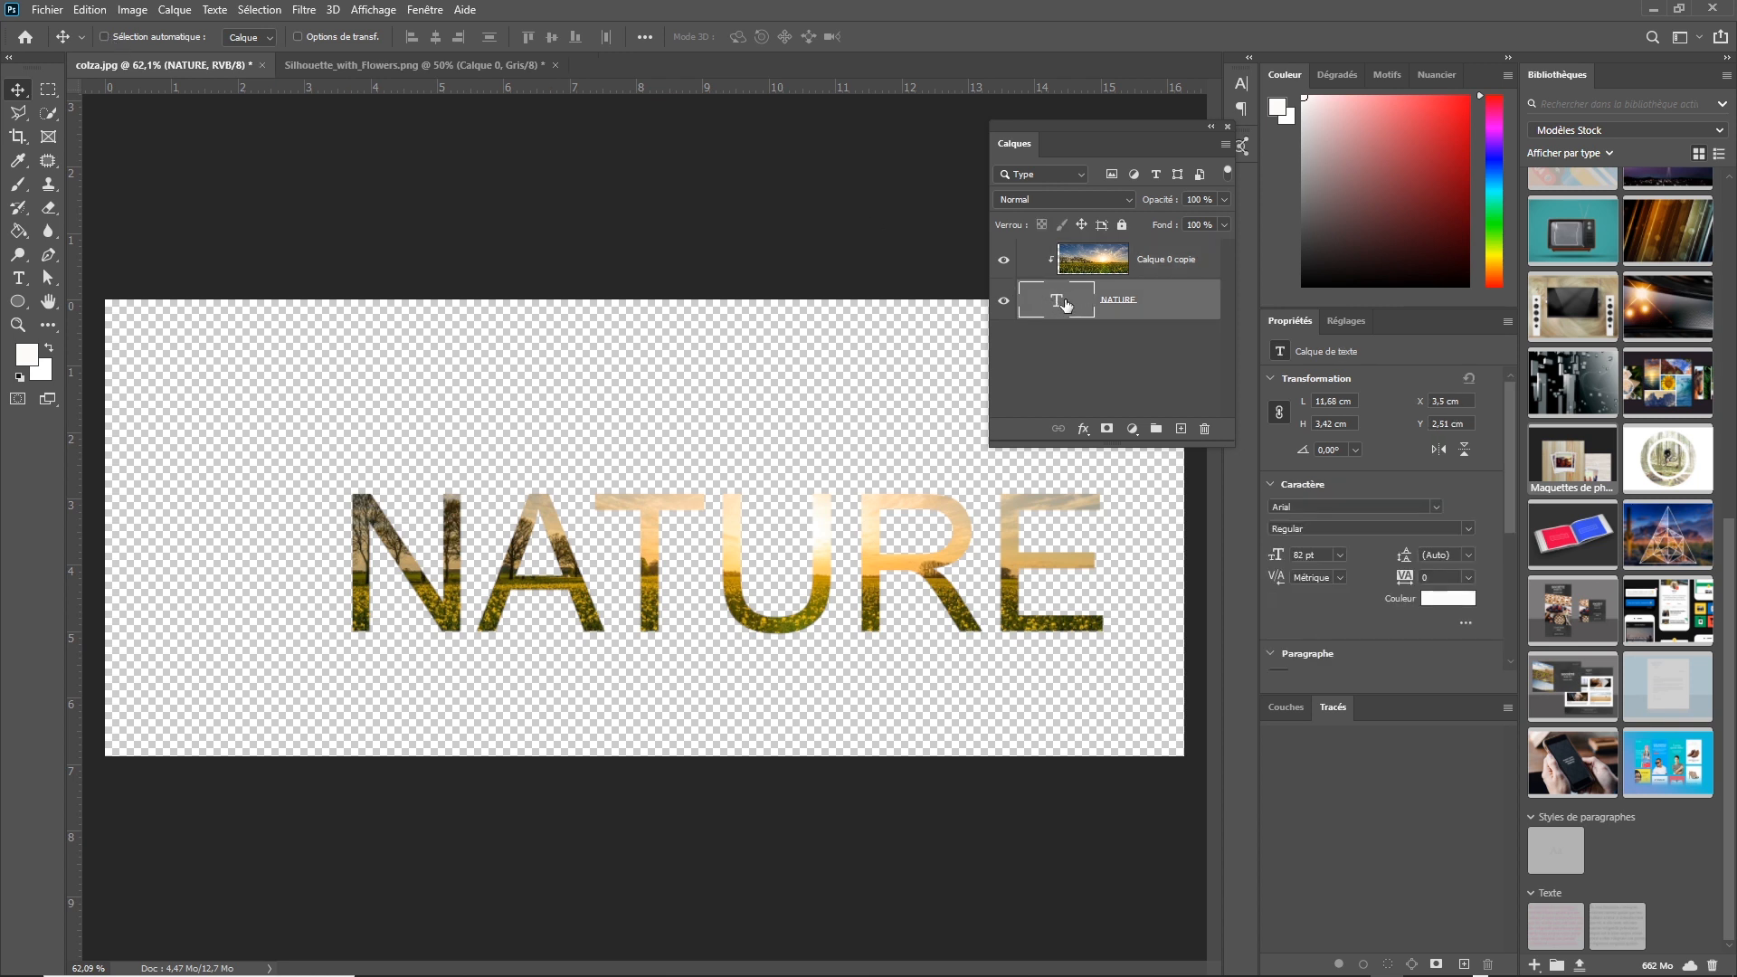
pyautogui.moveTo(822, 542); pyautogui.dragTo(766, 523)
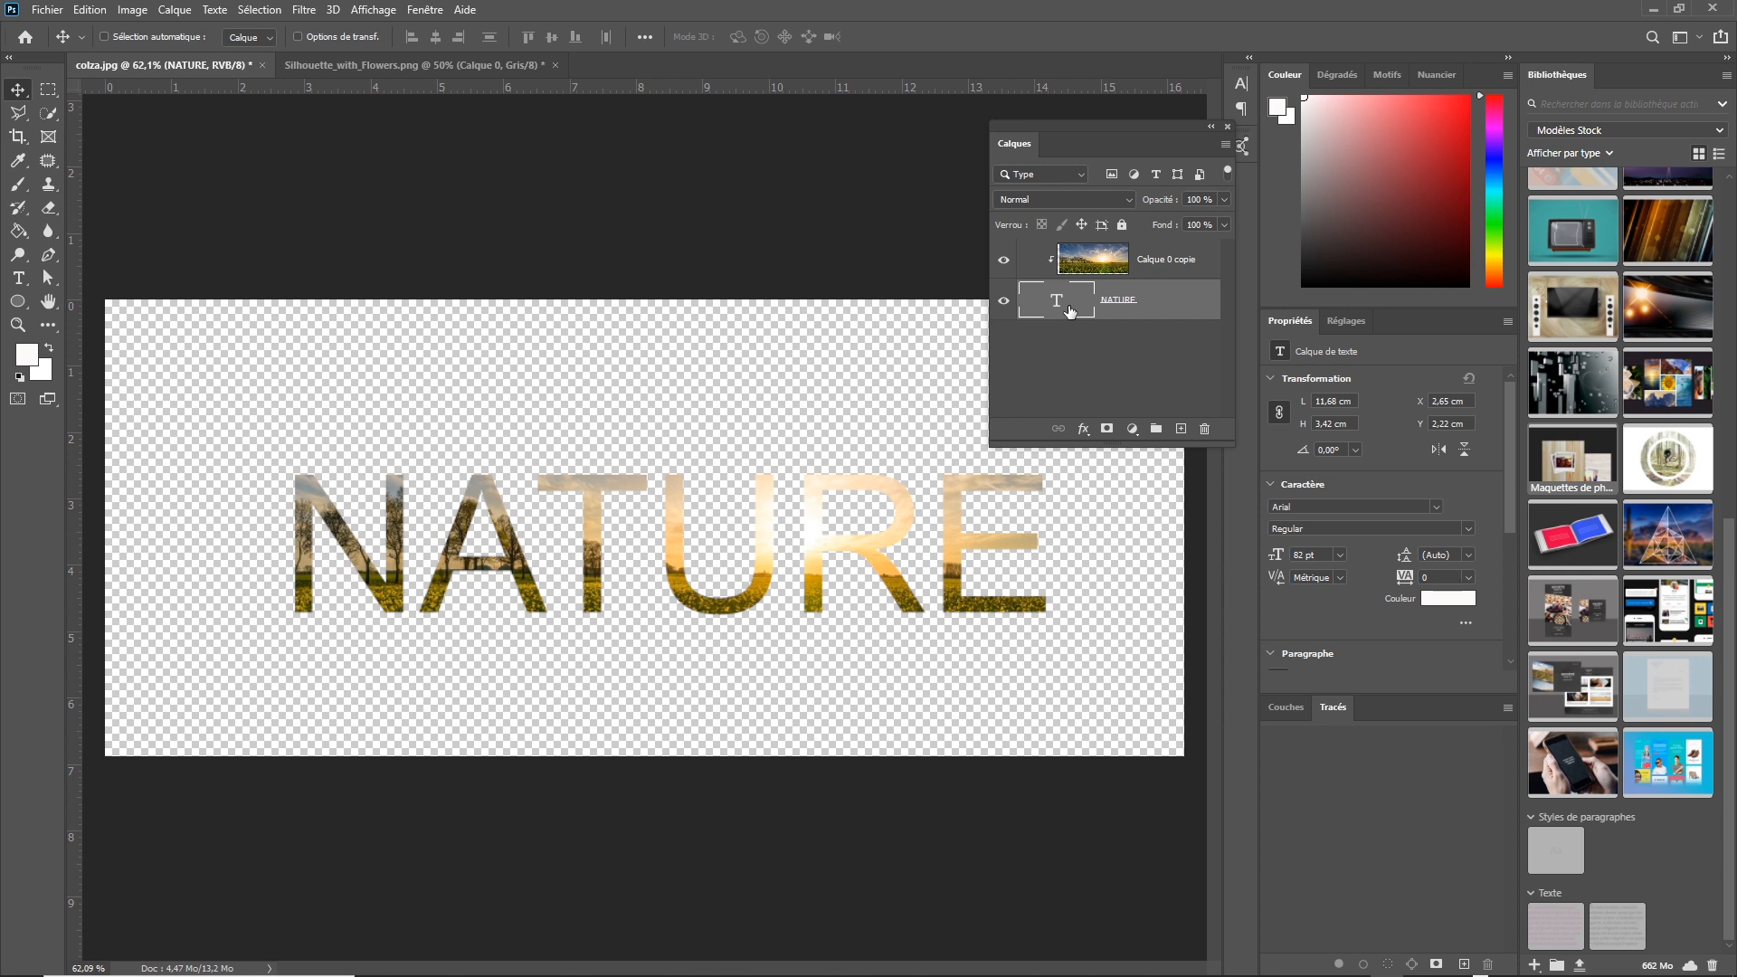
pyautogui.moveTo(900, 502); pyautogui.dragTo(899, 516)
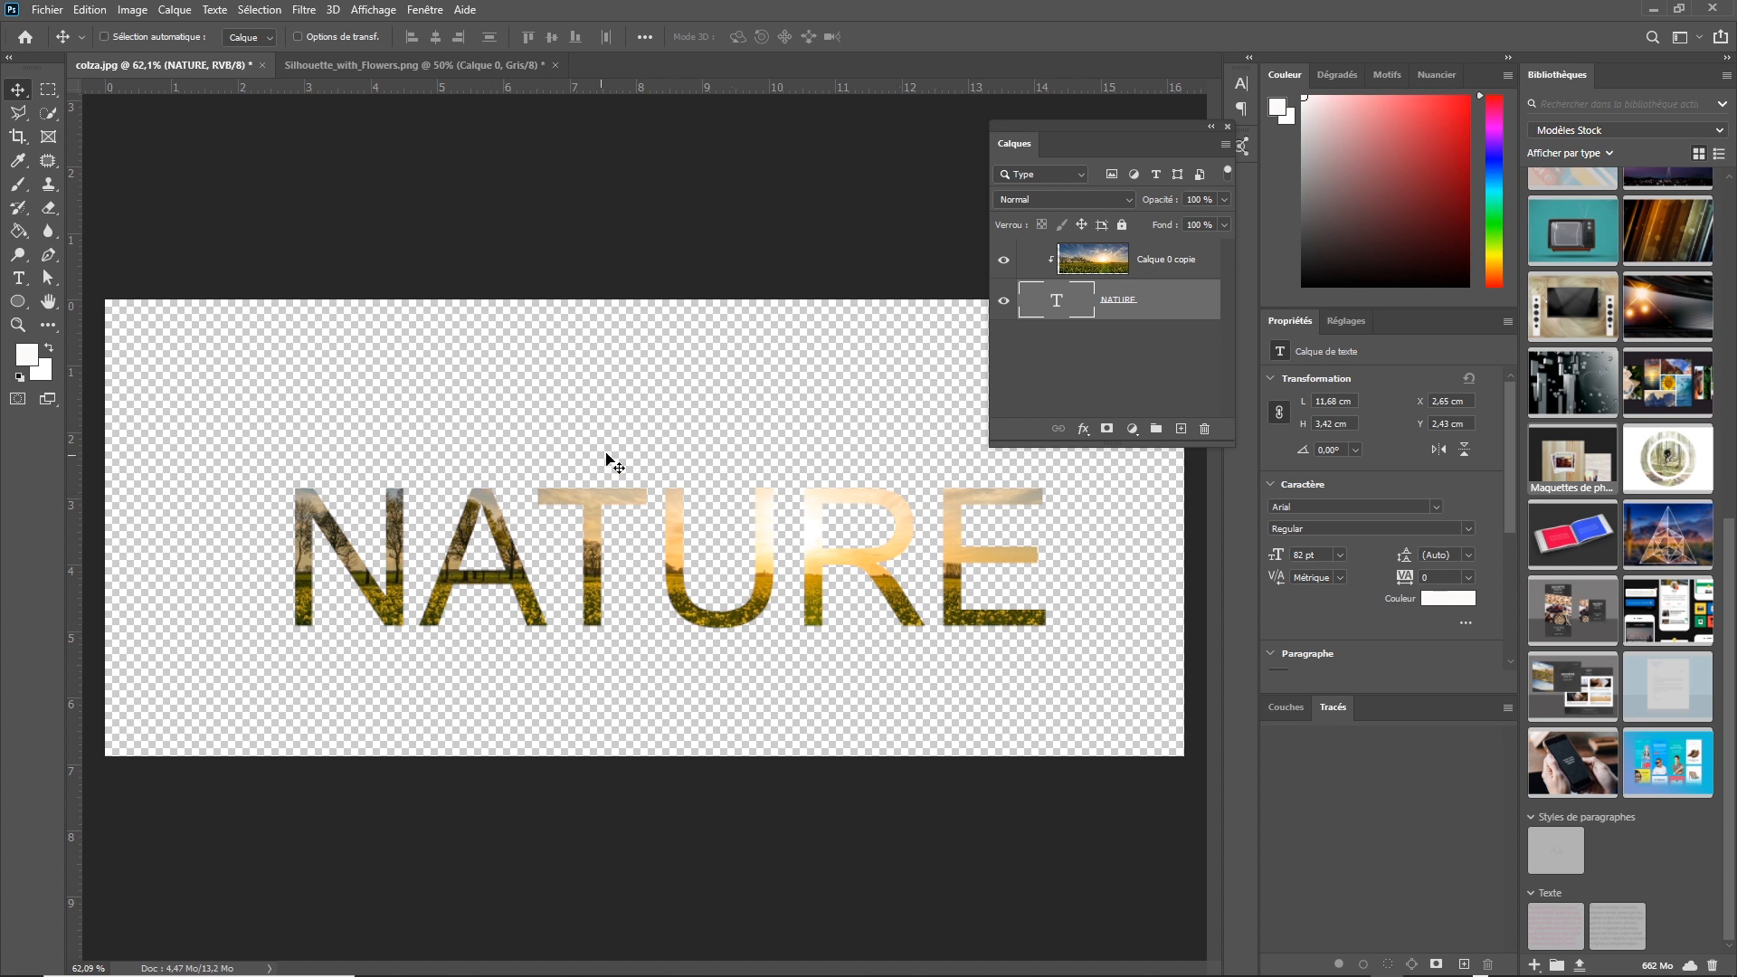
# Inspect the plain text by hiding and reshowing Calque 0 copie, and check that its letters TU can be selected for editing.
pyautogui.click(1003, 261)
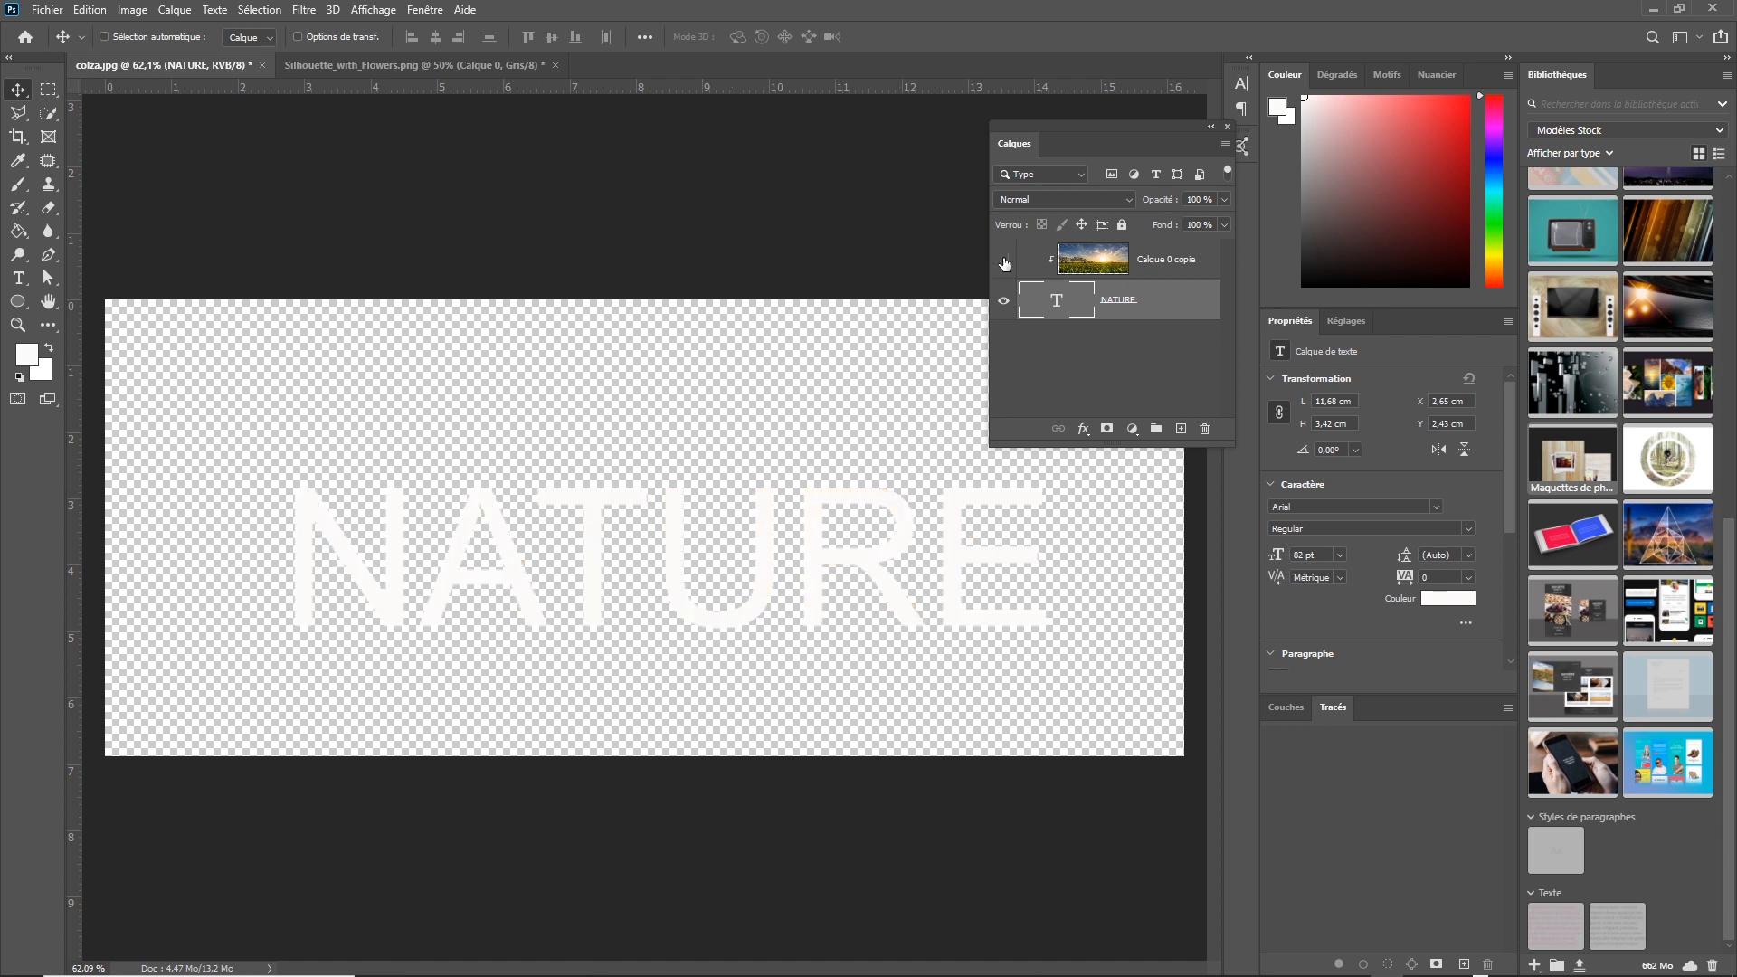
pyautogui.click(1003, 261)
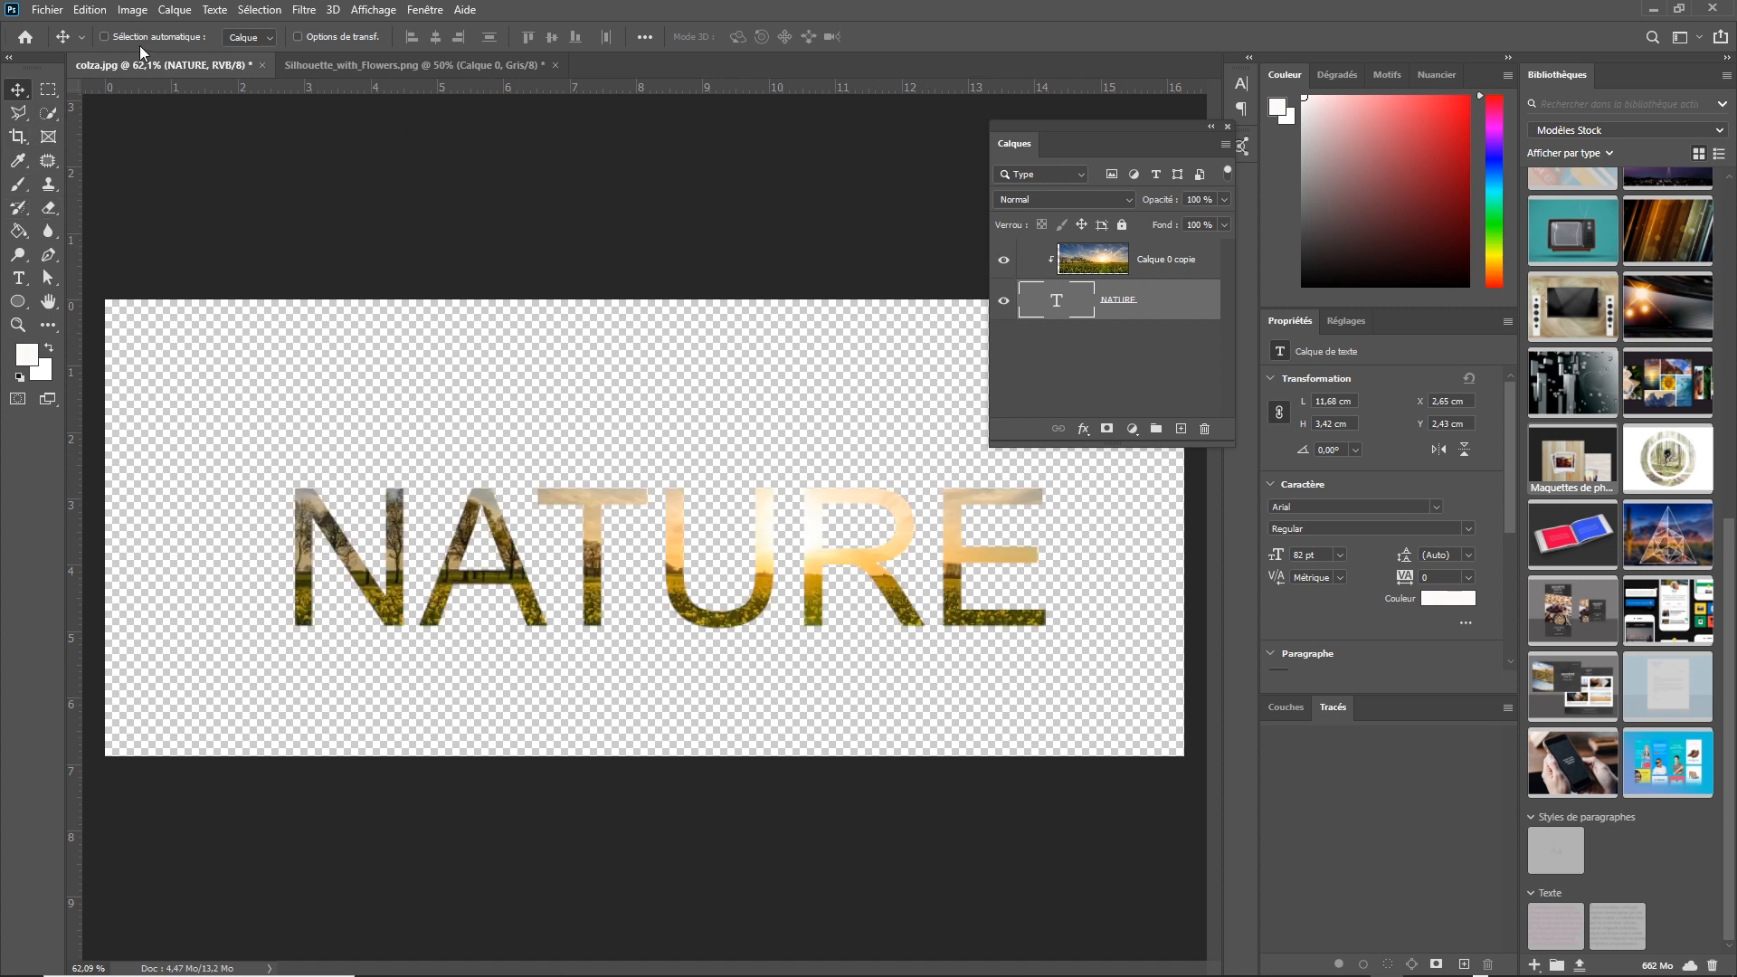
pyautogui.click(109, 37)
pyautogui.click(19, 279)
pyautogui.moveTo(534, 543); pyautogui.dragTo(742, 565)
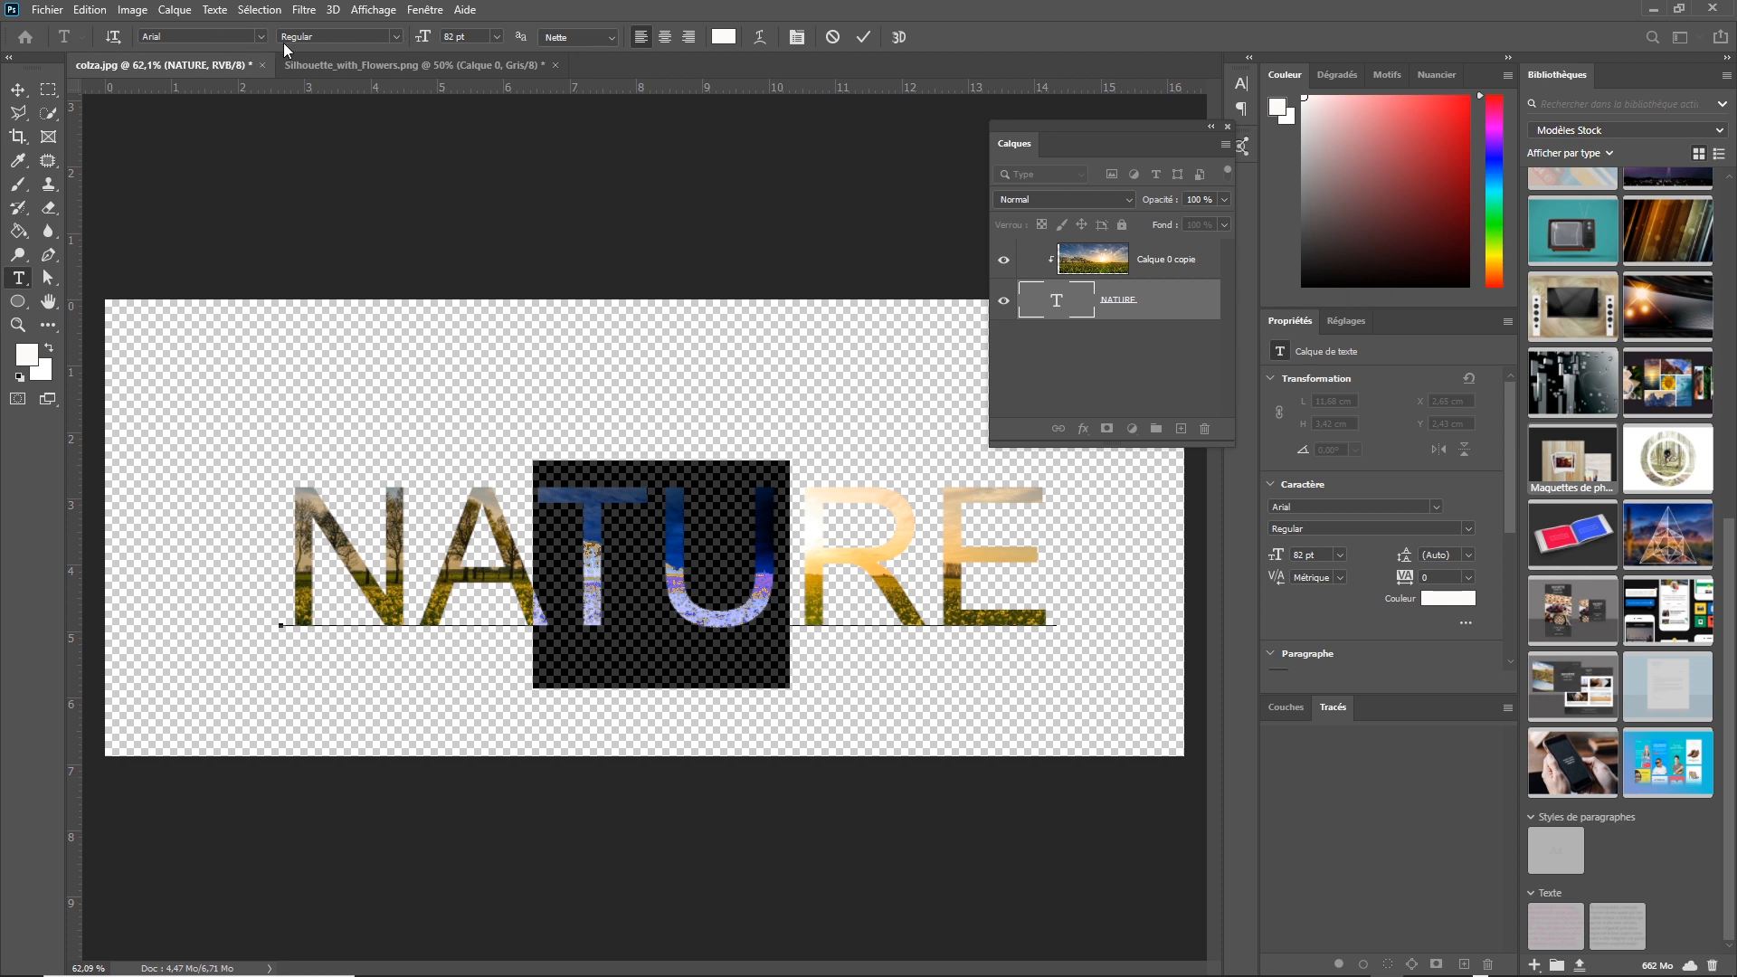
pyautogui.click(18, 90)
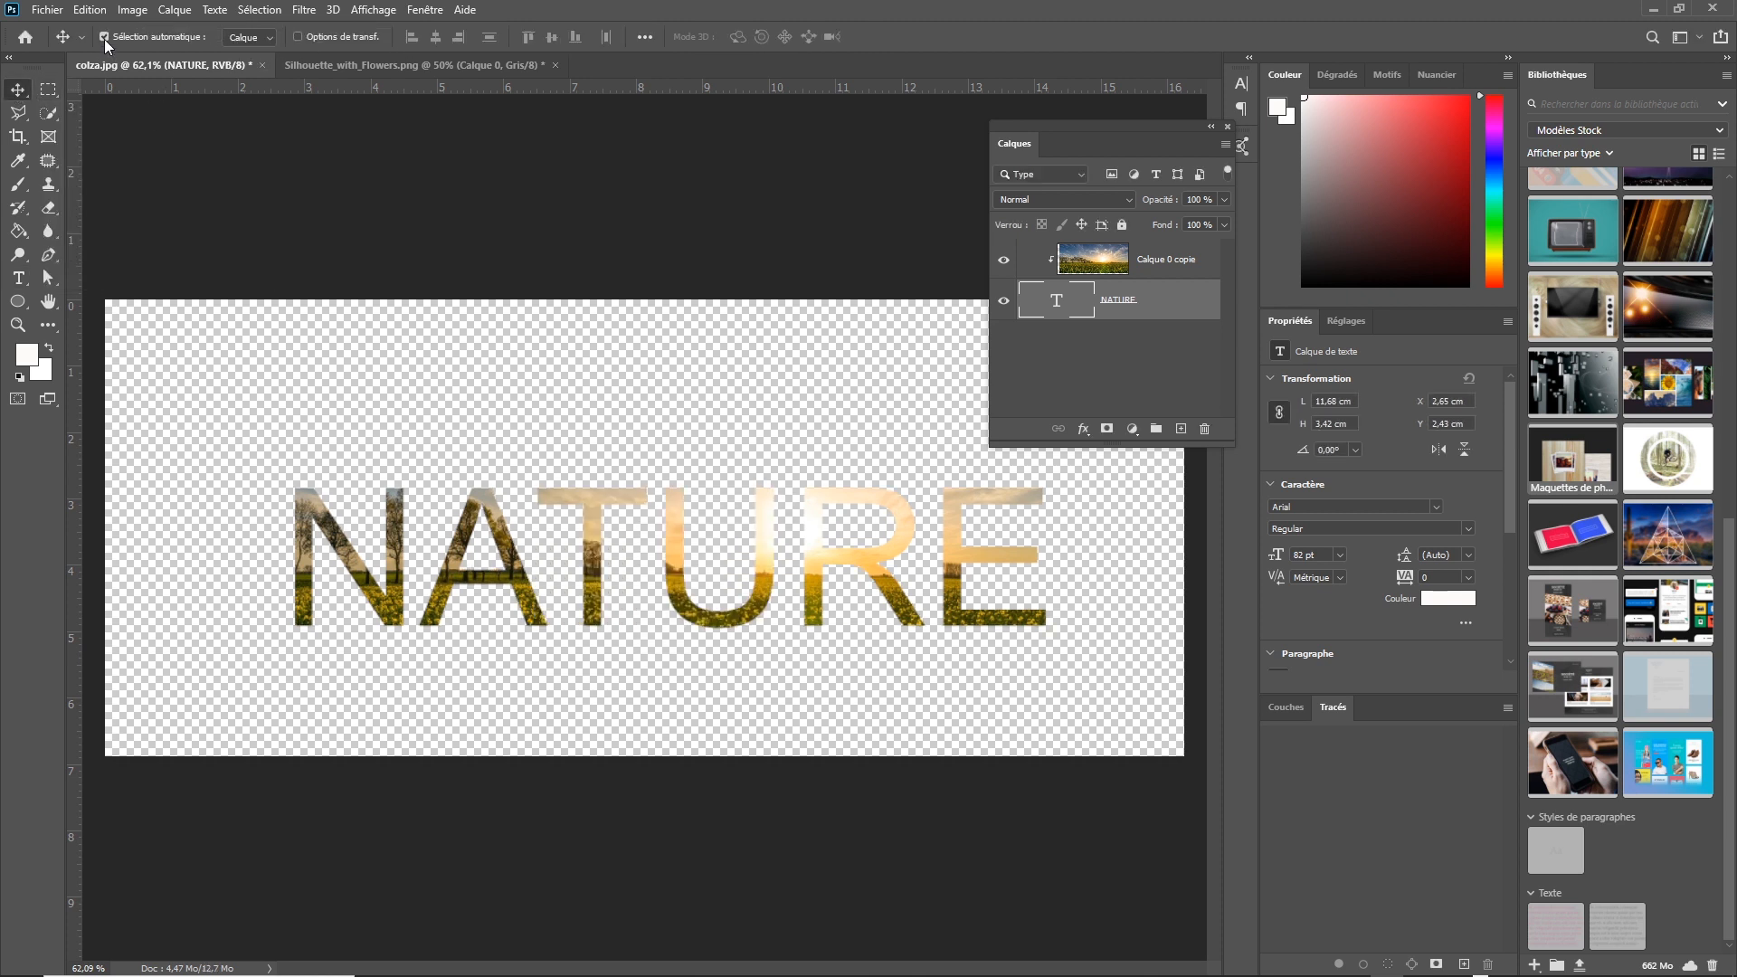
# Nudge the NATURE text slightly right and down, and shift the Calque 0 copie photo to about X 0.39 cm, Y -0.58 cm.
pyautogui.click(105, 37)
pyautogui.moveTo(852, 563)
pyautogui.mouseDown()
pyautogui.moveTo(849, 528)
pyautogui.moveTo(856, 566)
pyautogui.mouseUp()
pyautogui.click(1085, 265)
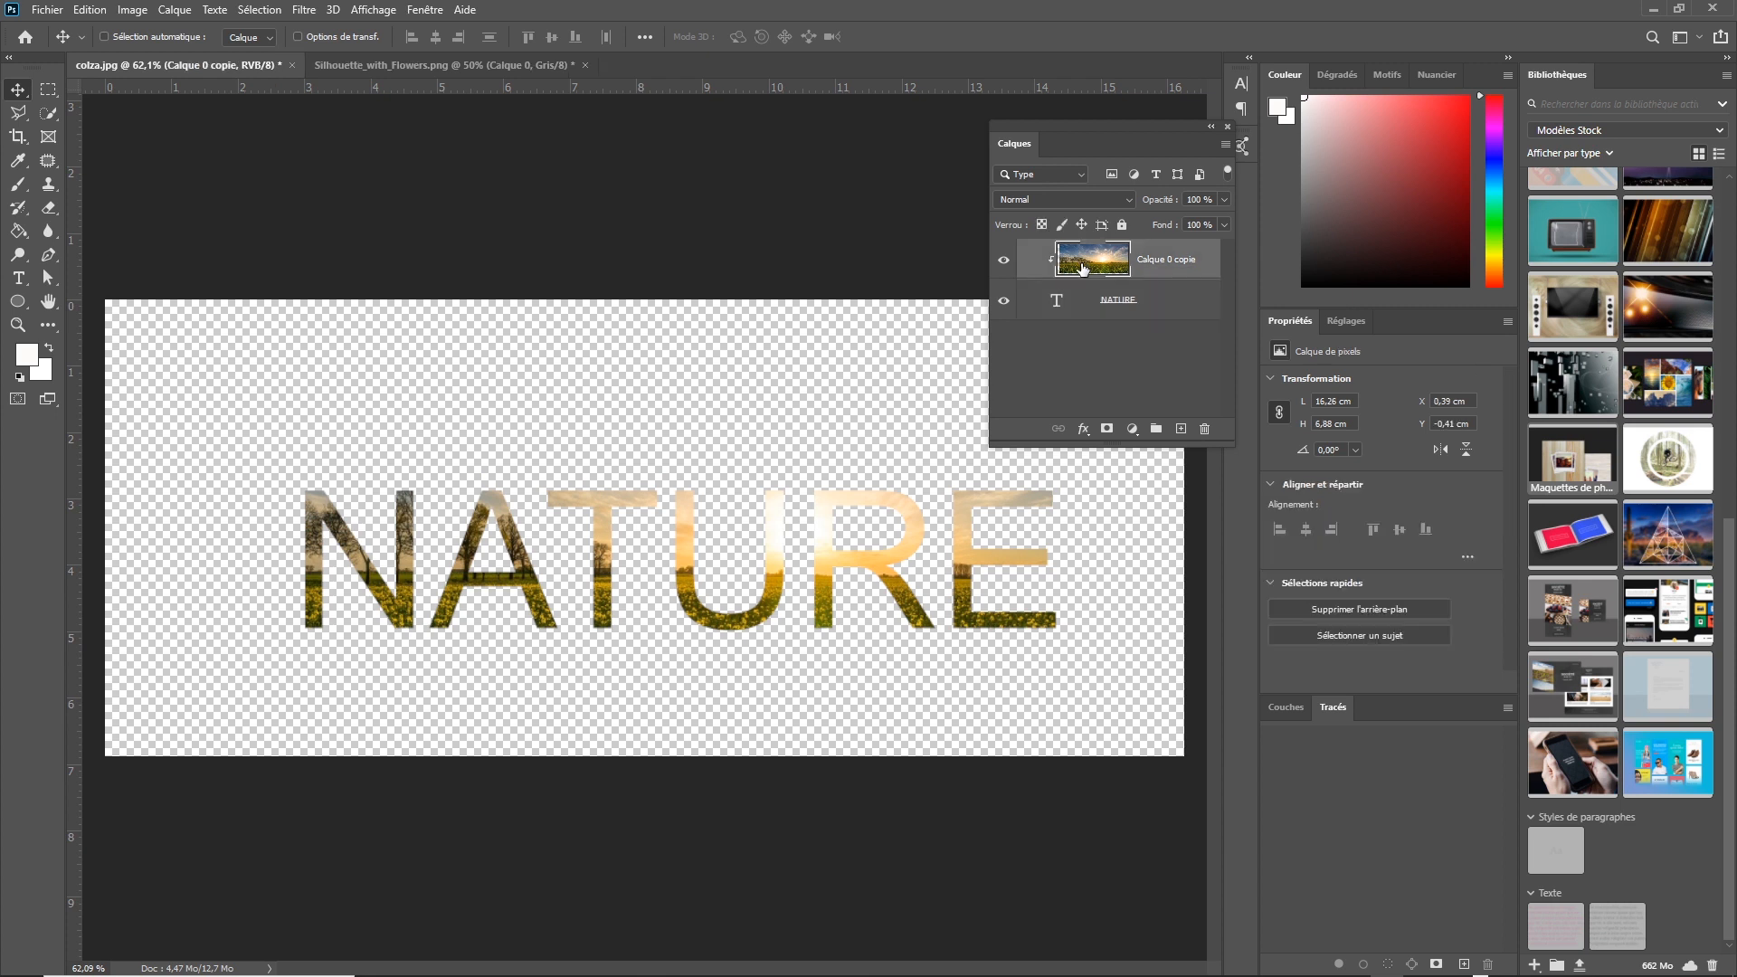
pyautogui.moveTo(774, 509)
pyautogui.mouseDown()
pyautogui.moveTo(773, 534)
pyautogui.moveTo(778, 513)
pyautogui.mouseUp()
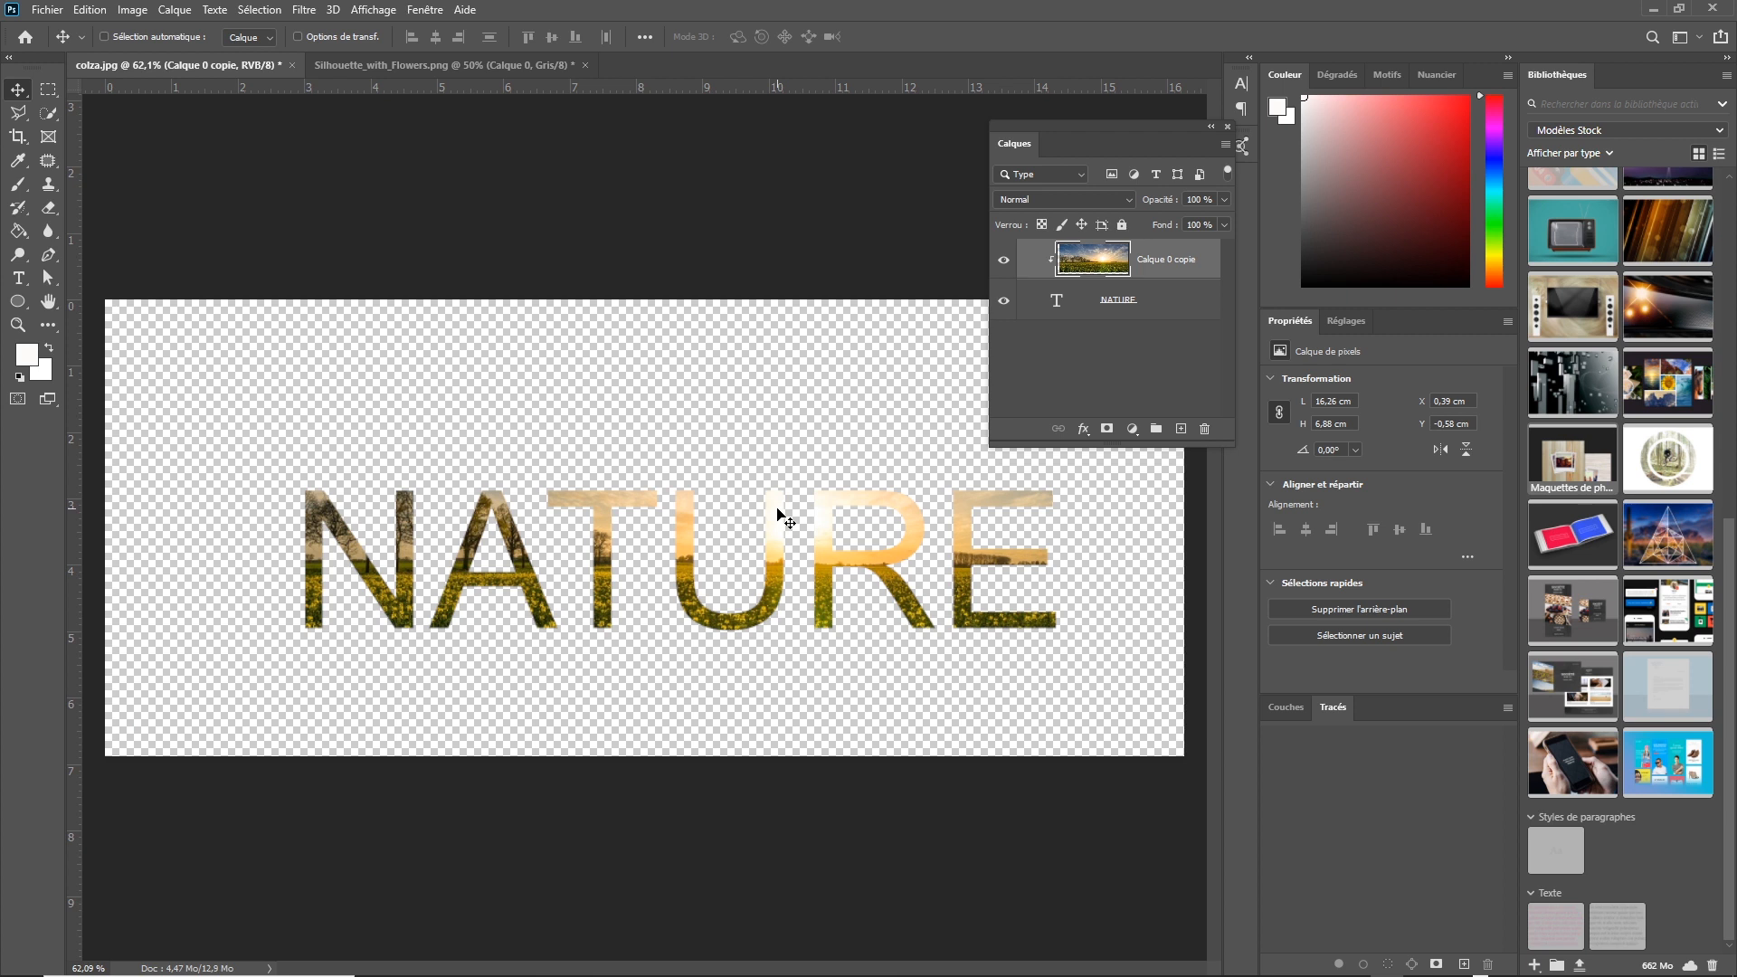
# Switch to the silhouette document and open Assiette2.jpg from the Visuels Photoshop 2020 folder.
pyautogui.click(472, 66)
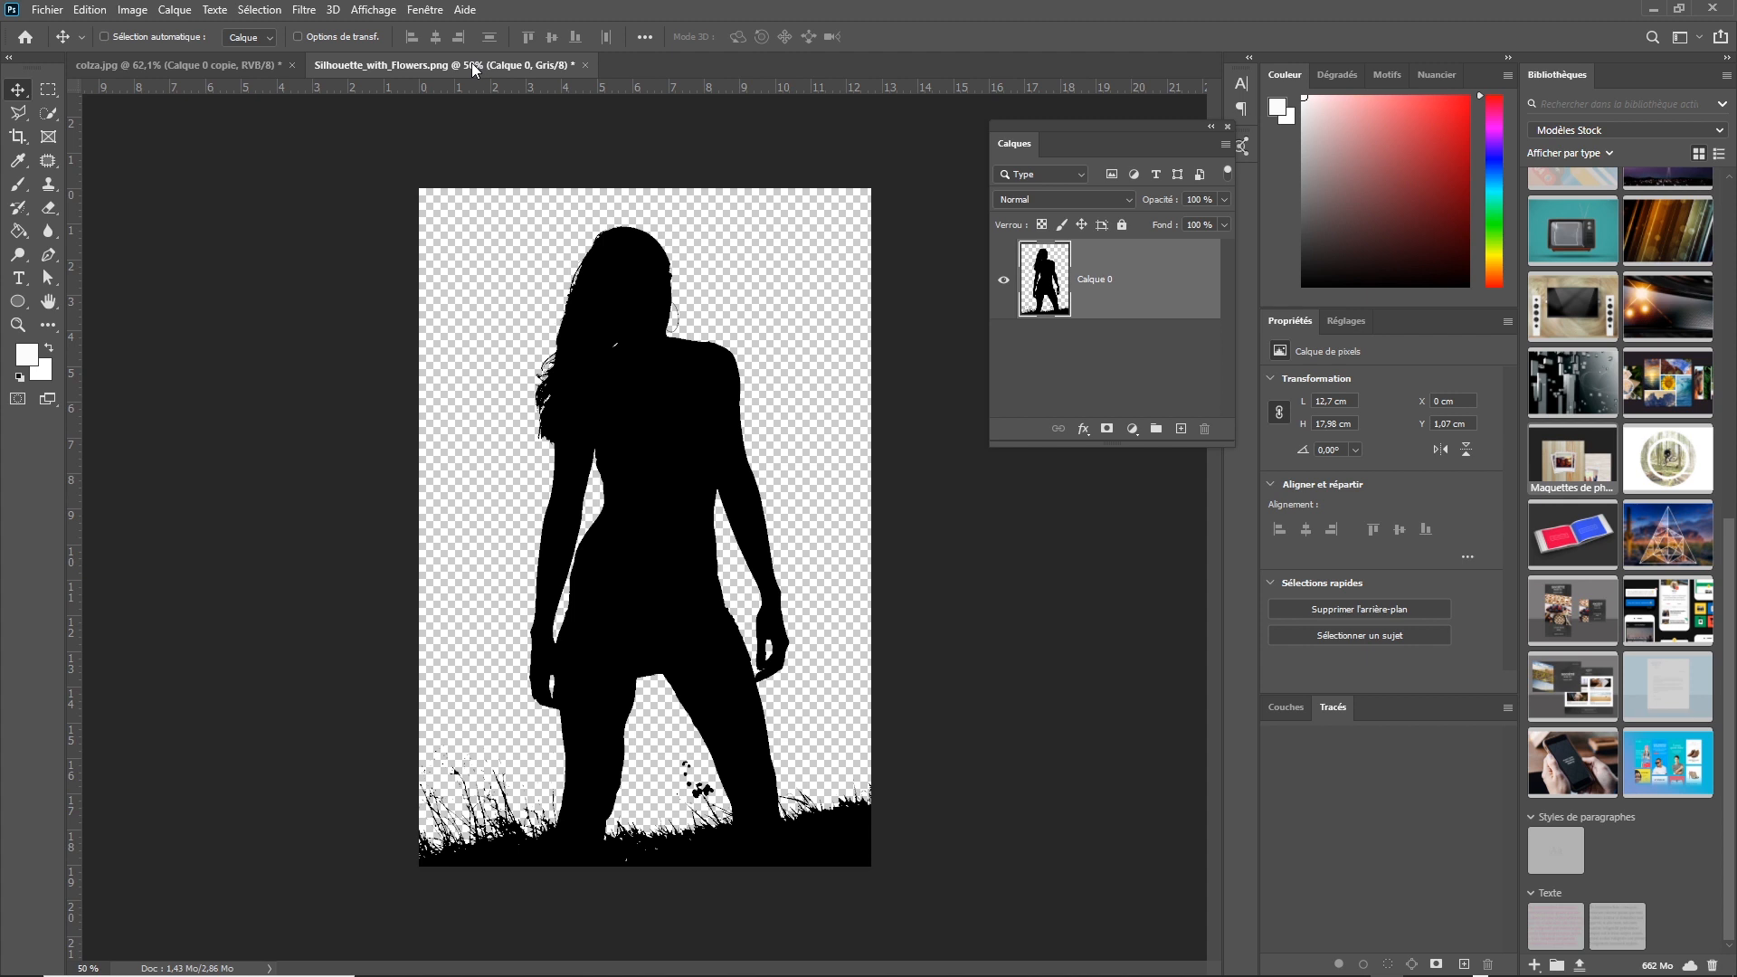
pyautogui.click(57, 12)
pyautogui.click(71, 46)
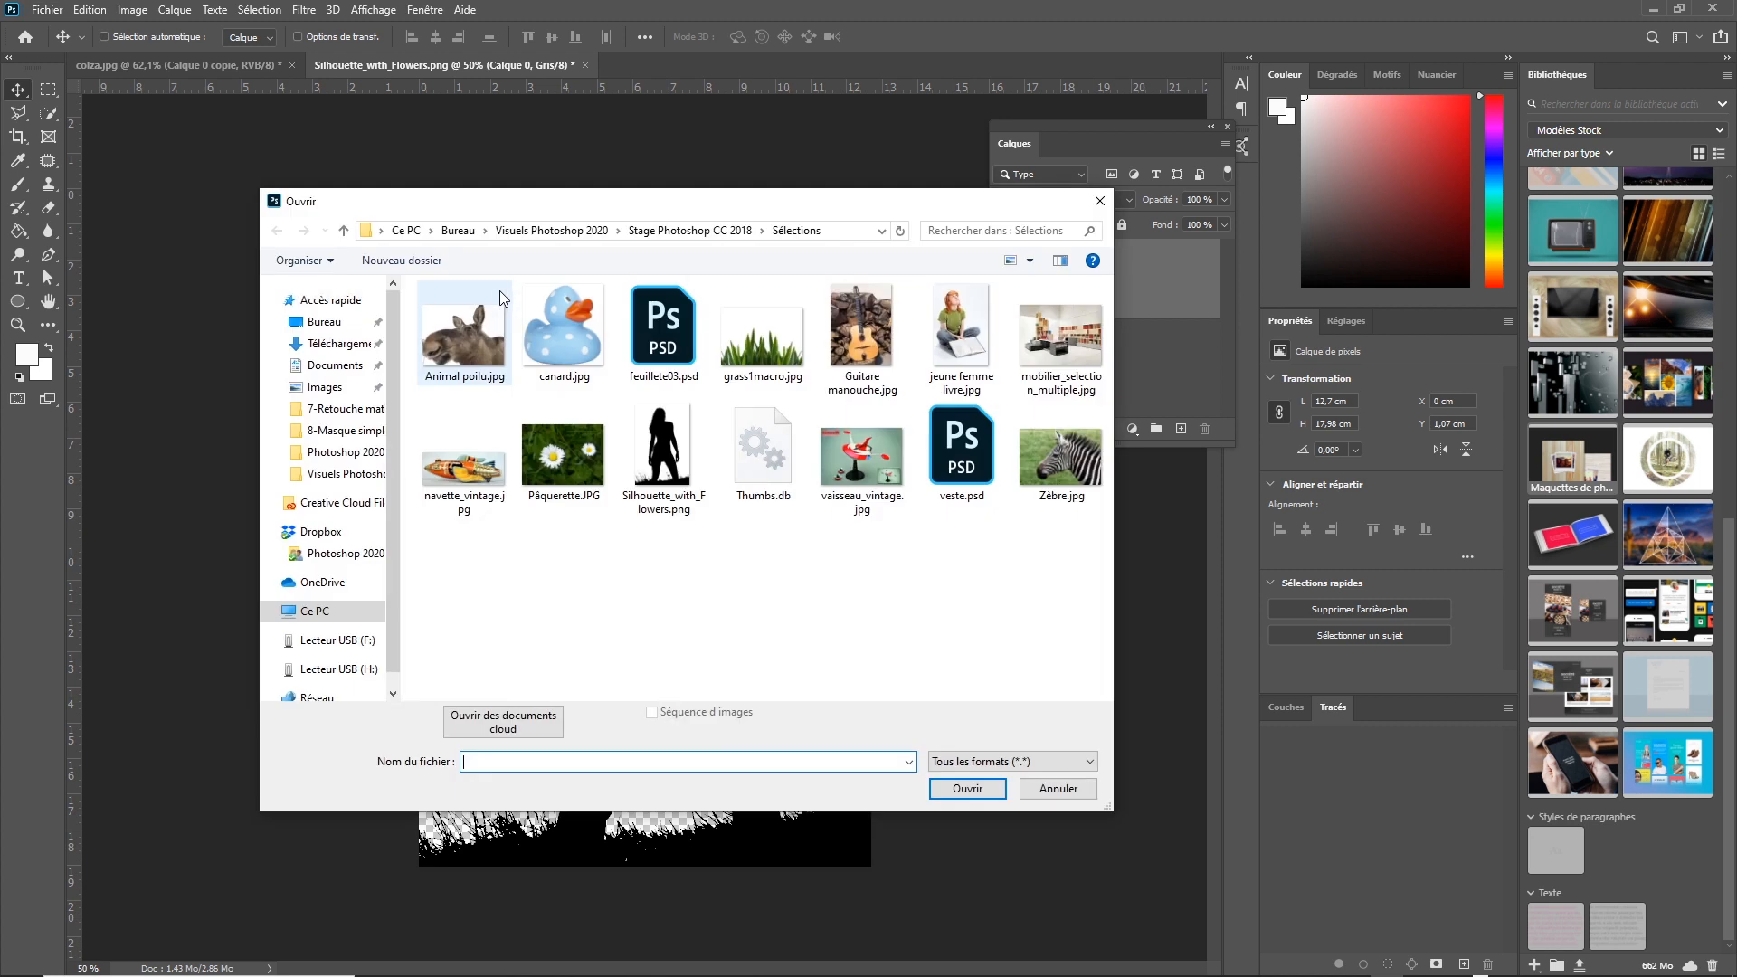
pyautogui.click(552, 230)
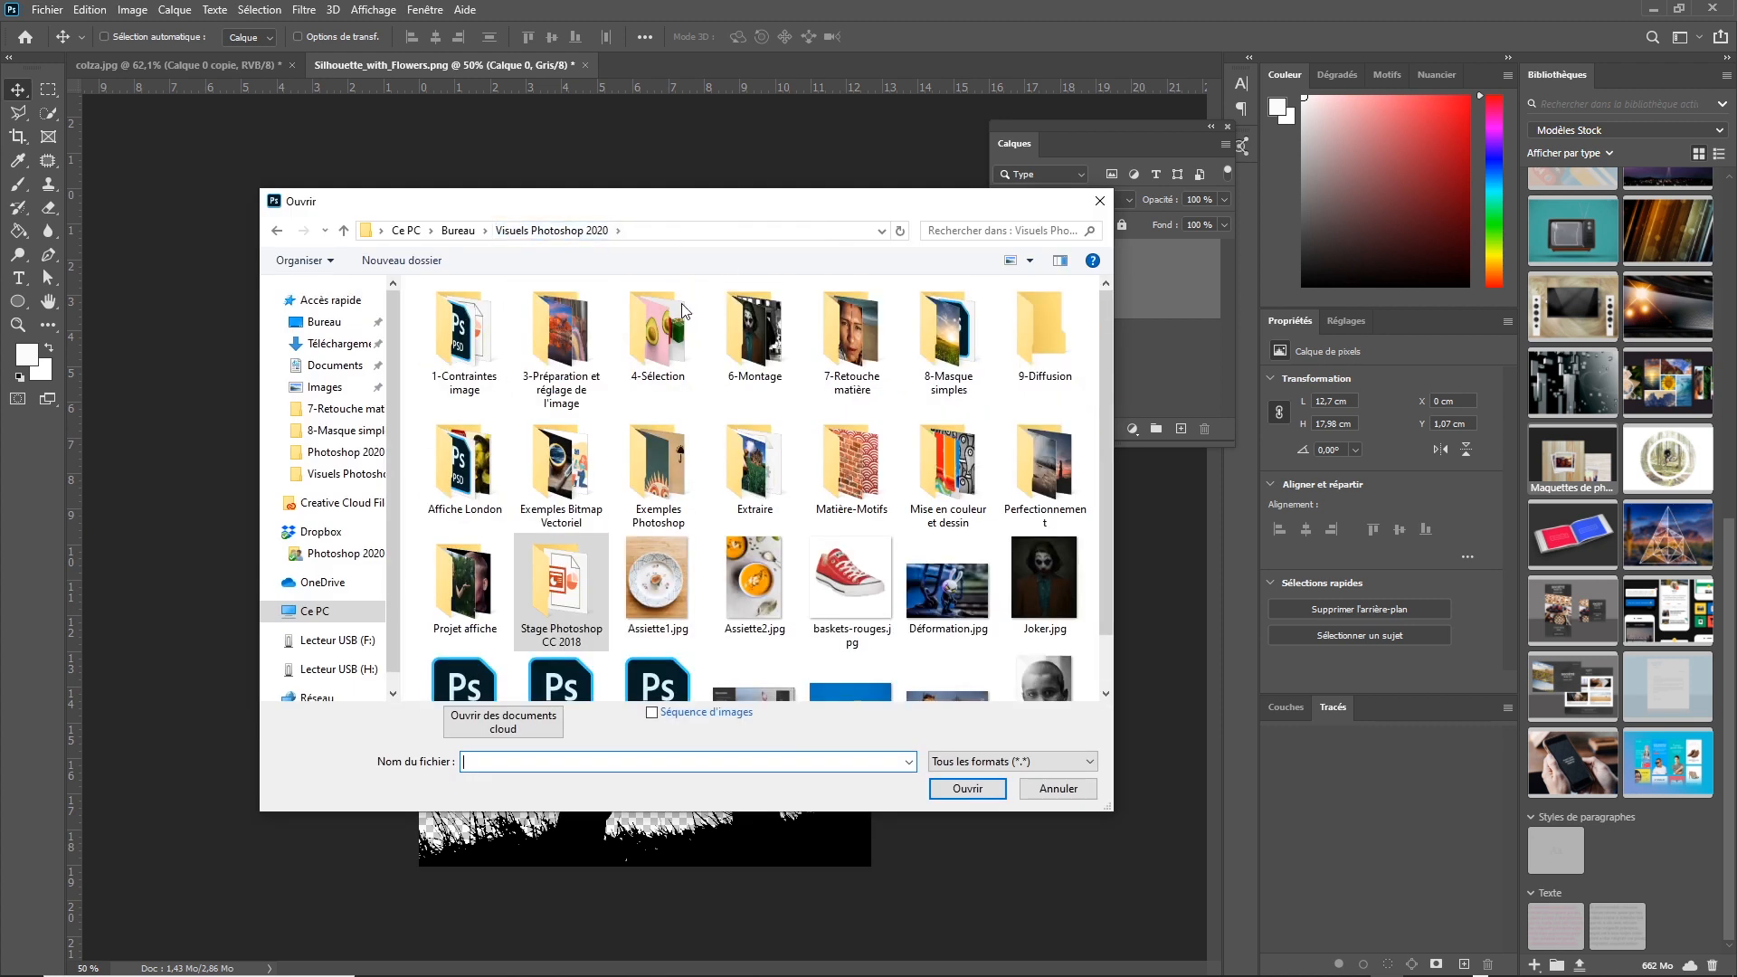
pyautogui.click(758, 576)
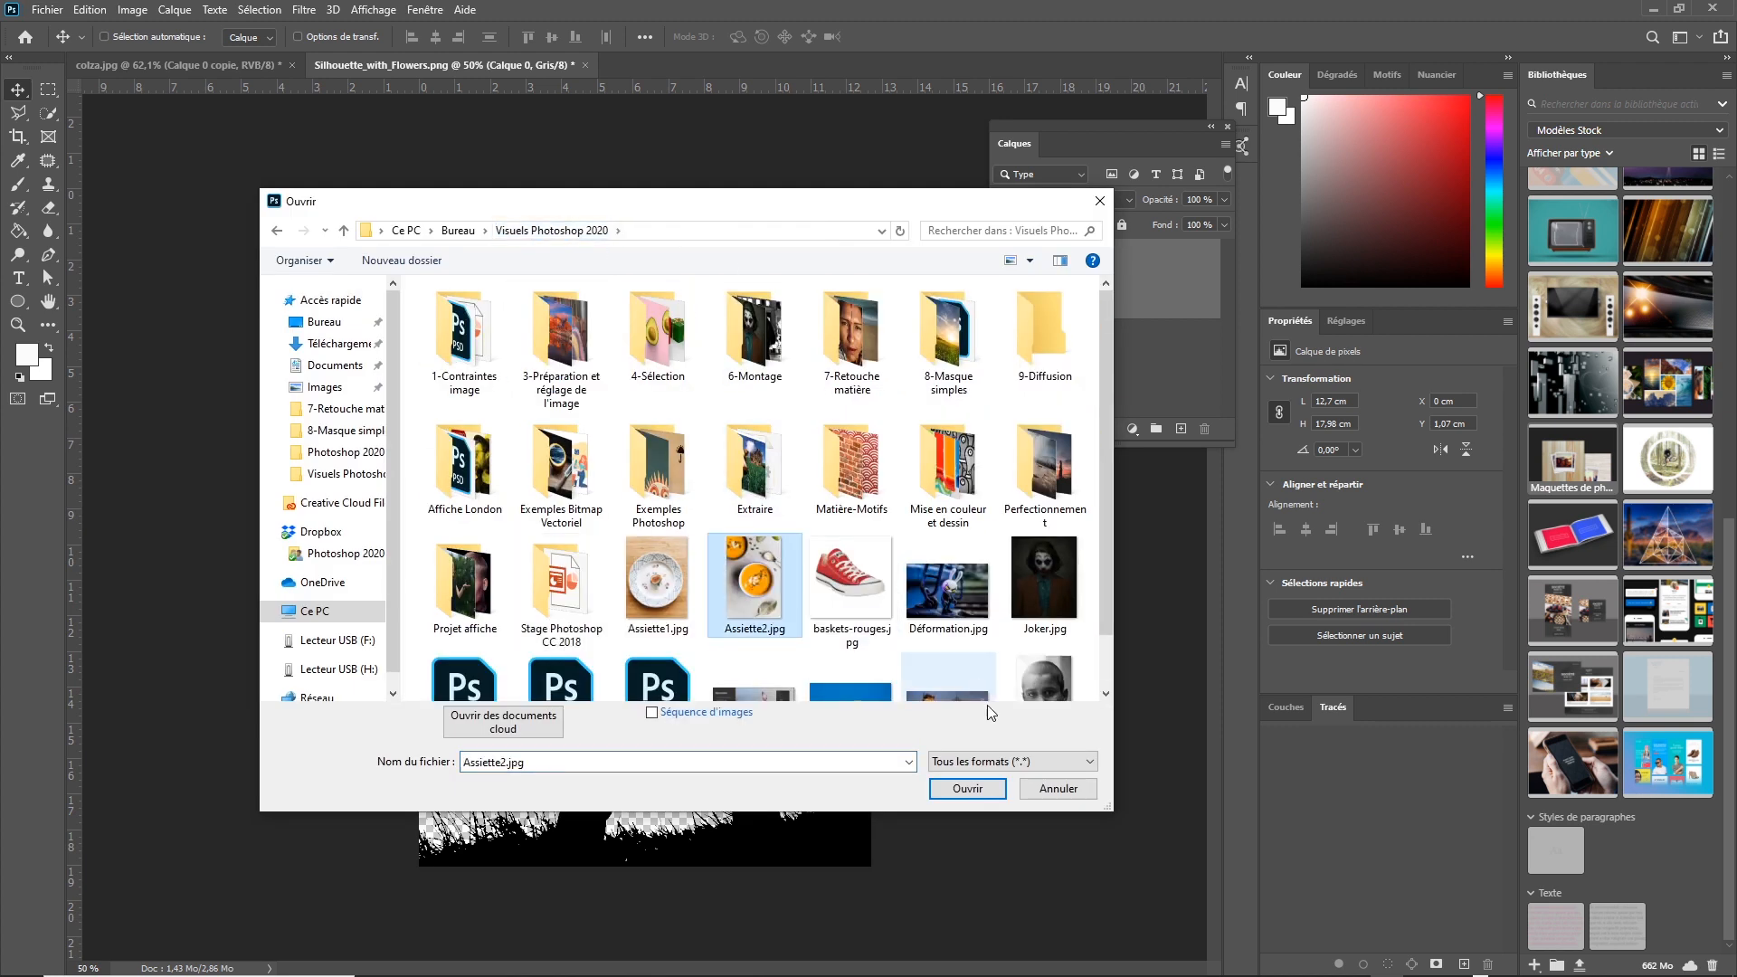
pyautogui.click(968, 789)
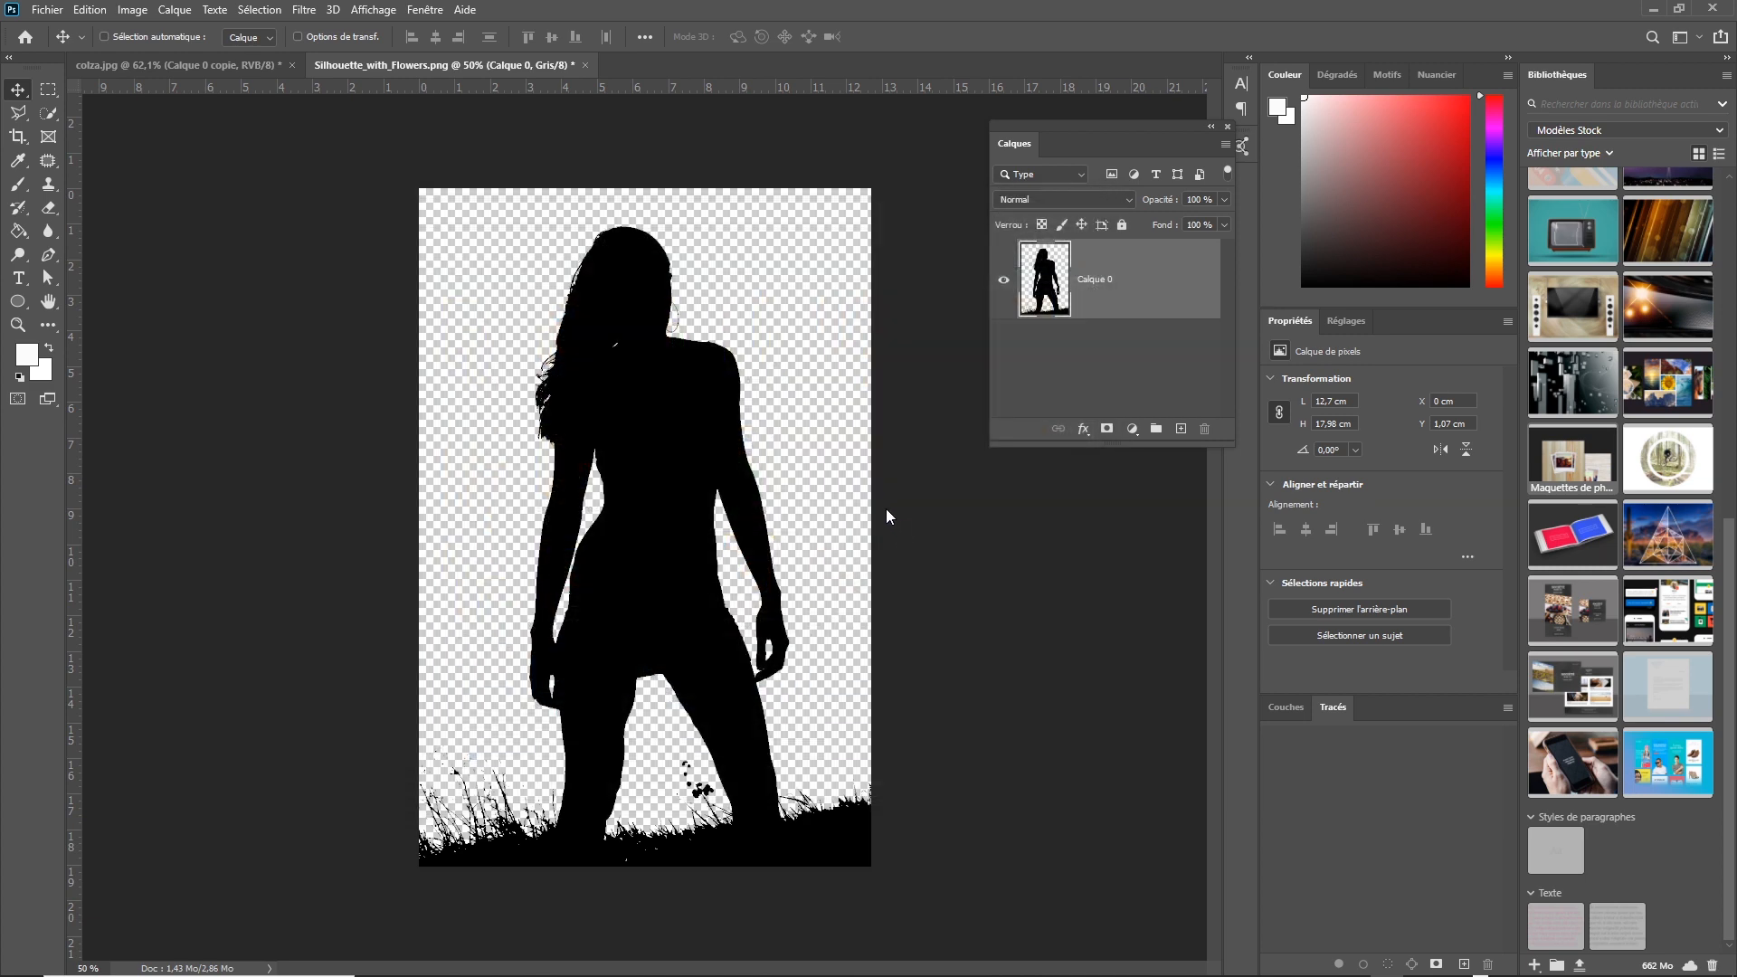
# Open the wave pattern Vagues.jpg from the Matière-Motifs folder.
pyautogui.click(47, 9)
pyautogui.click(68, 45)
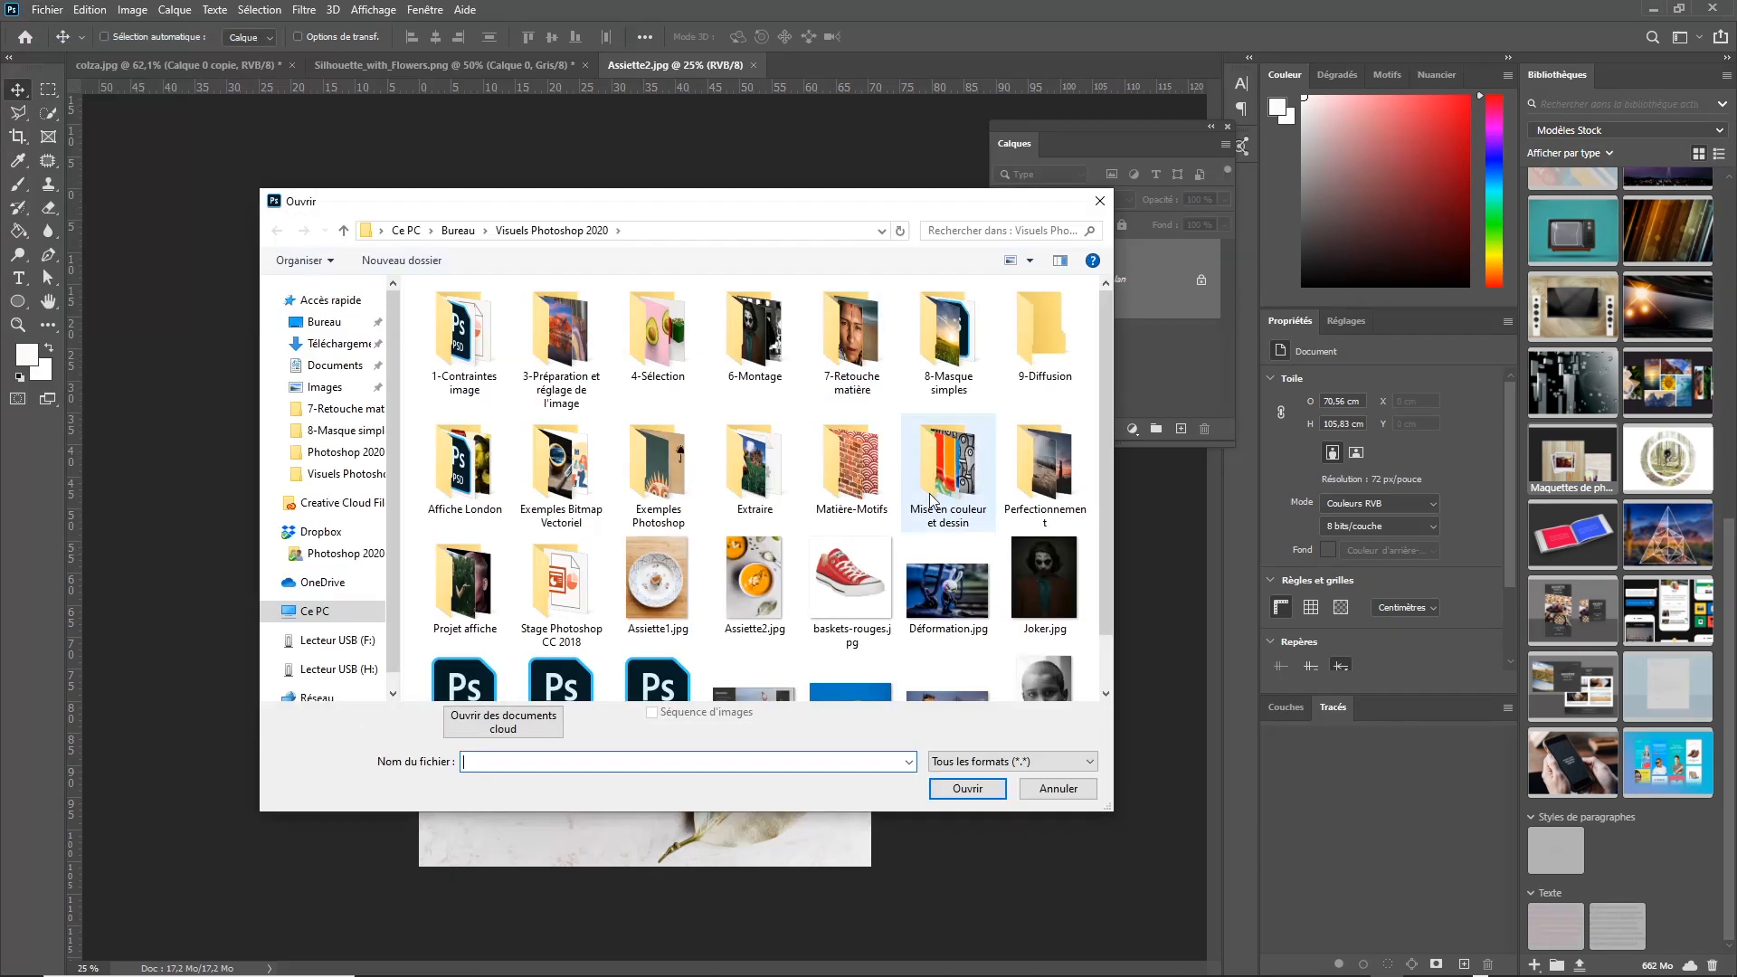
pyautogui.doubleClick(873, 479)
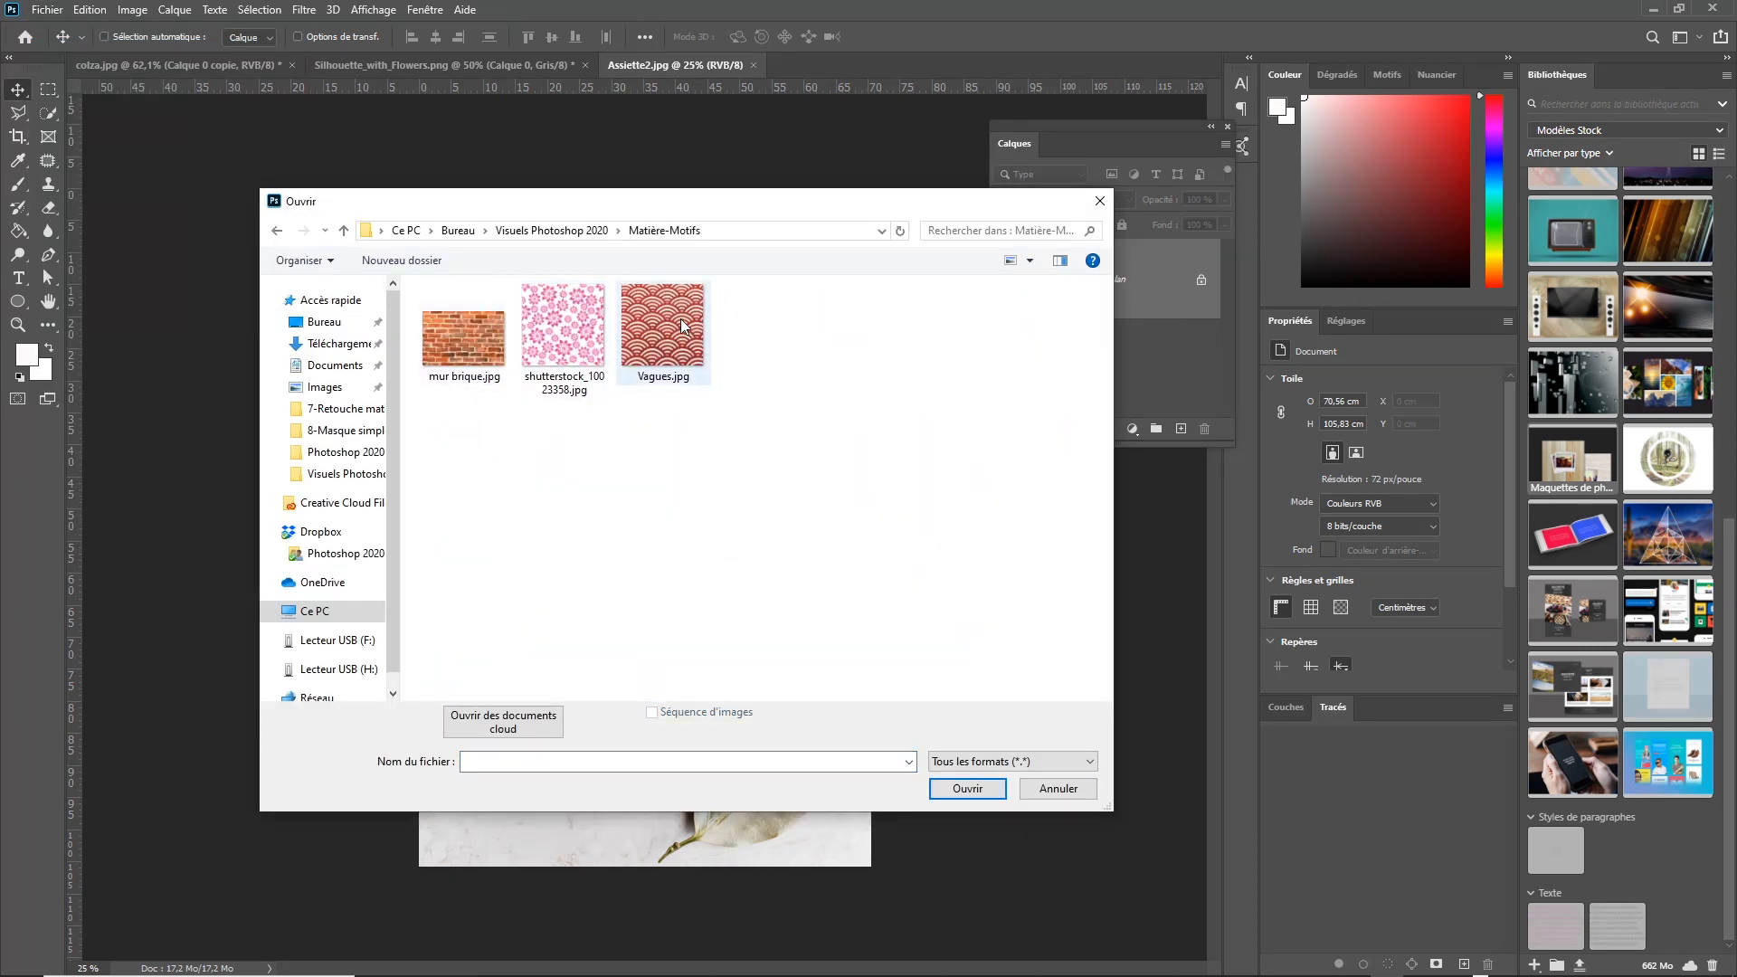
pyautogui.click(663, 335)
pyautogui.click(966, 789)
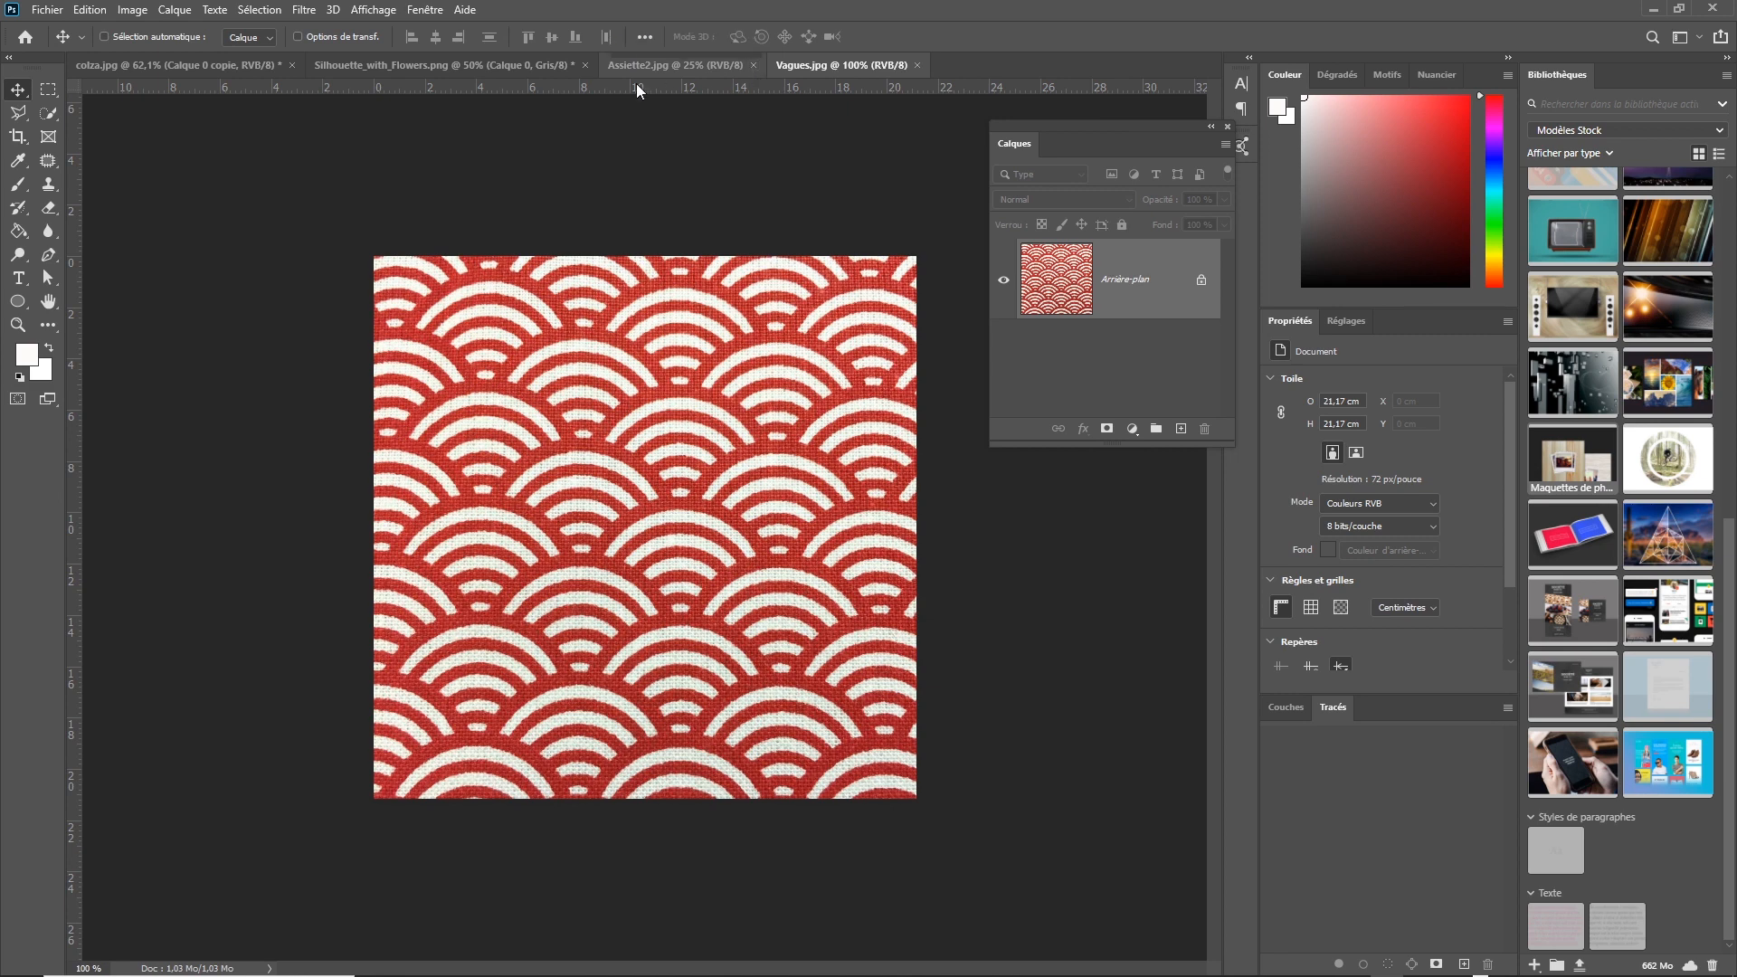
pyautogui.click(687, 67)
pyautogui.click(816, 64)
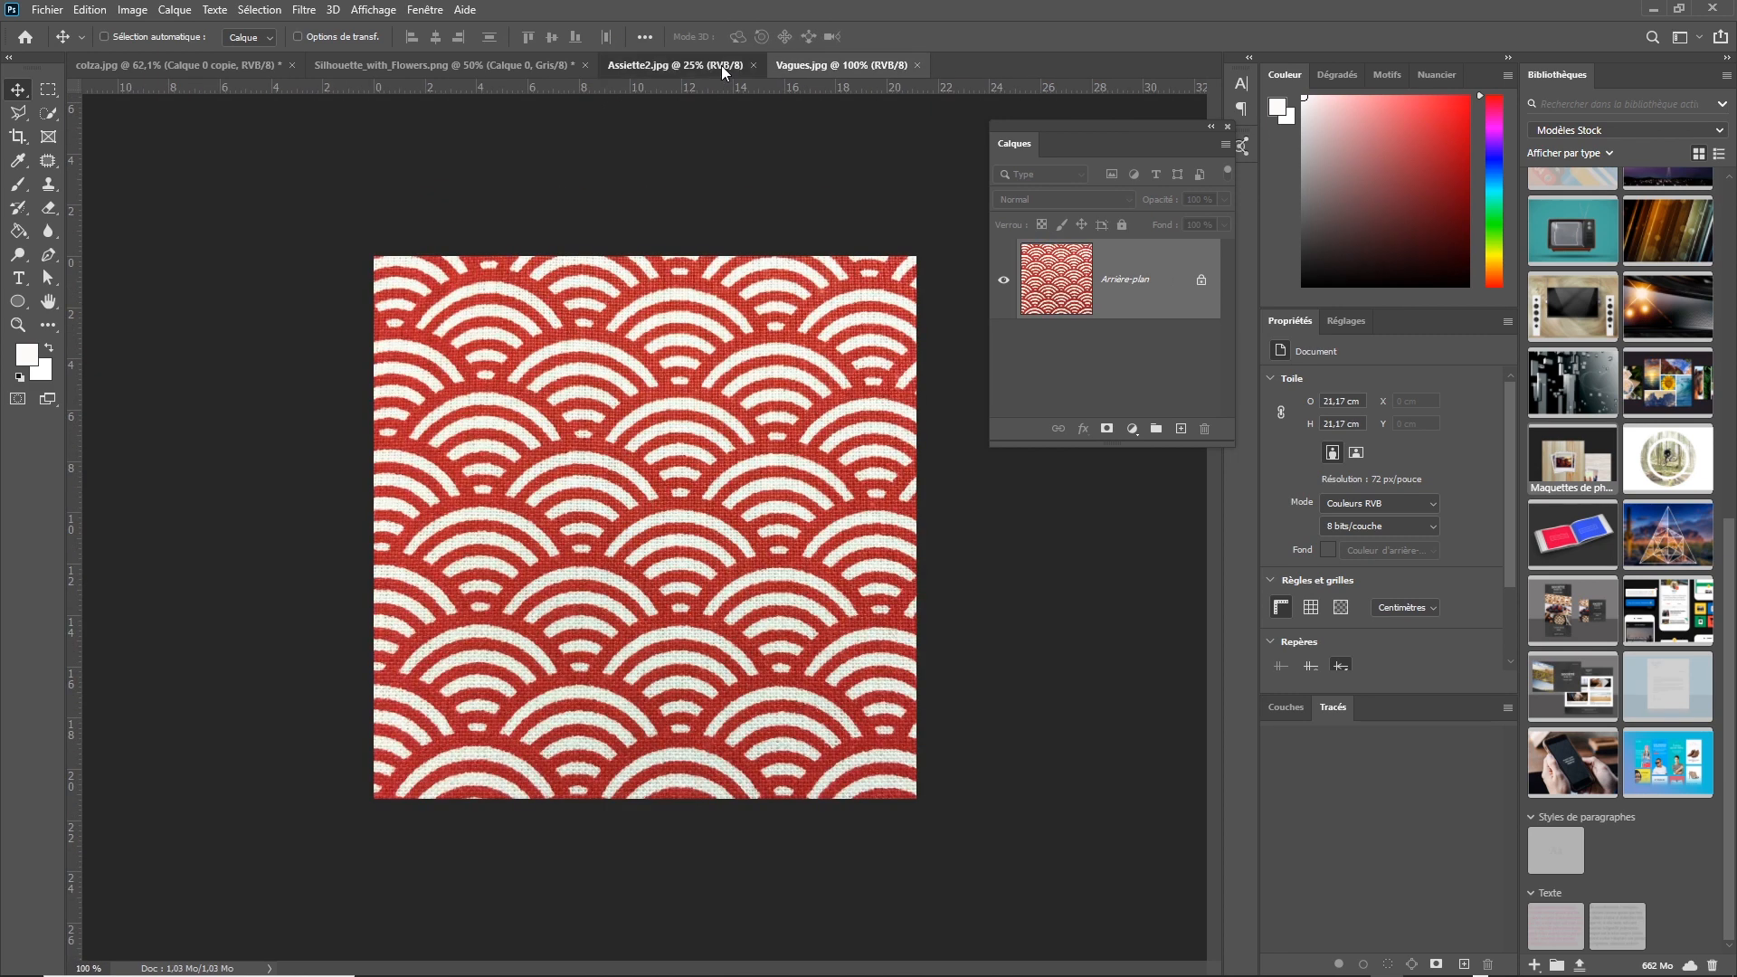
pyautogui.click(720, 65)
pyautogui.click(837, 67)
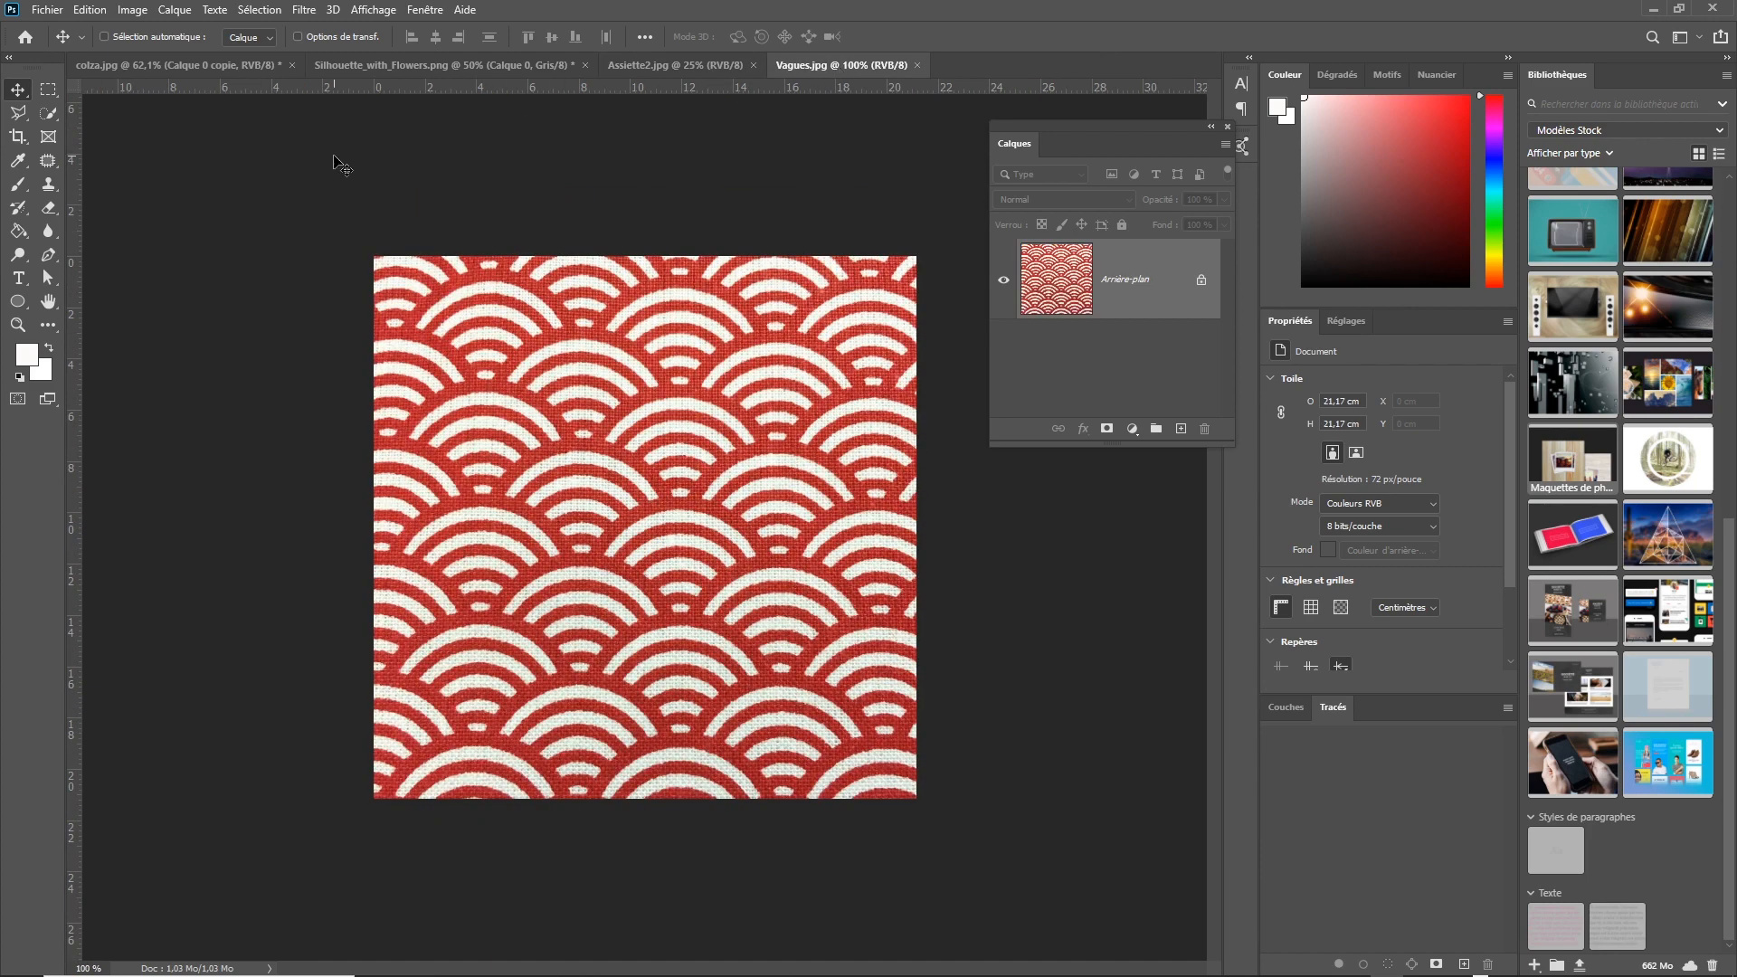
# Select the entire Assiette2.jpg image and copy it.
pyautogui.click(656, 62)
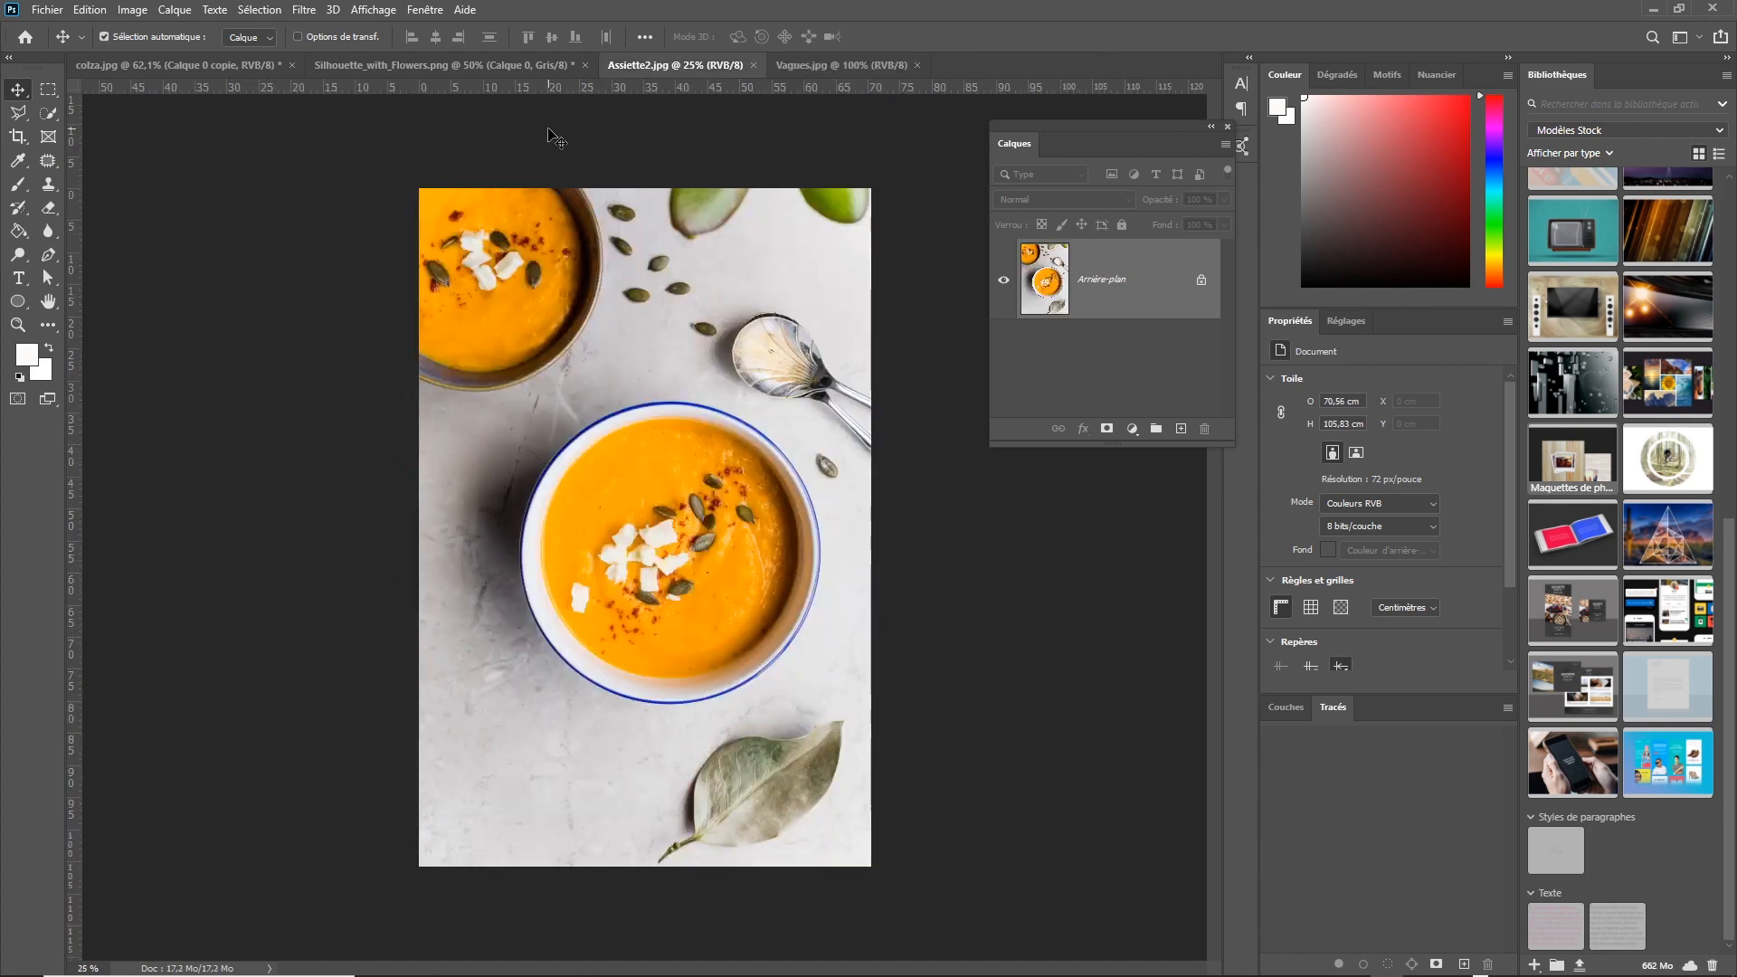
pyautogui.hotkey('ctrl', 'a')
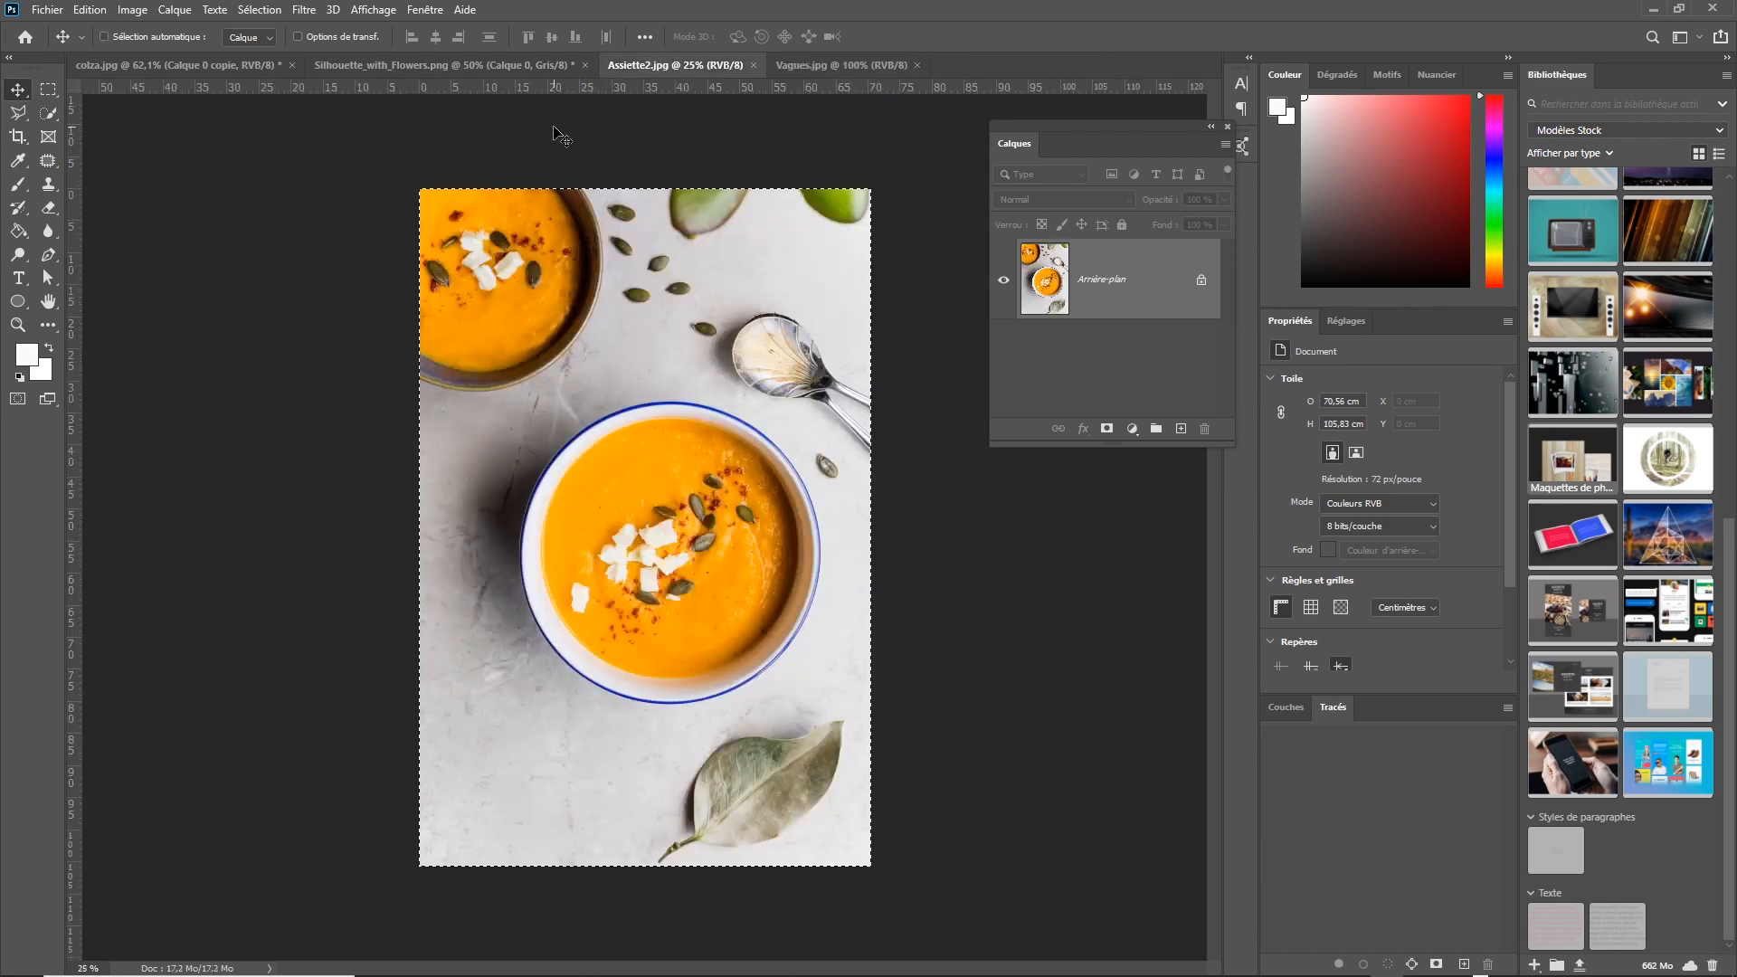
pyautogui.click(44, 10)
pyautogui.moveTo(90, 10)
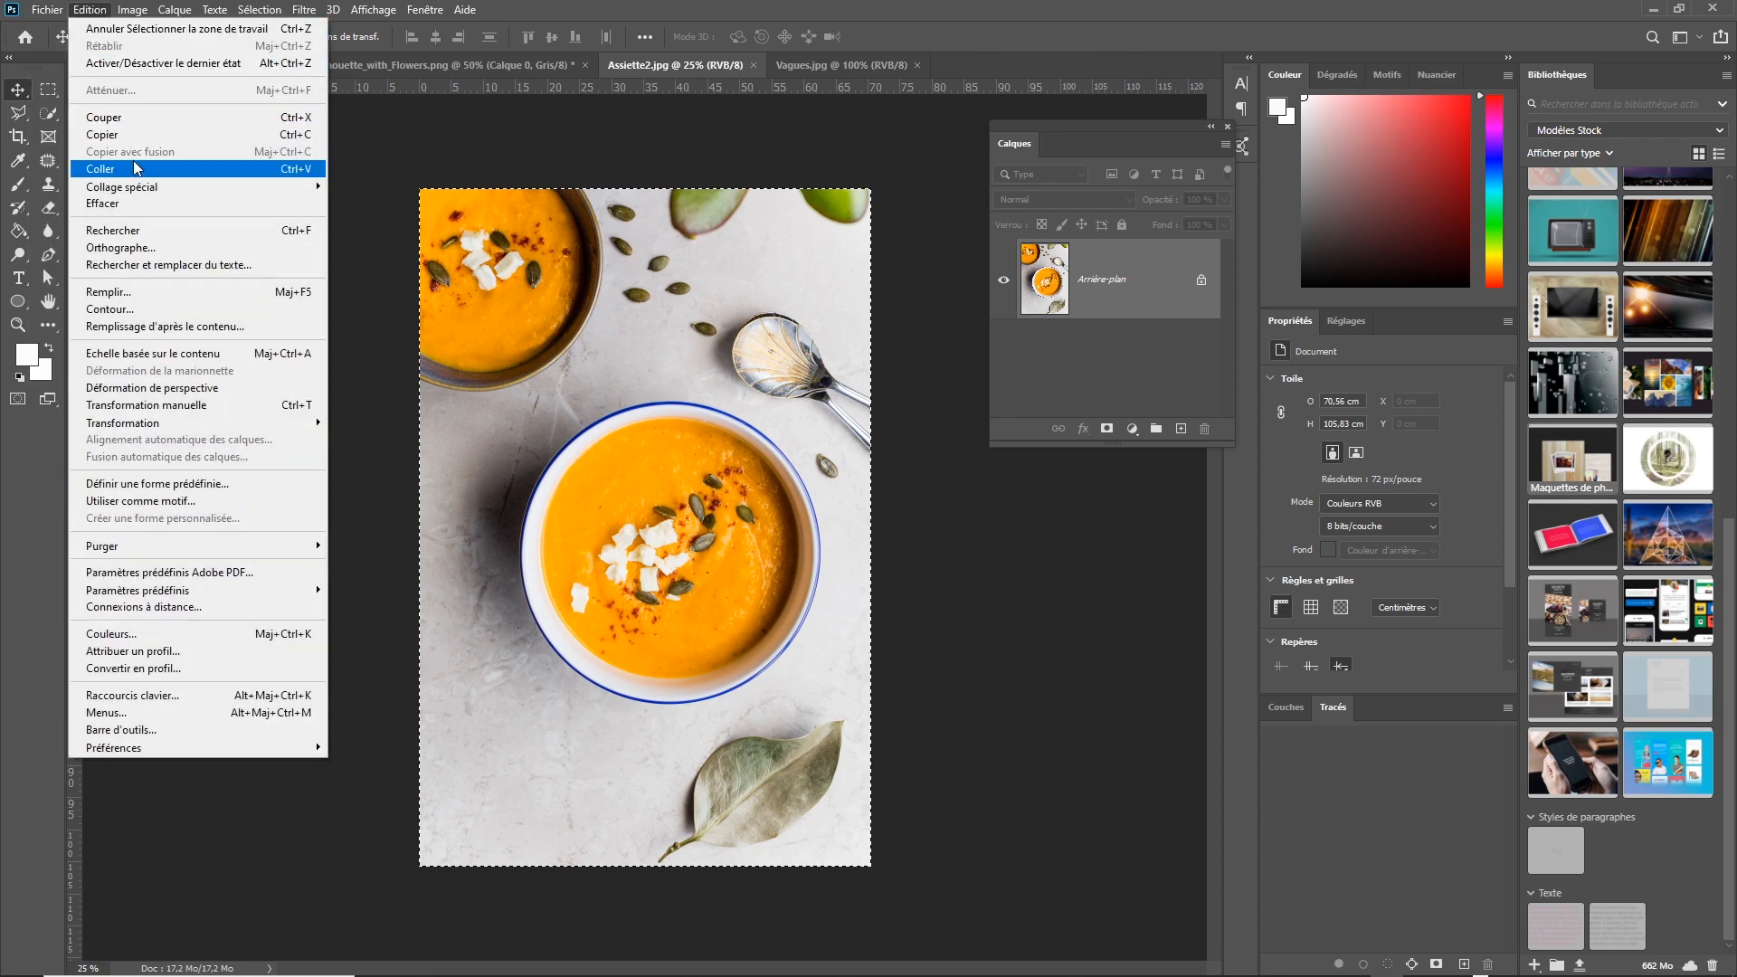
pyautogui.click(135, 134)
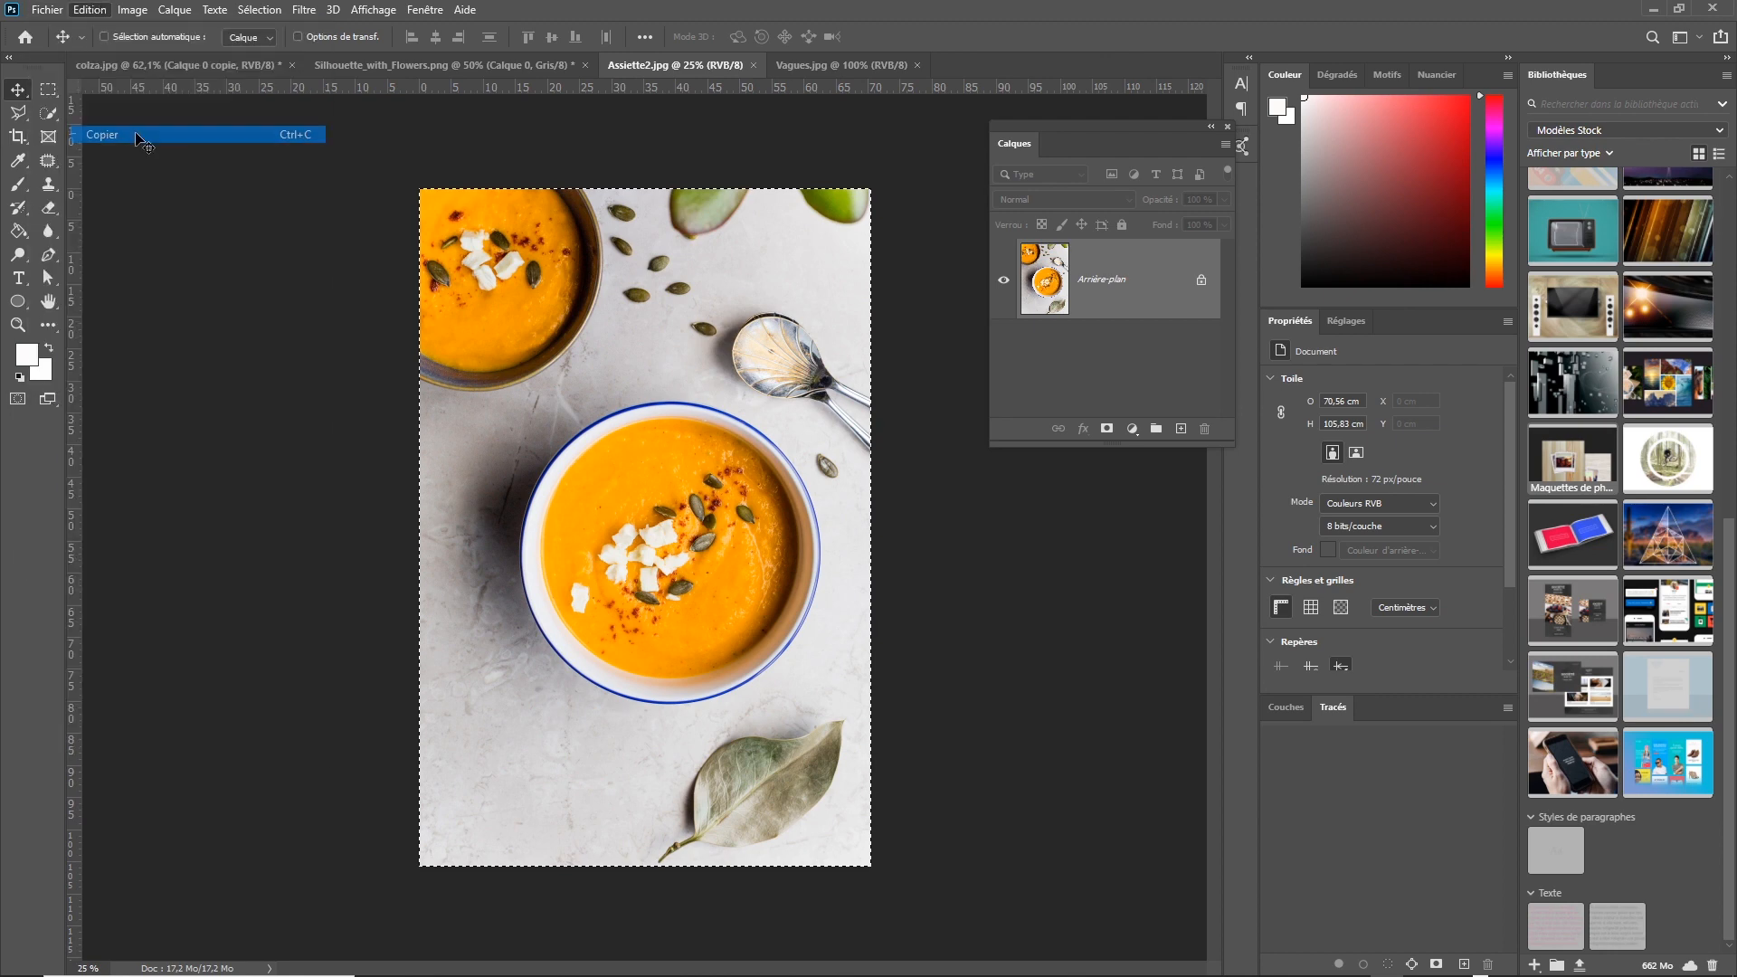
# Enlarge the layer list in Silhouette_with_Flowers.png and paste the copied plate image above the silhouette layer.
pyautogui.click(364, 64)
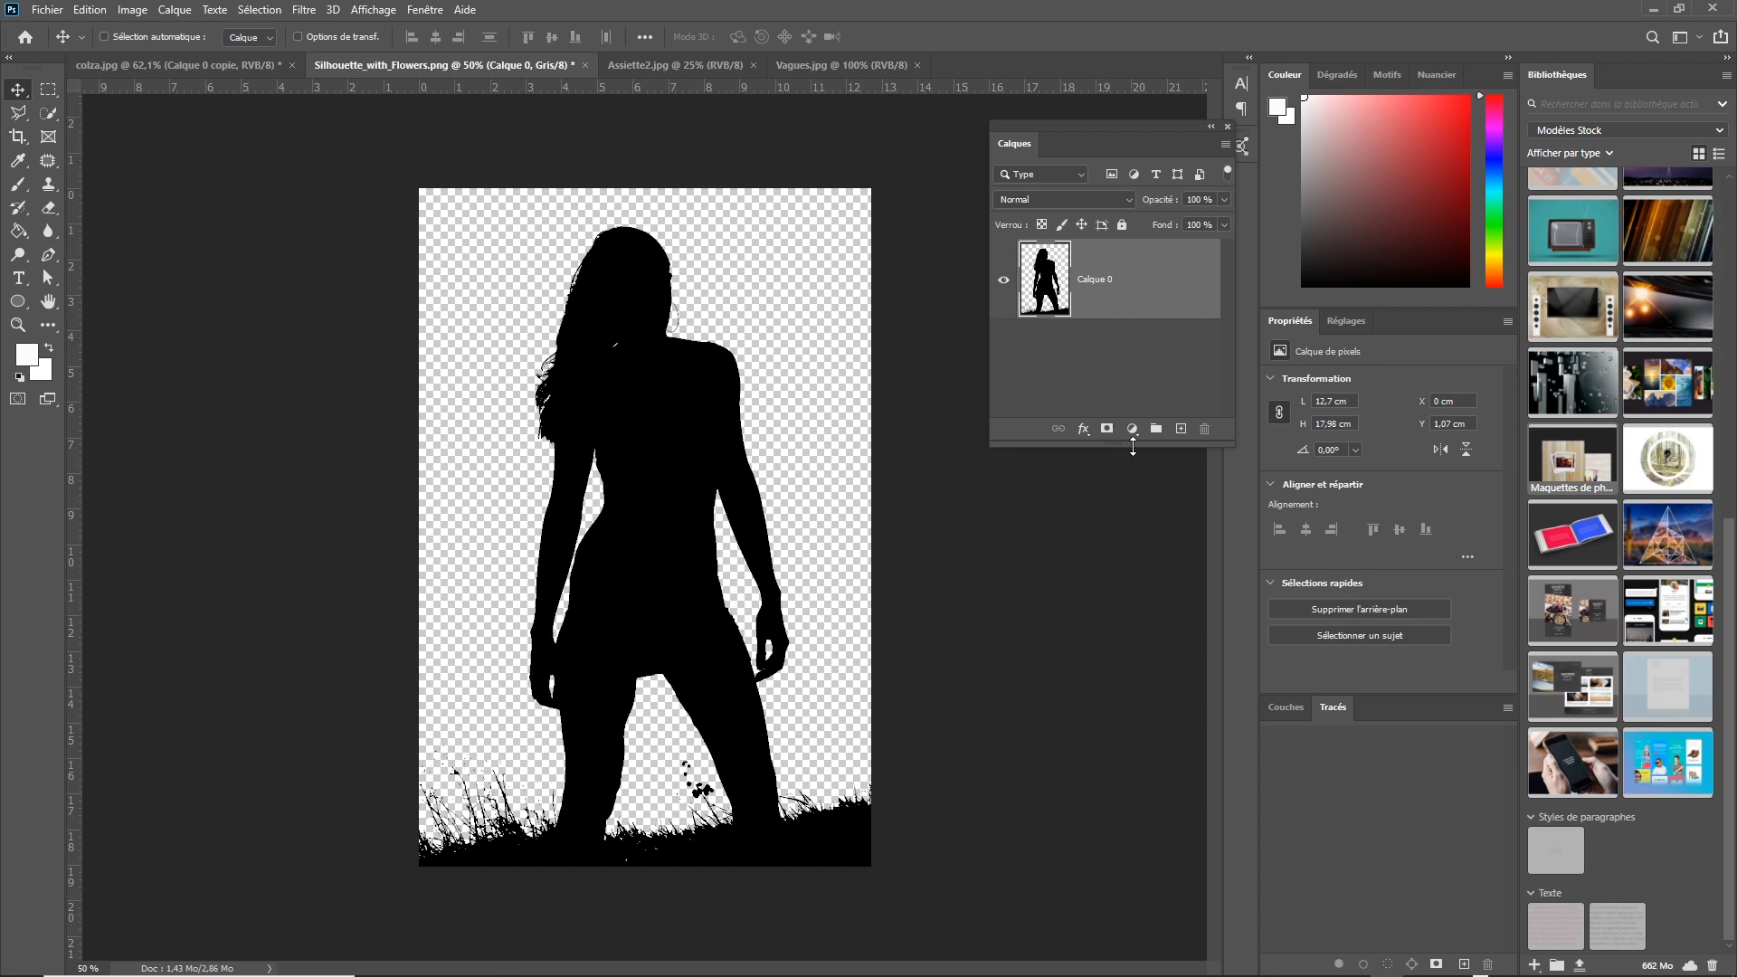
pyautogui.moveTo(1133, 445); pyautogui.dragTo(1132, 583)
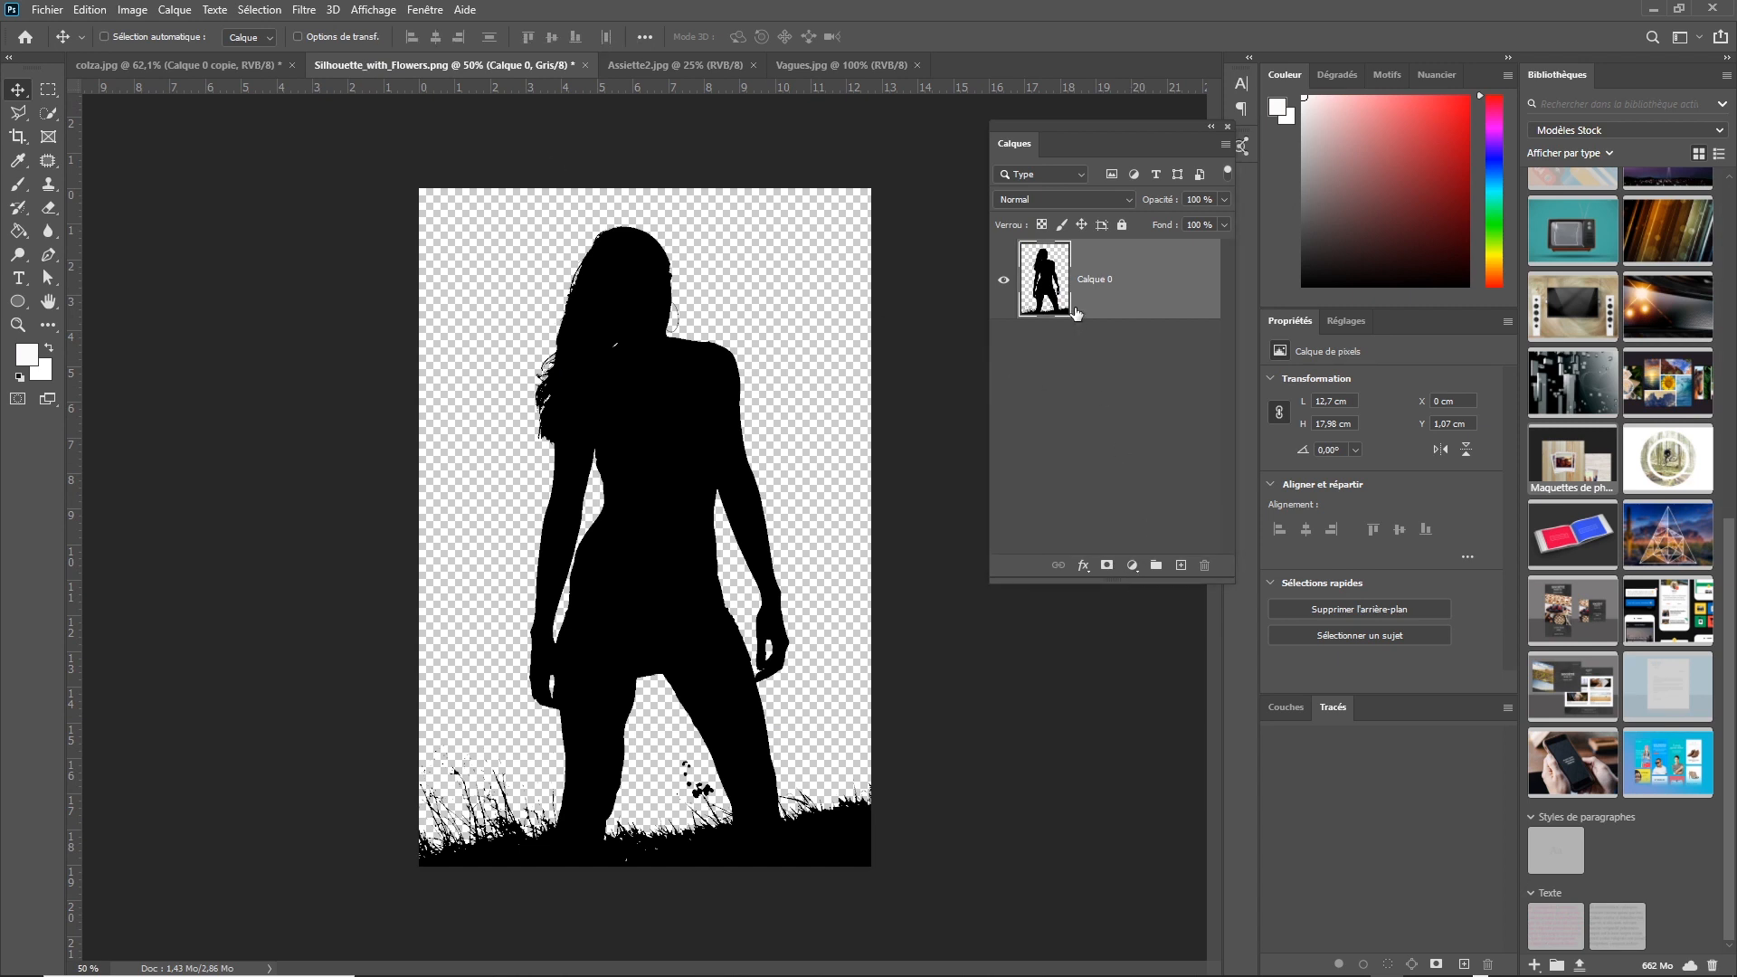
pyautogui.click(90, 9)
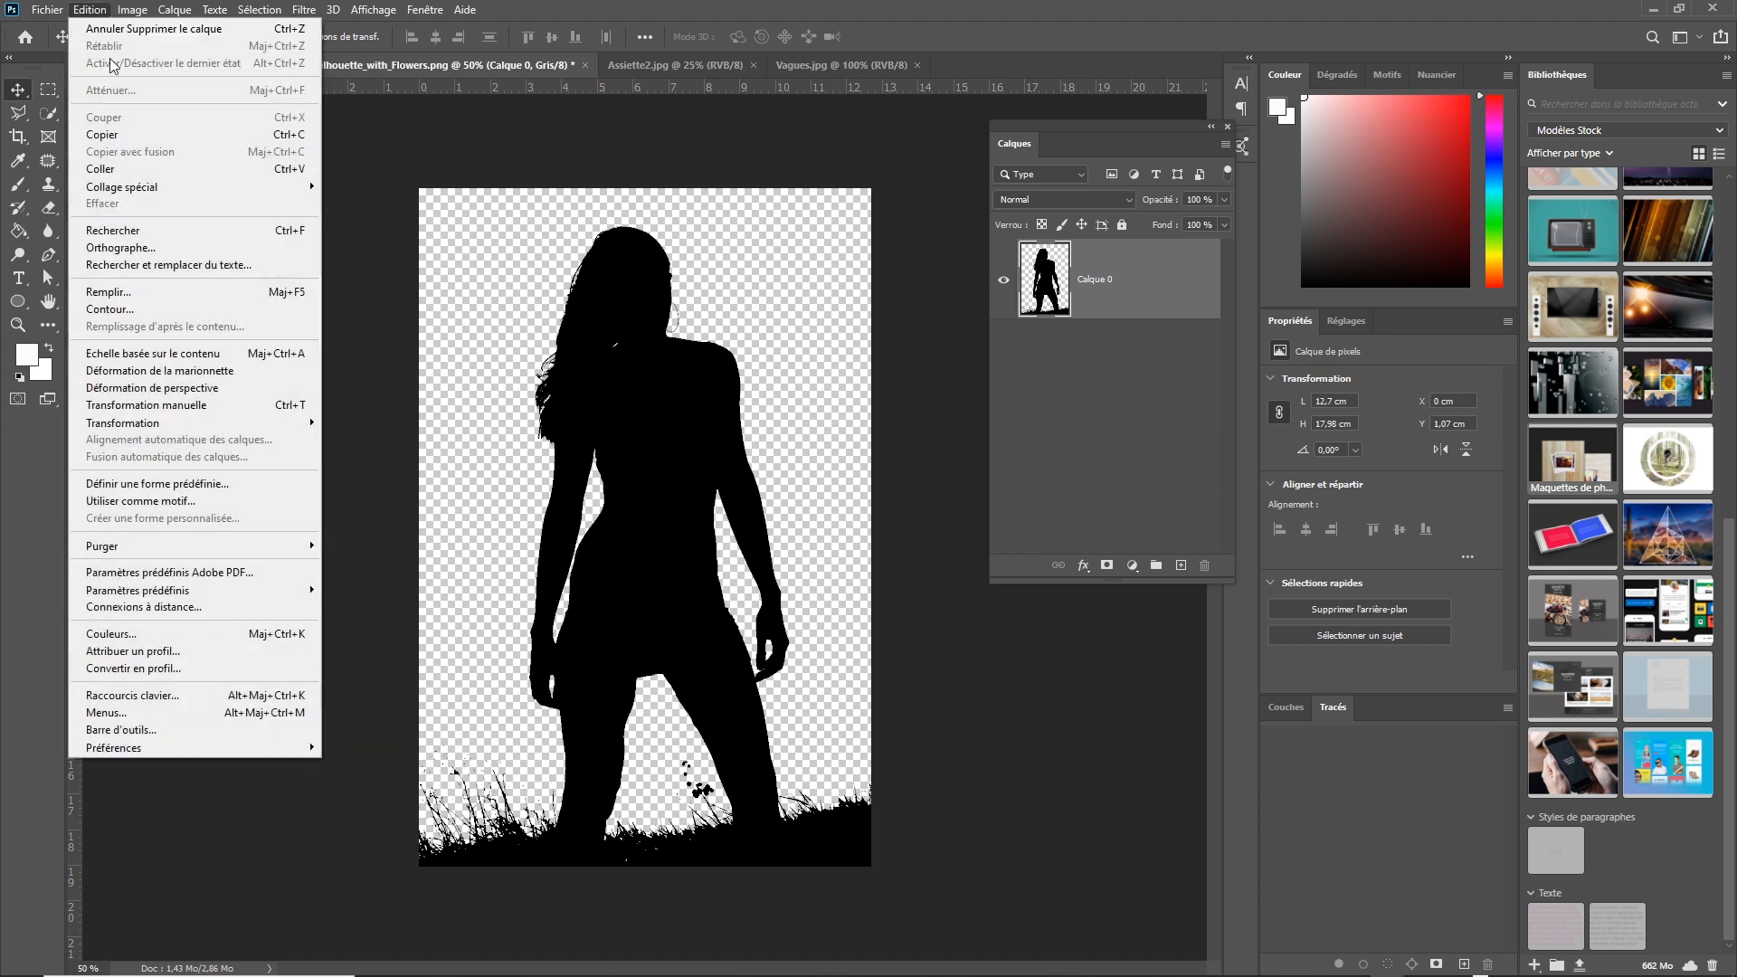
pyautogui.click(136, 169)
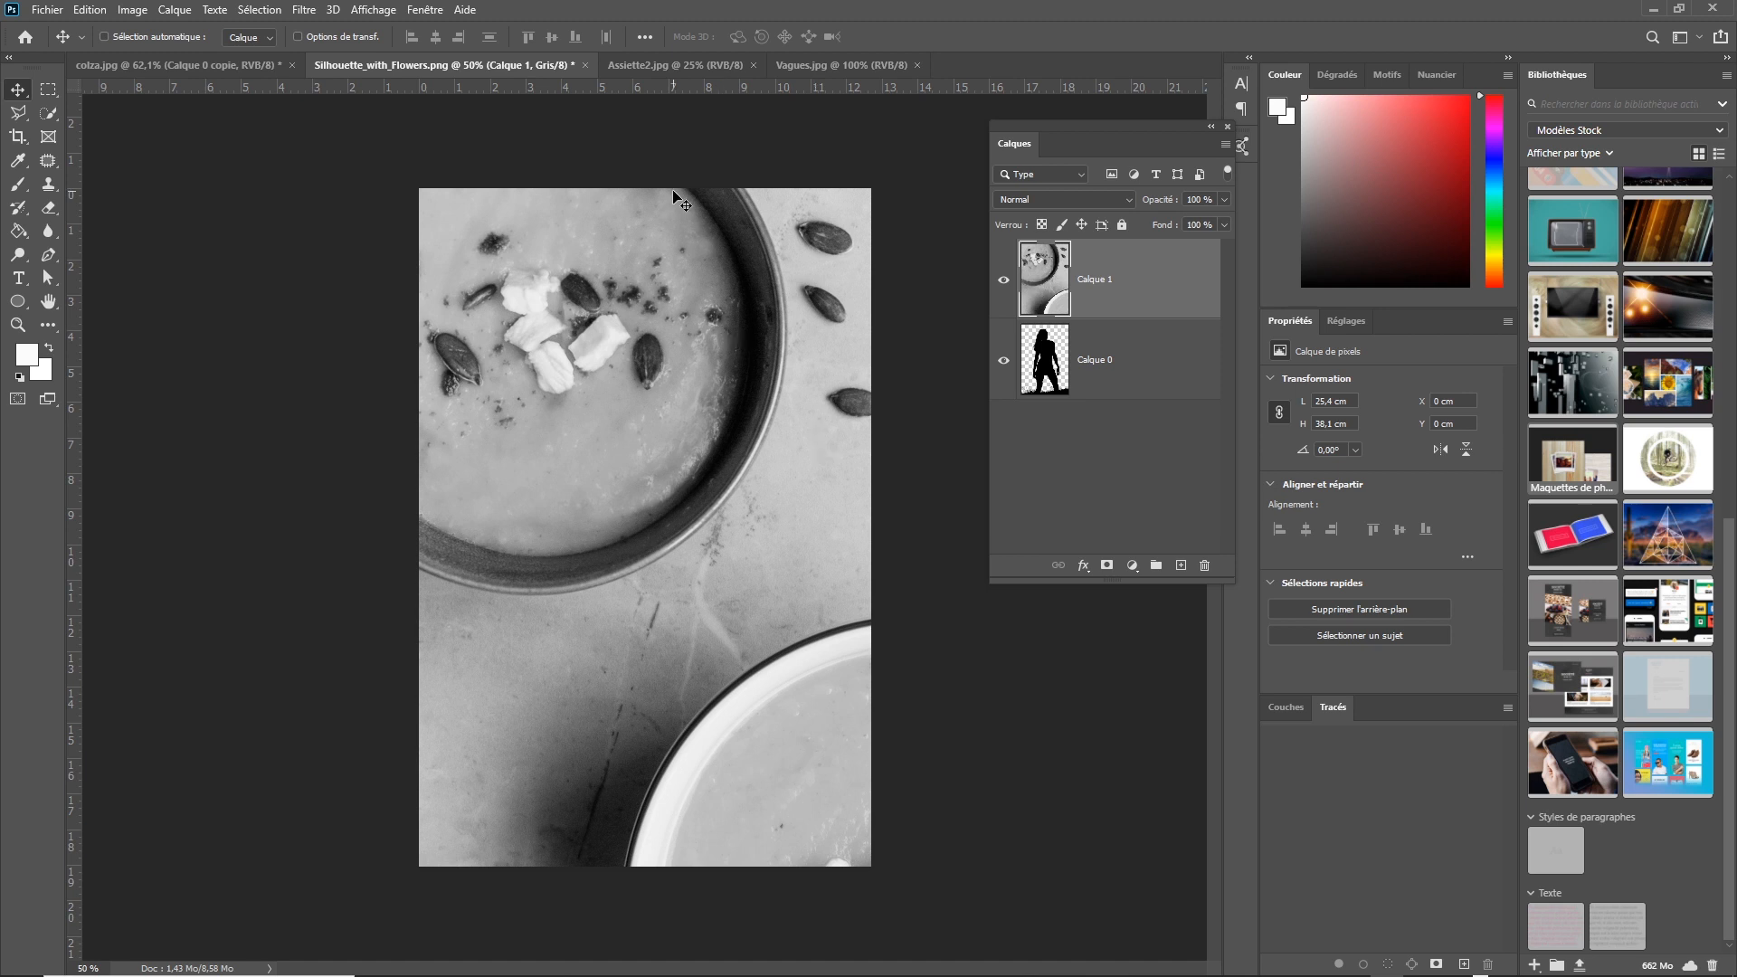
# Compare the pasted plate image with the original Assiette2.jpg, and undo the paste in the silhouette document.
pyautogui.click(691, 63)
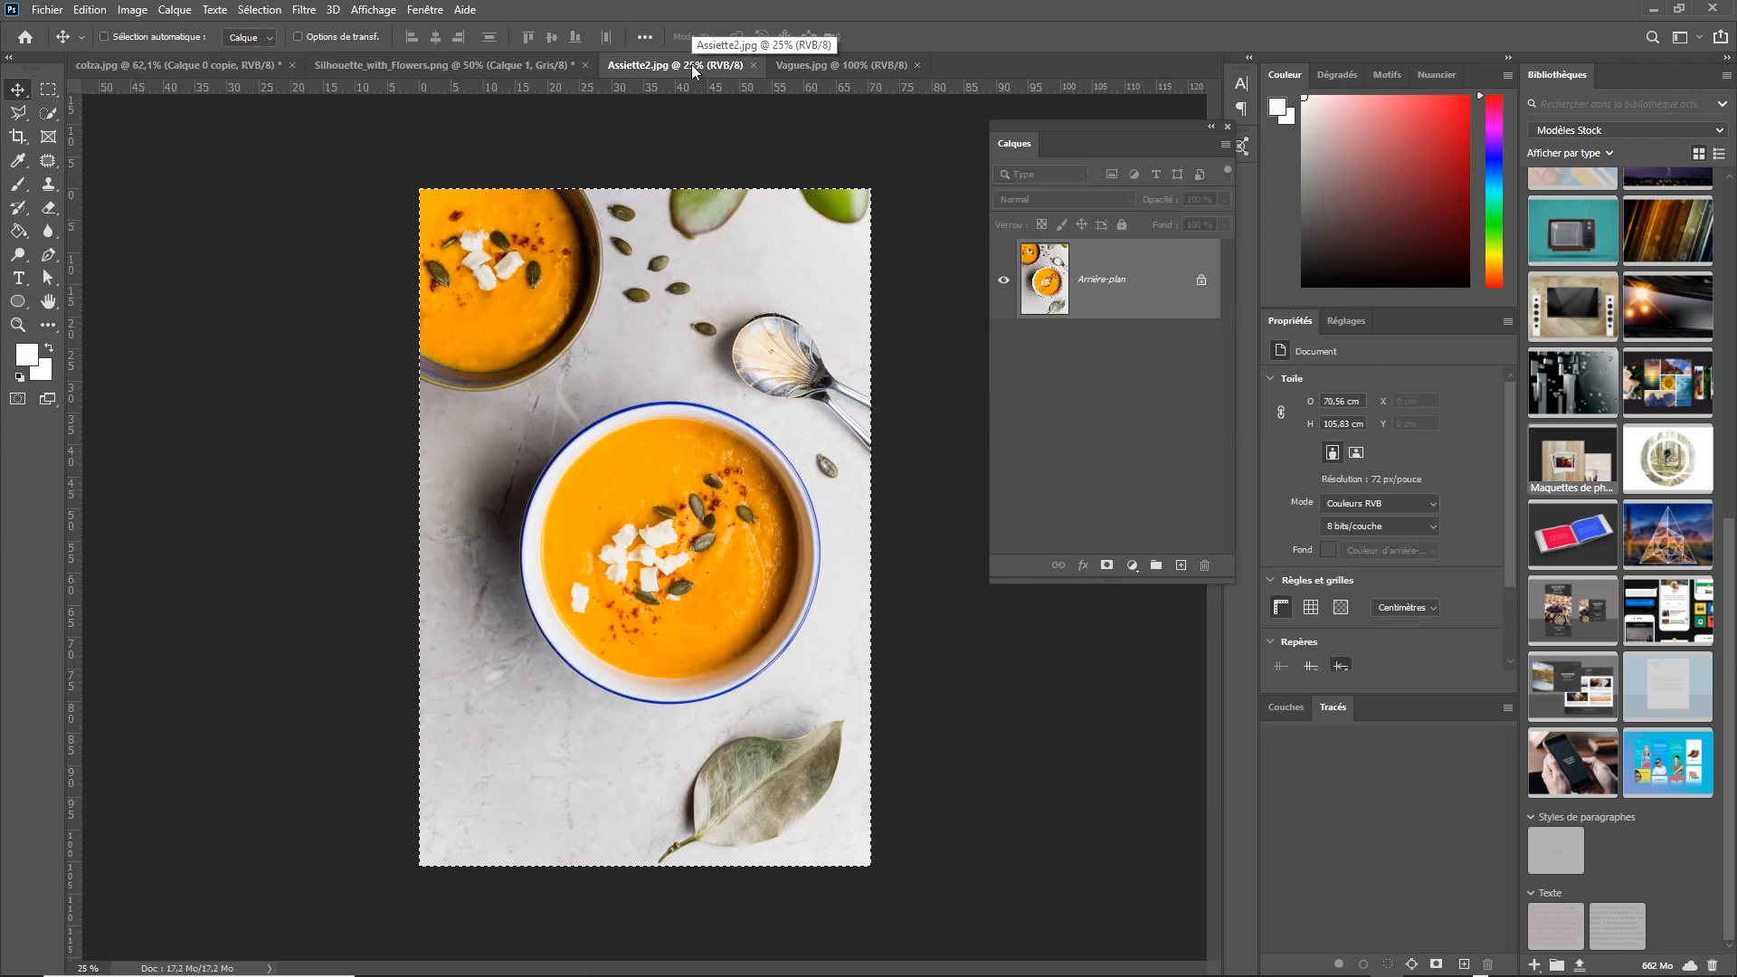
pyautogui.click(543, 62)
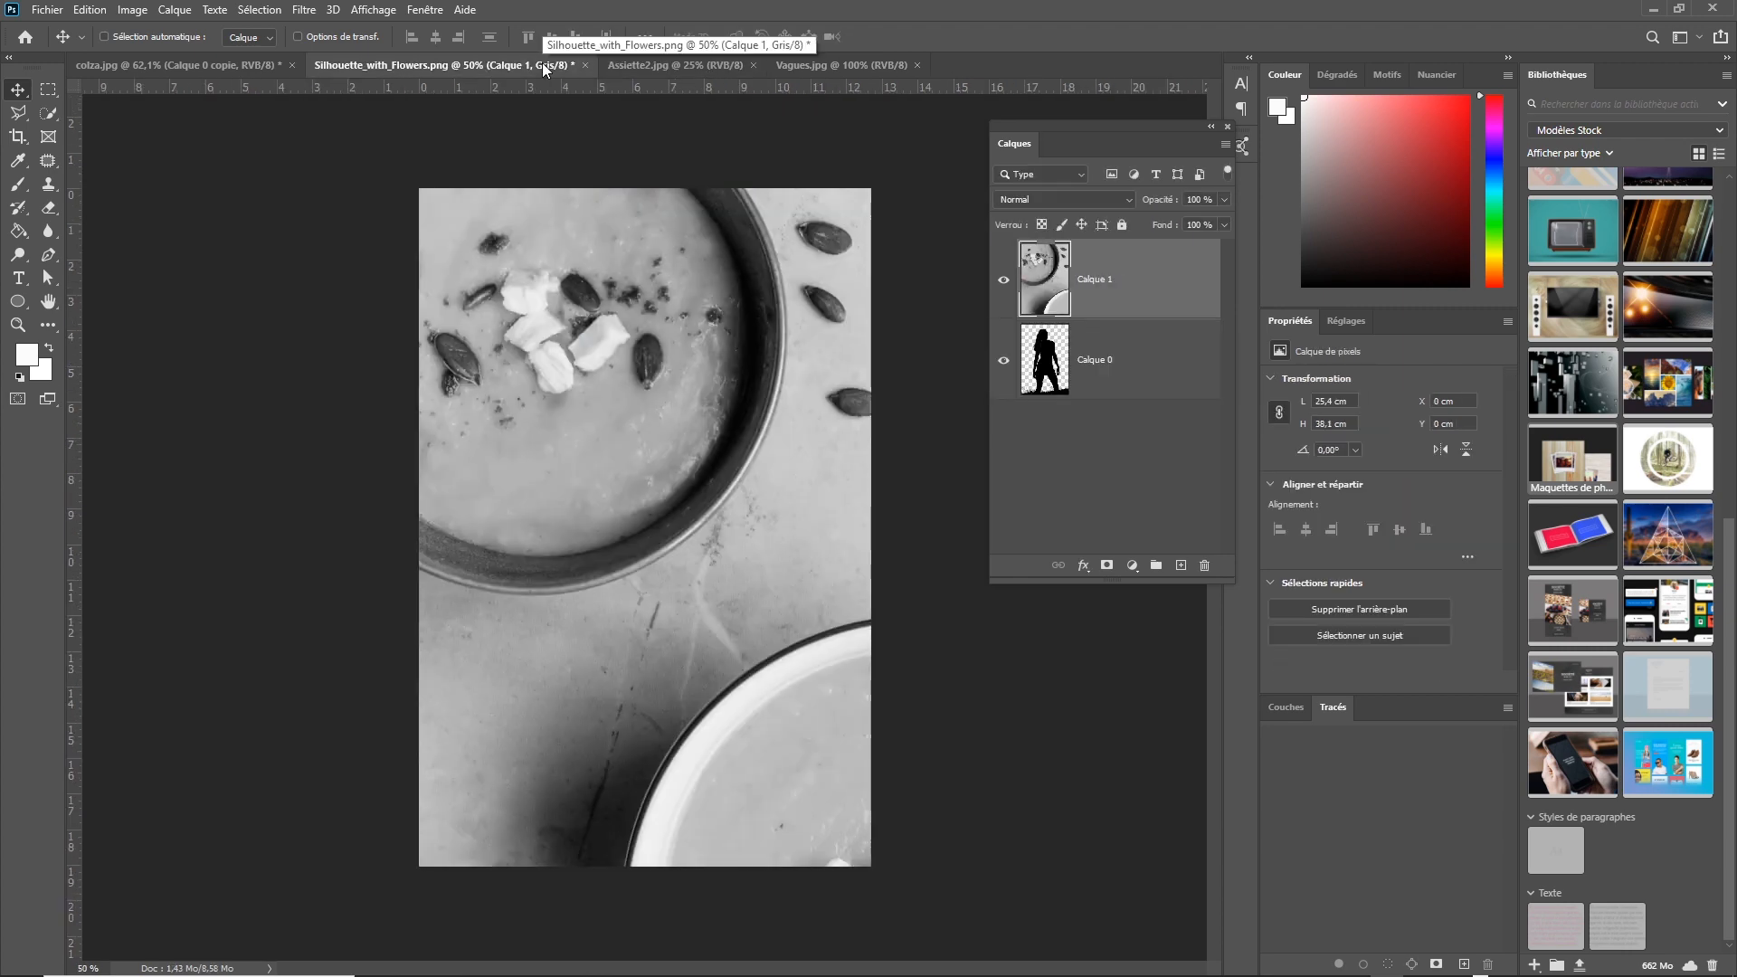
pyautogui.click(652, 63)
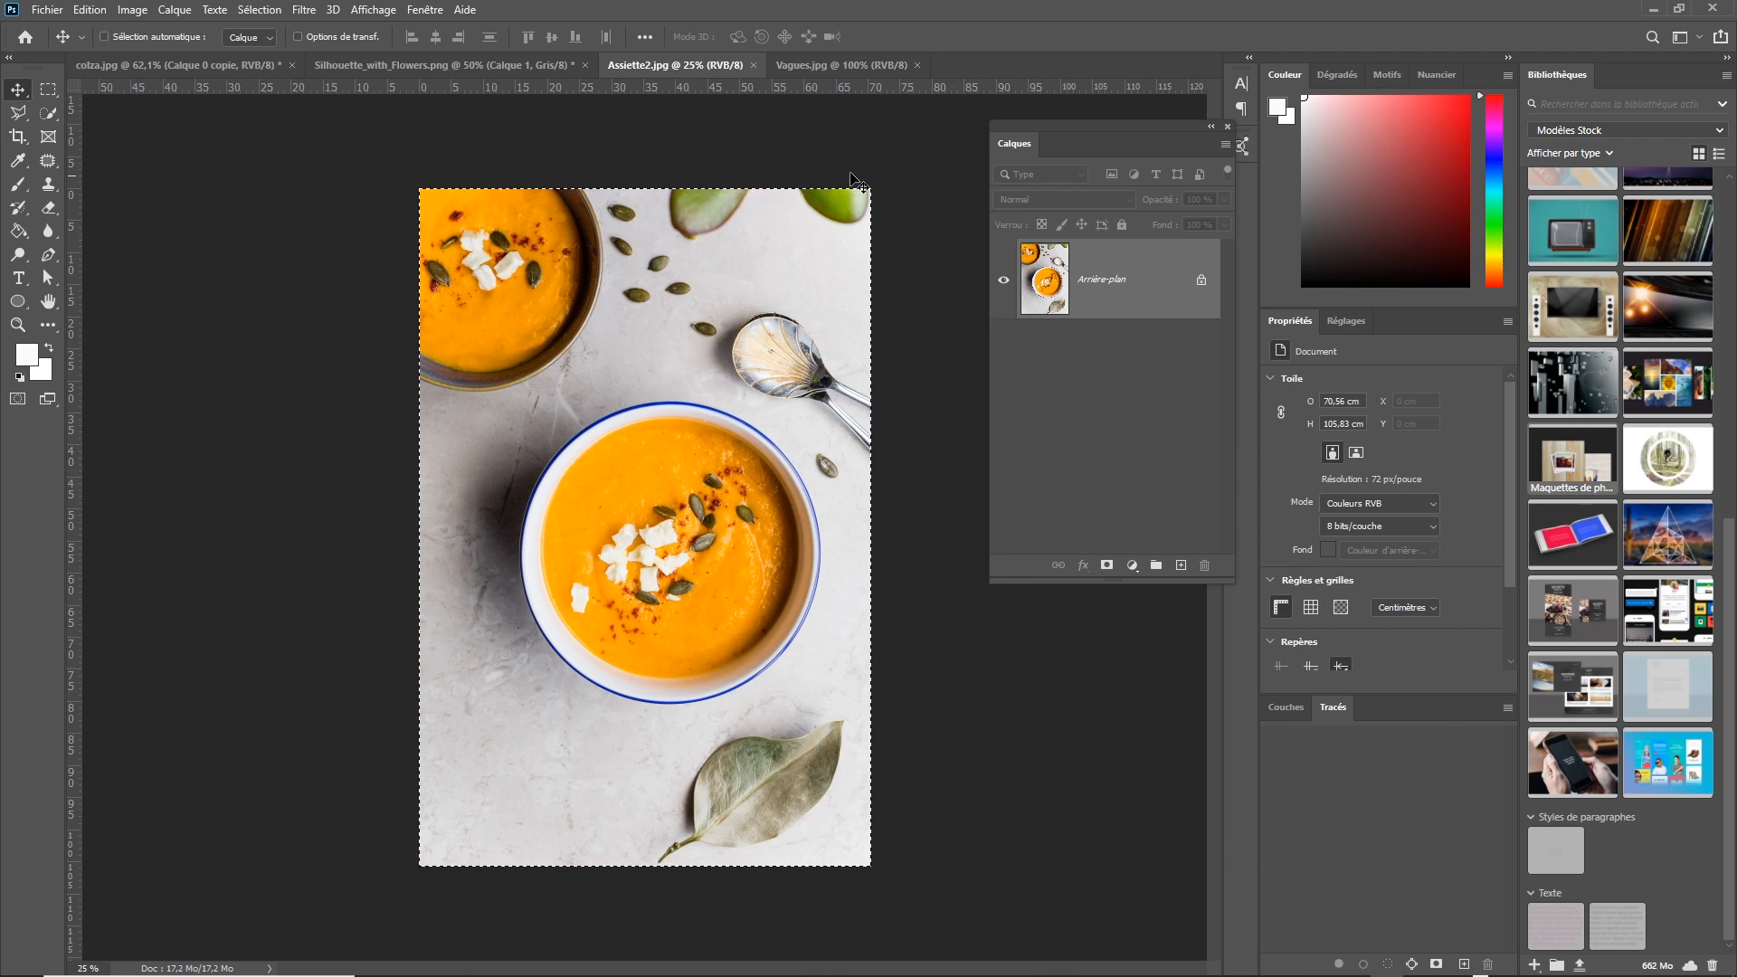
pyautogui.click(544, 64)
pyautogui.hotkey('ctrl', 'z')
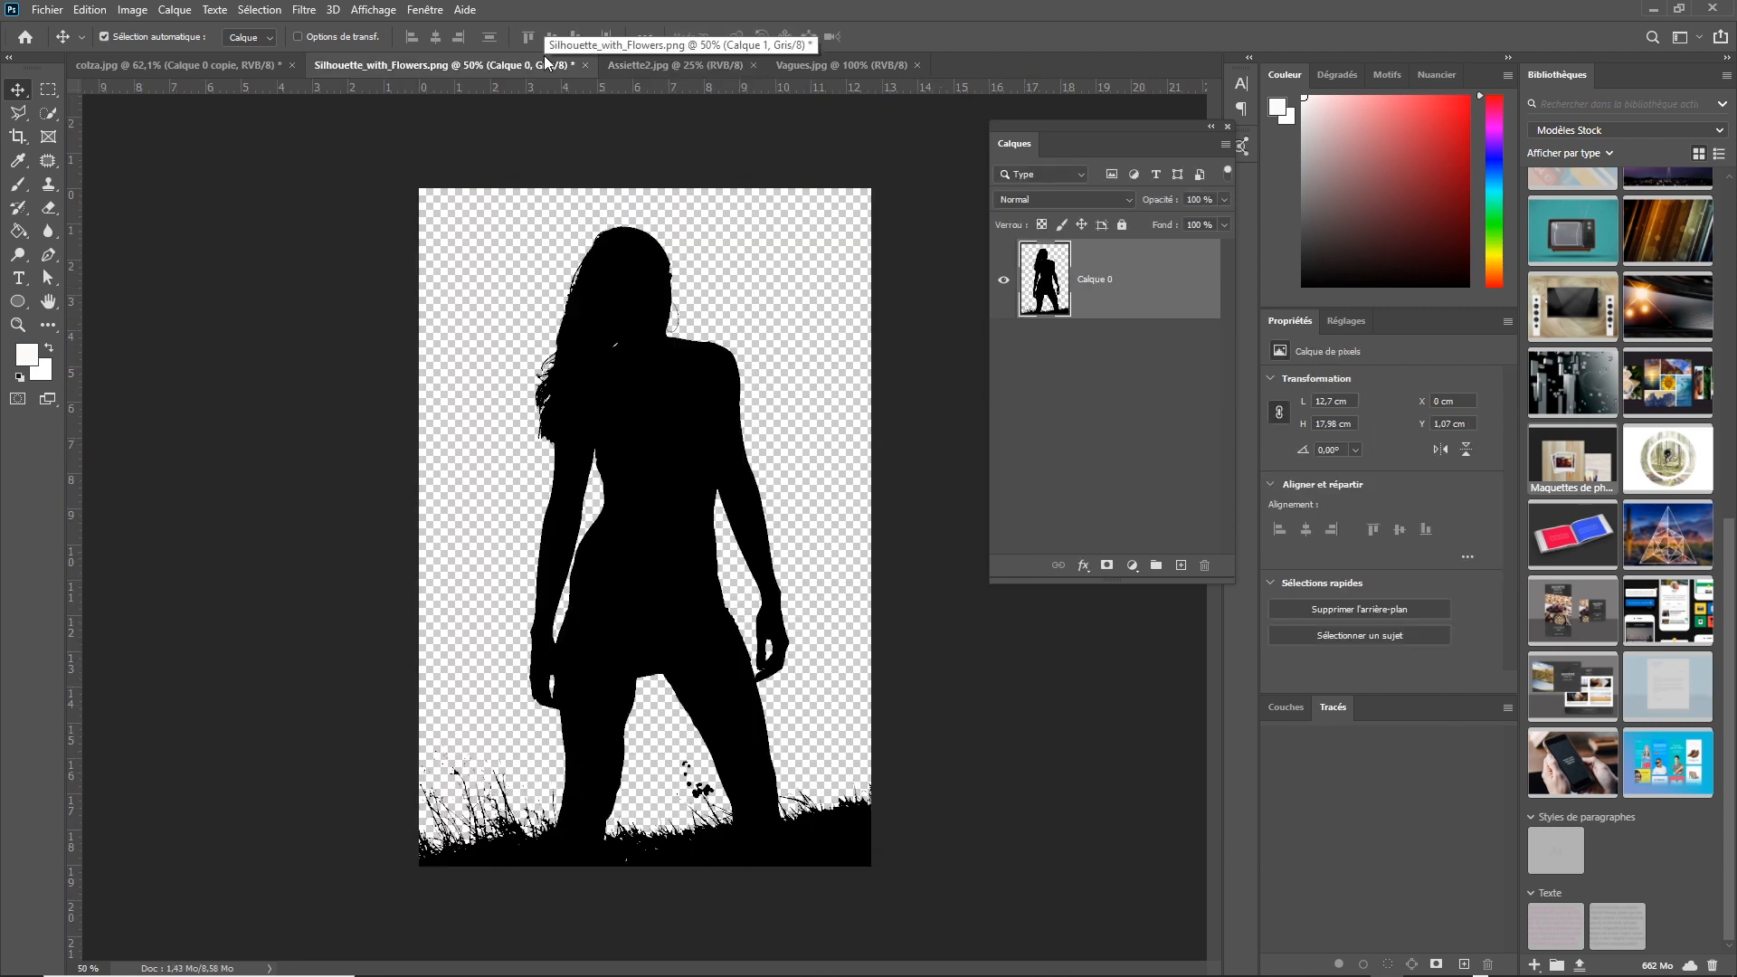
# Try pasting the wave pattern from Vagues.jpg above the silhouette layer in Silhouette_with_Flowers.png, and undo the paste.
pyautogui.click(882, 66)
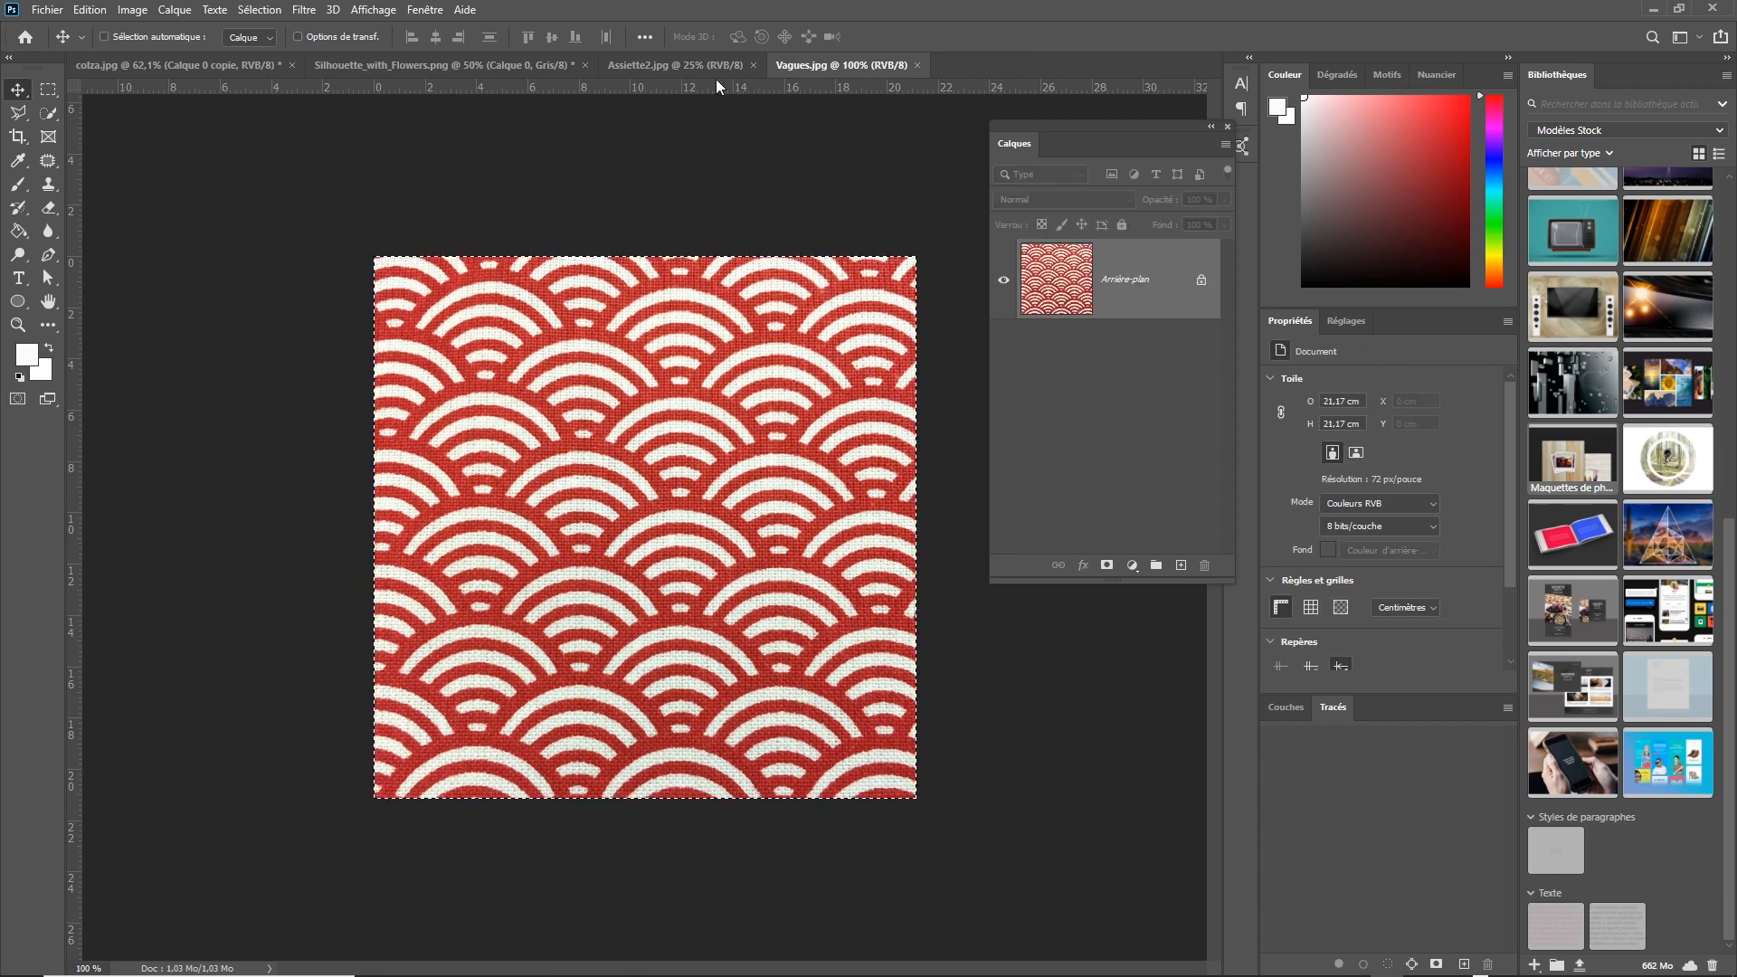
pyautogui.click(514, 67)
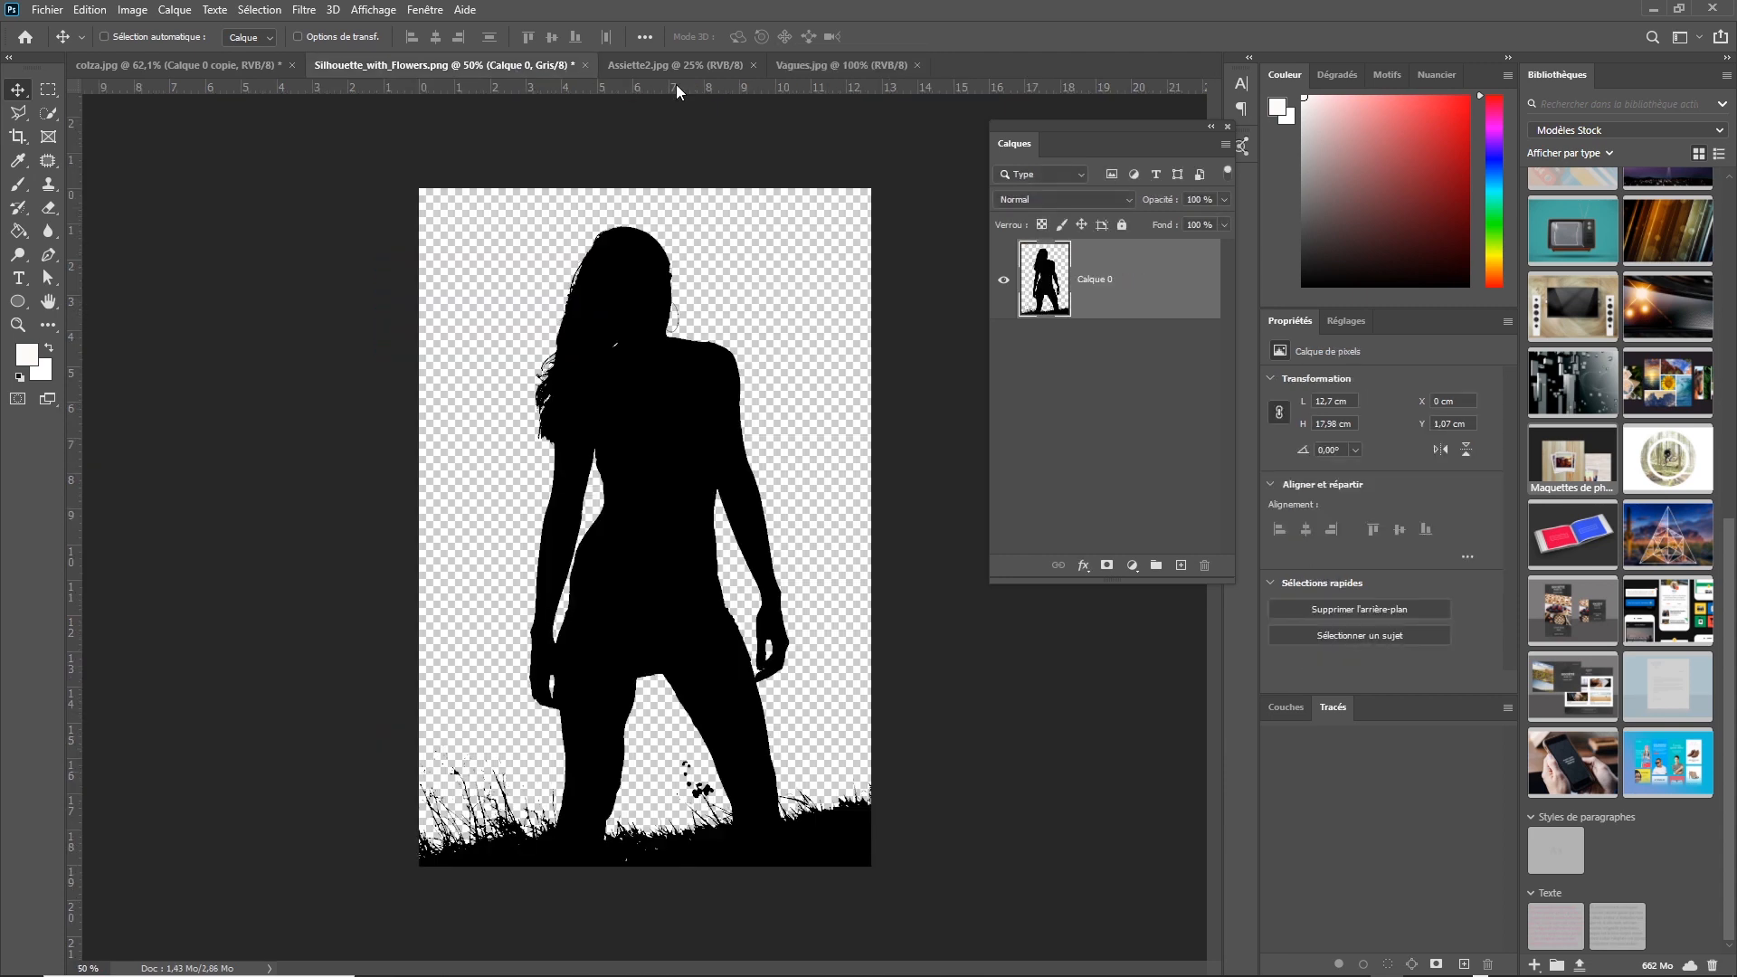
pyautogui.hotkey('ctrl', 'v')
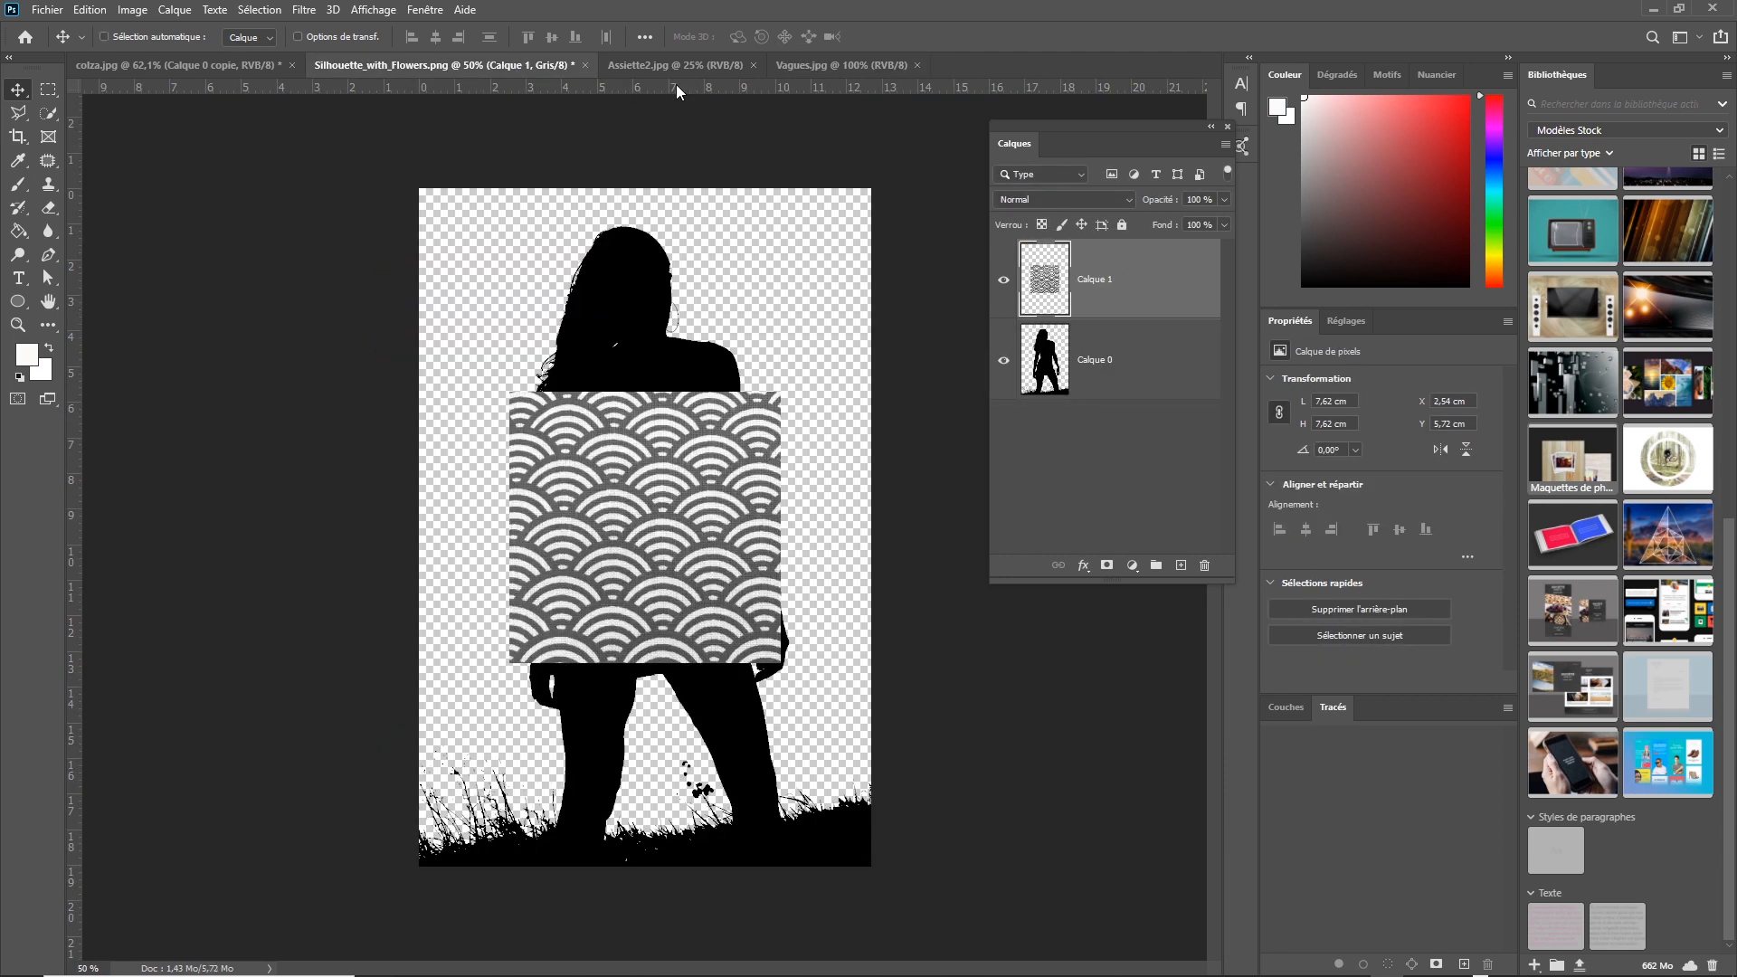
pyautogui.hotkey('ctrl', 'z')
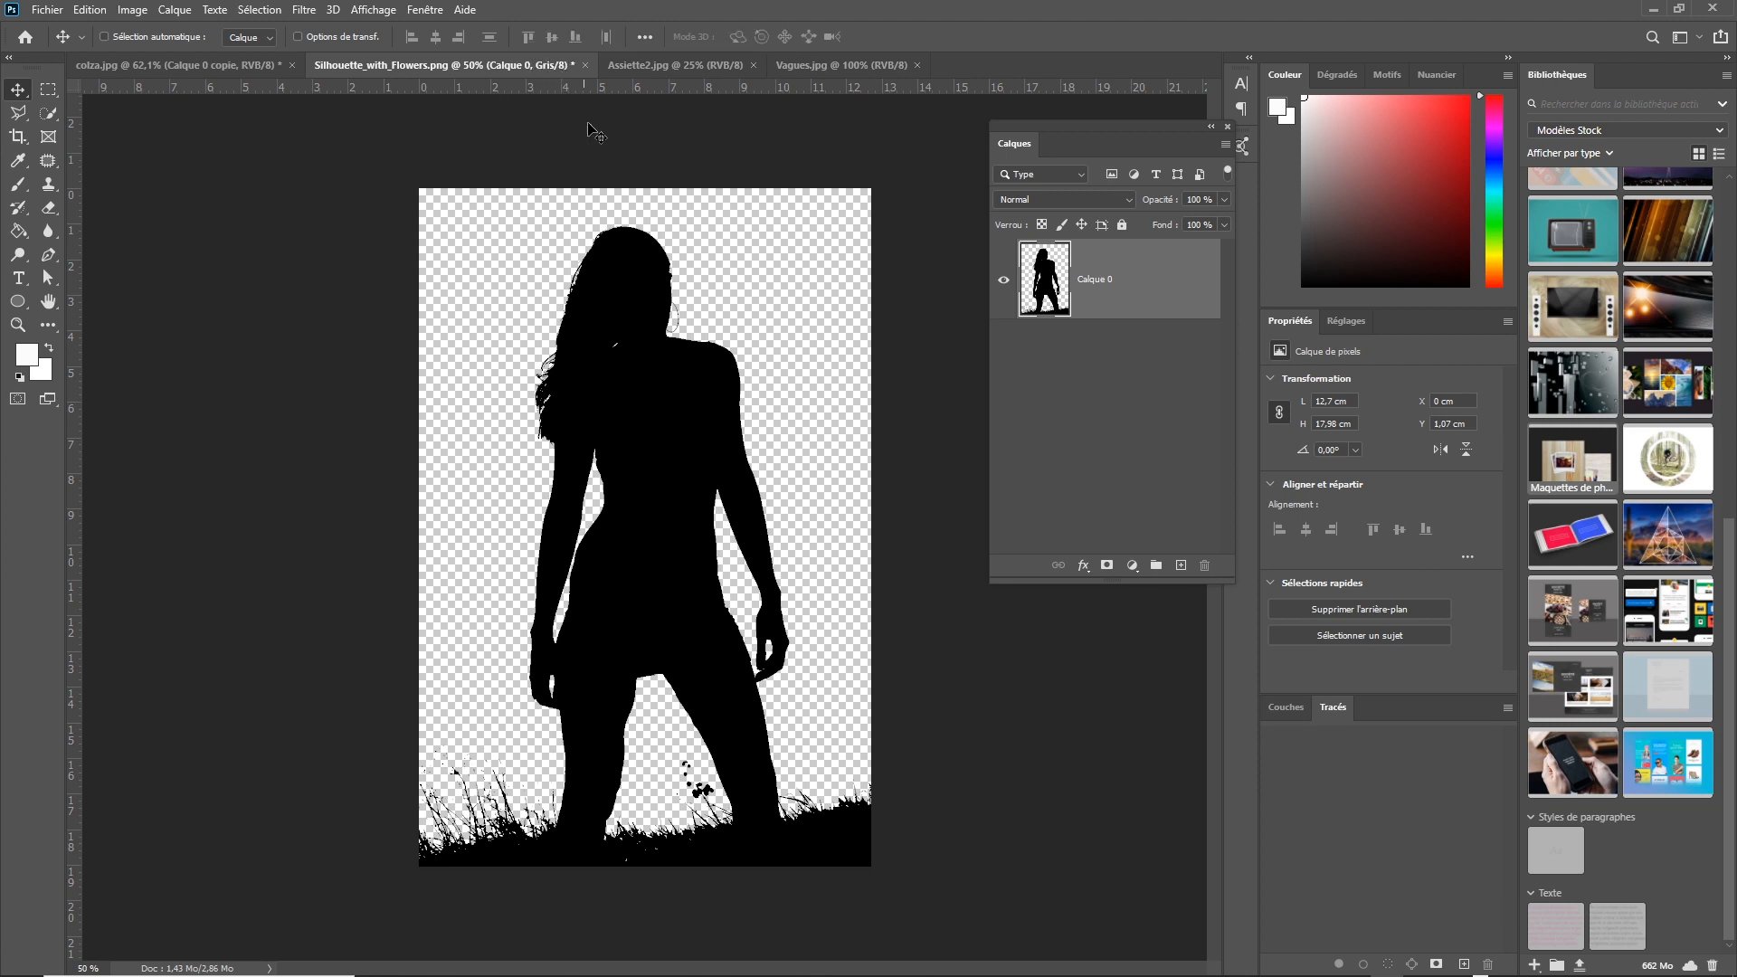
# Compare the colour modes of the Silhouette_with_Flowers.png, Assiette2.jpg and Vagues.jpg documents.
pyautogui.click(664, 65)
pyautogui.click(813, 62)
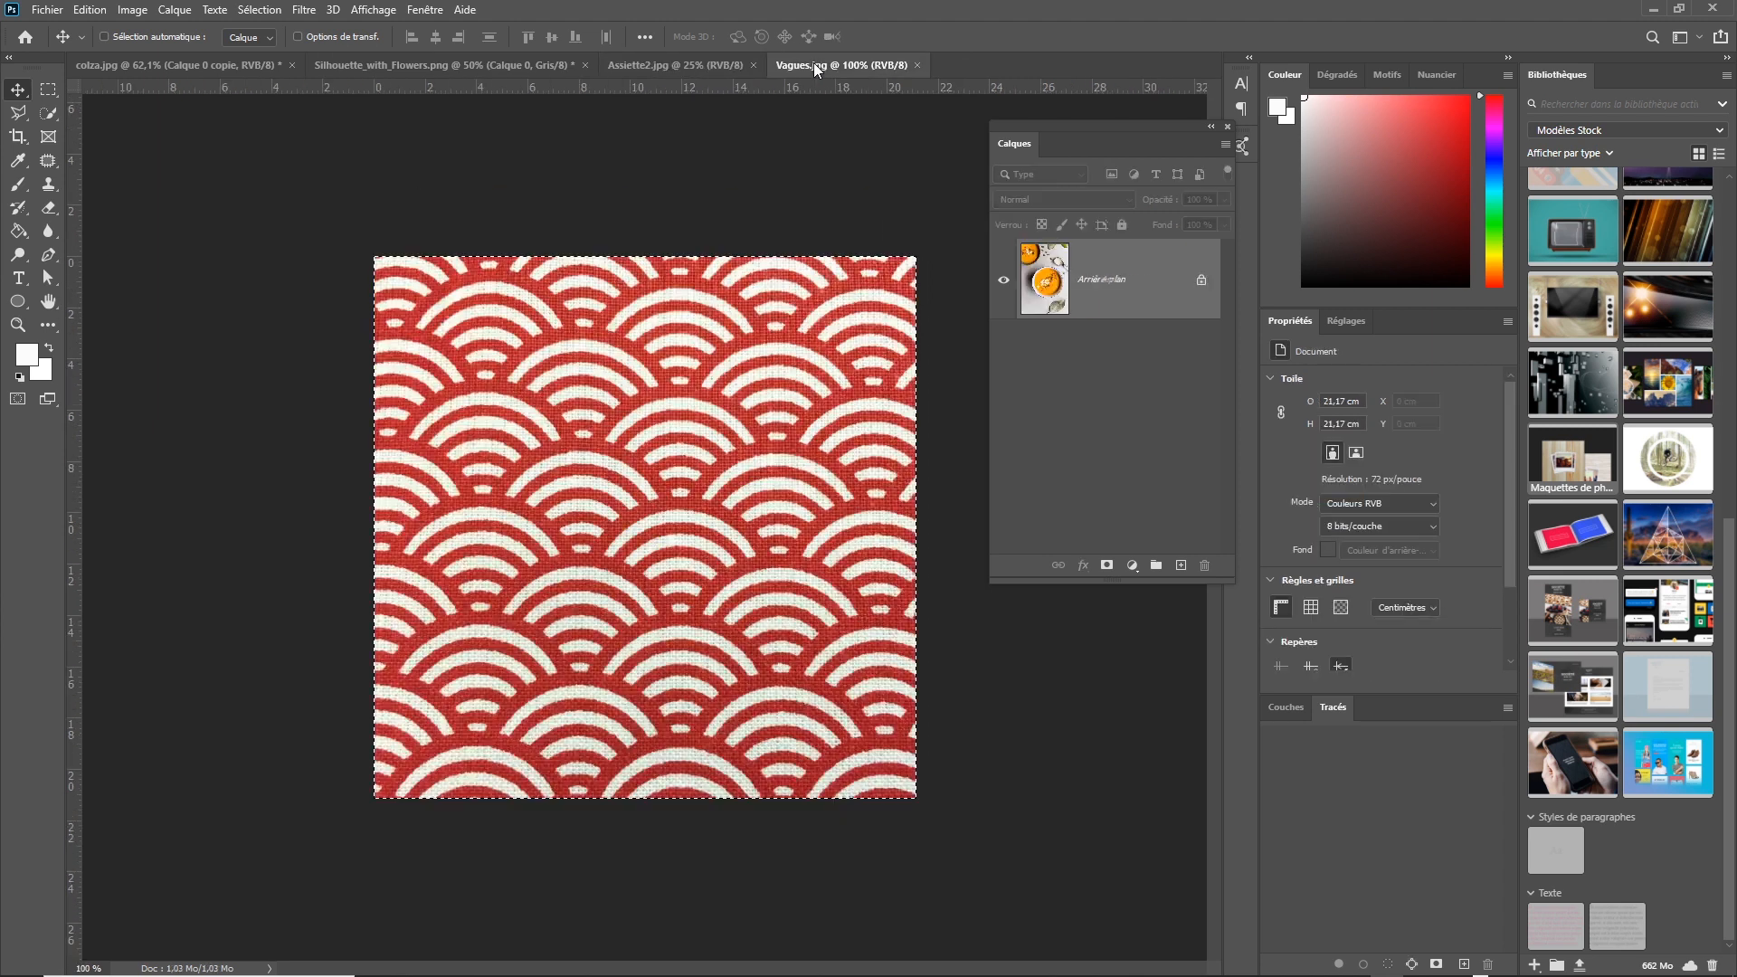
pyautogui.click(526, 66)
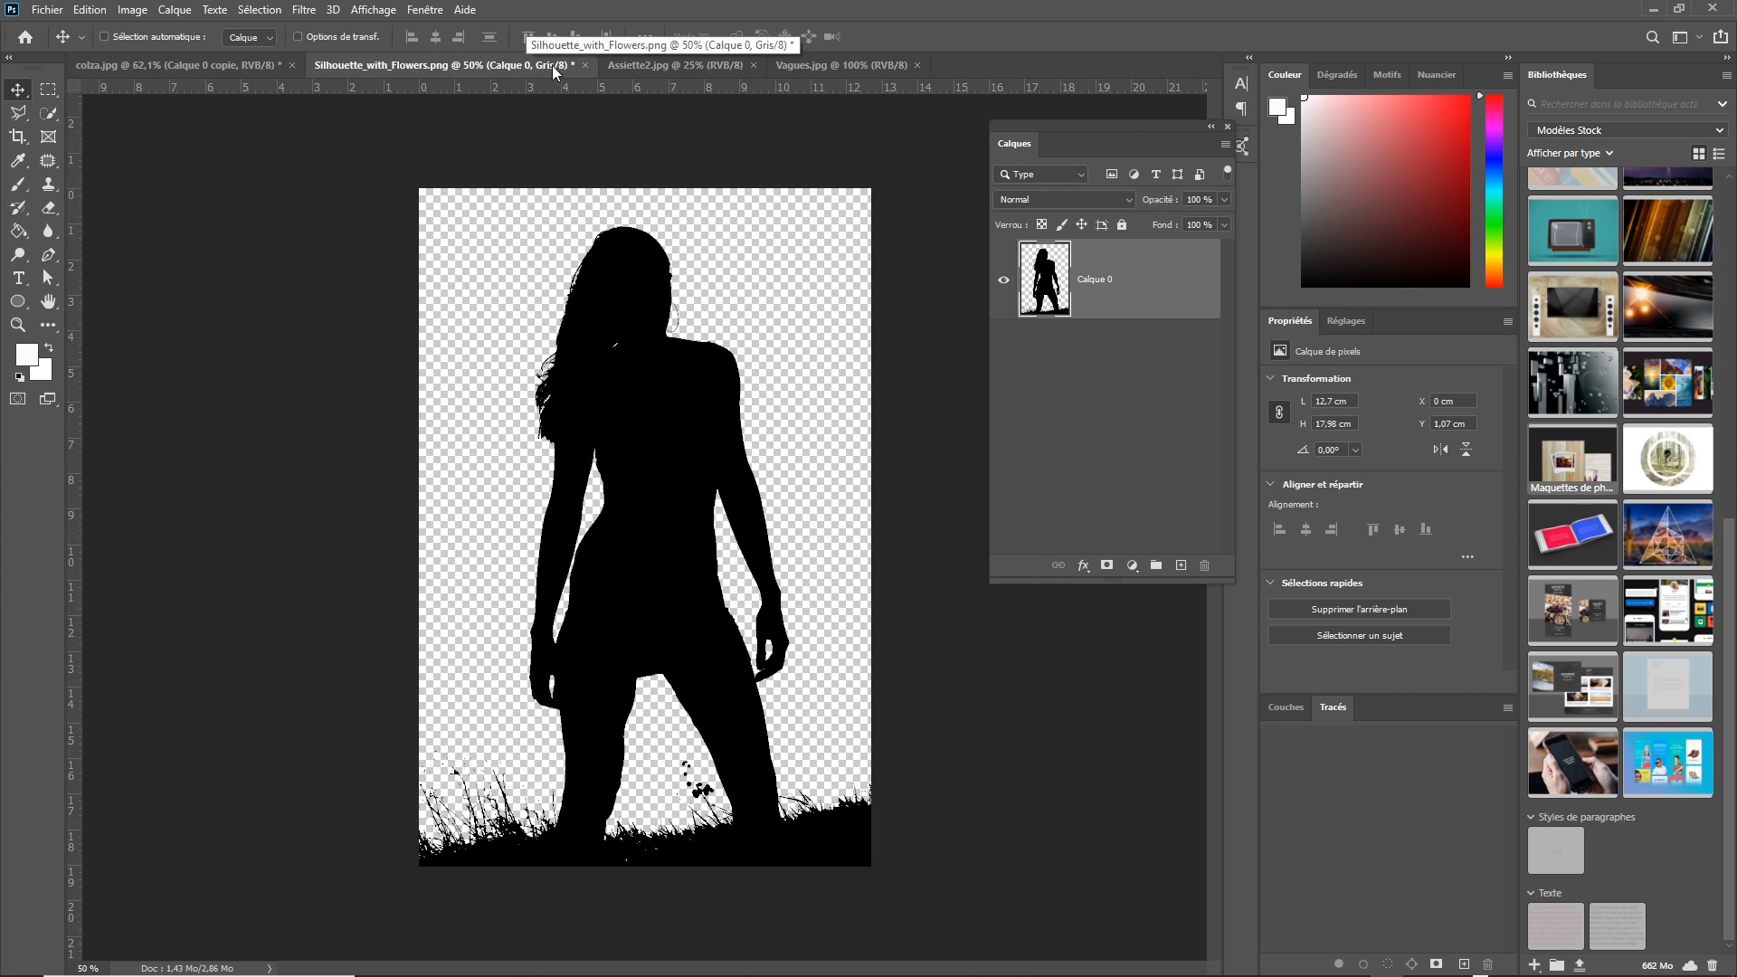
pyautogui.click(675, 66)
pyautogui.click(807, 65)
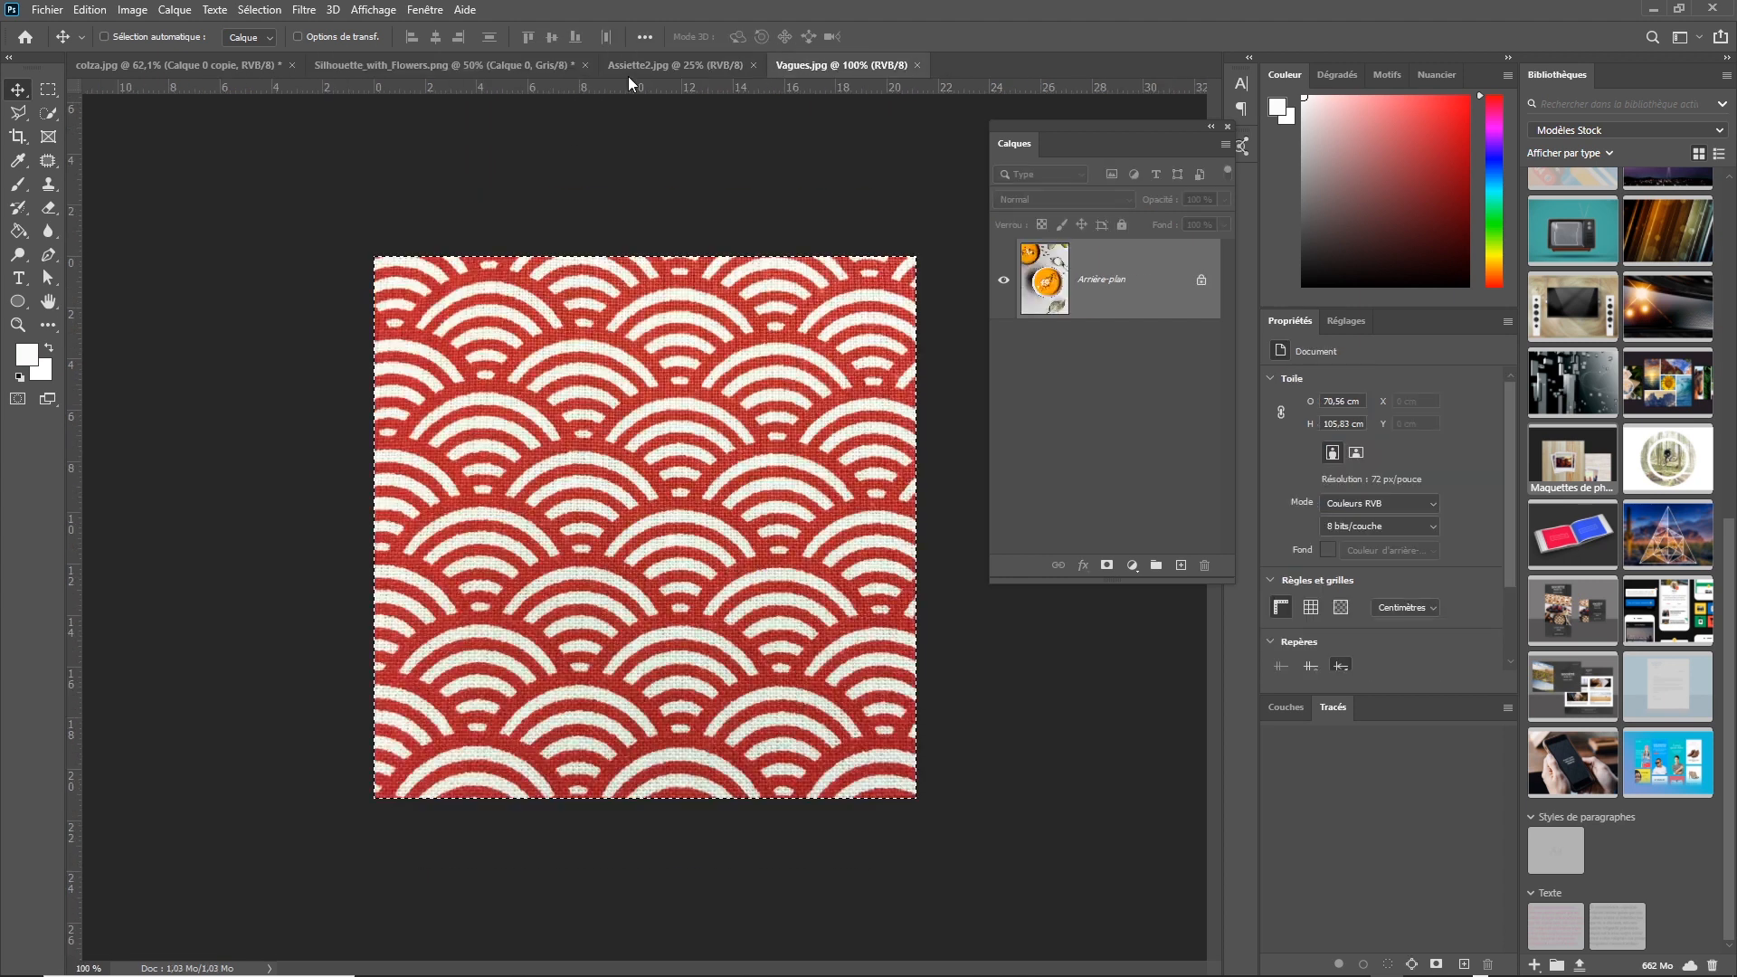
# Convert Silhouette_with_Flowers.png to the Couleurs RVB colour mode.
pyautogui.click(550, 64)
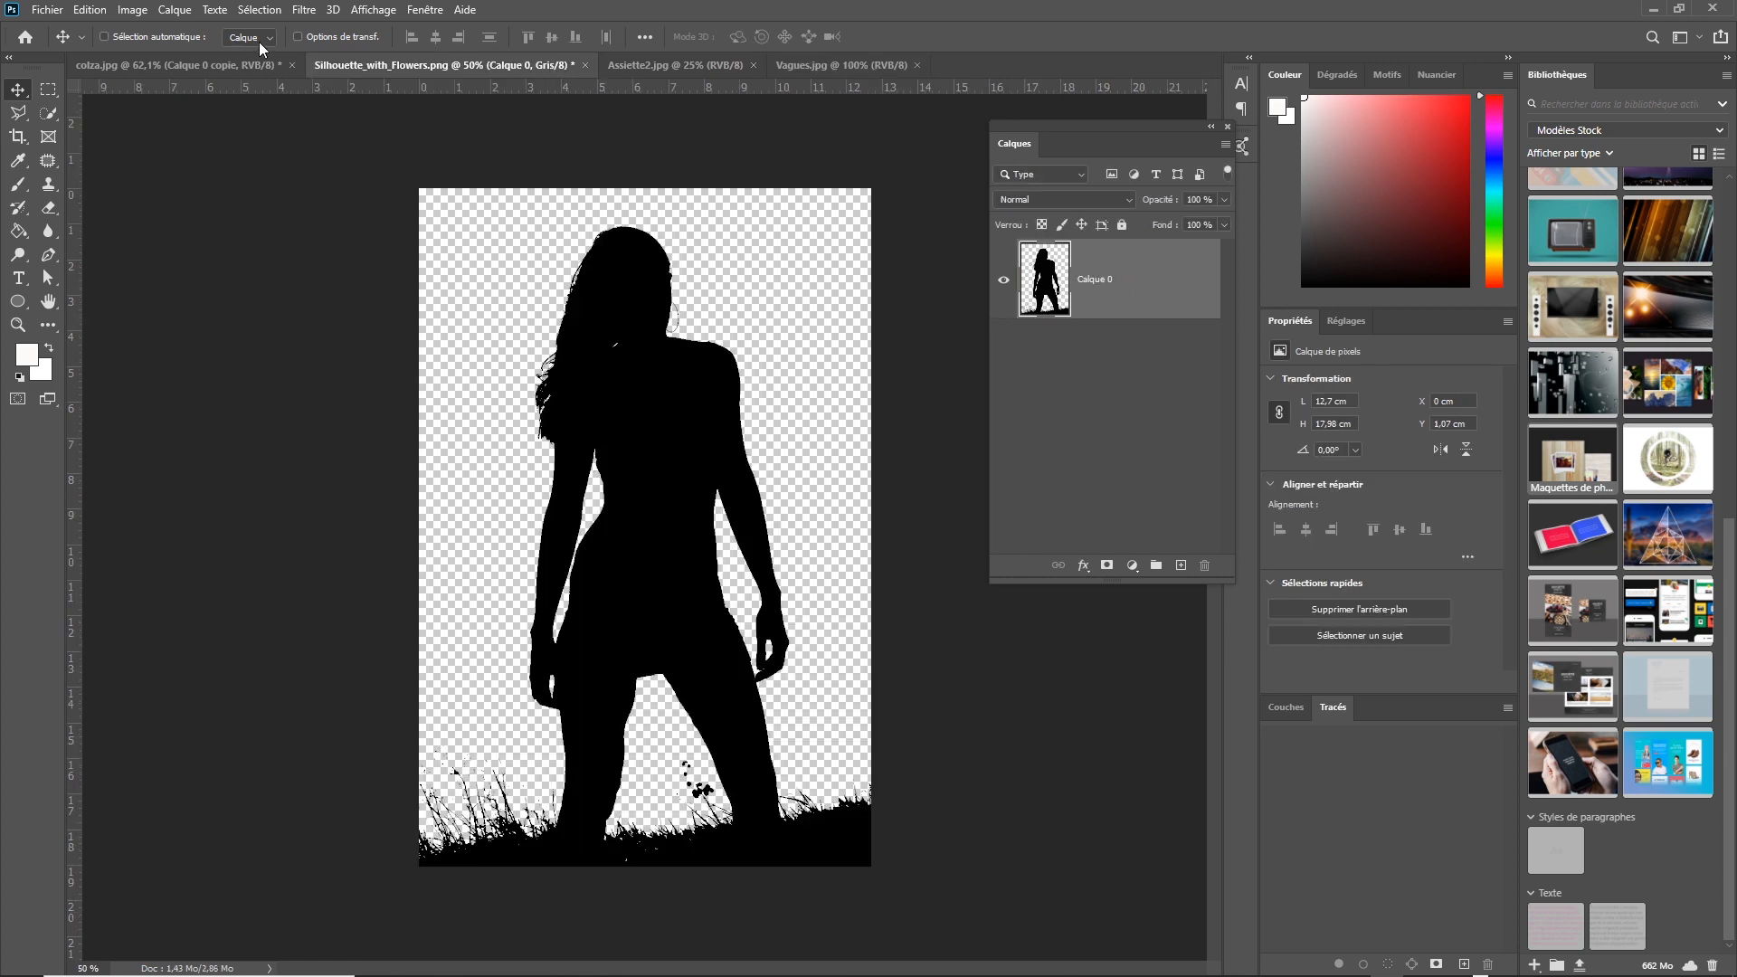
pyautogui.click(133, 10)
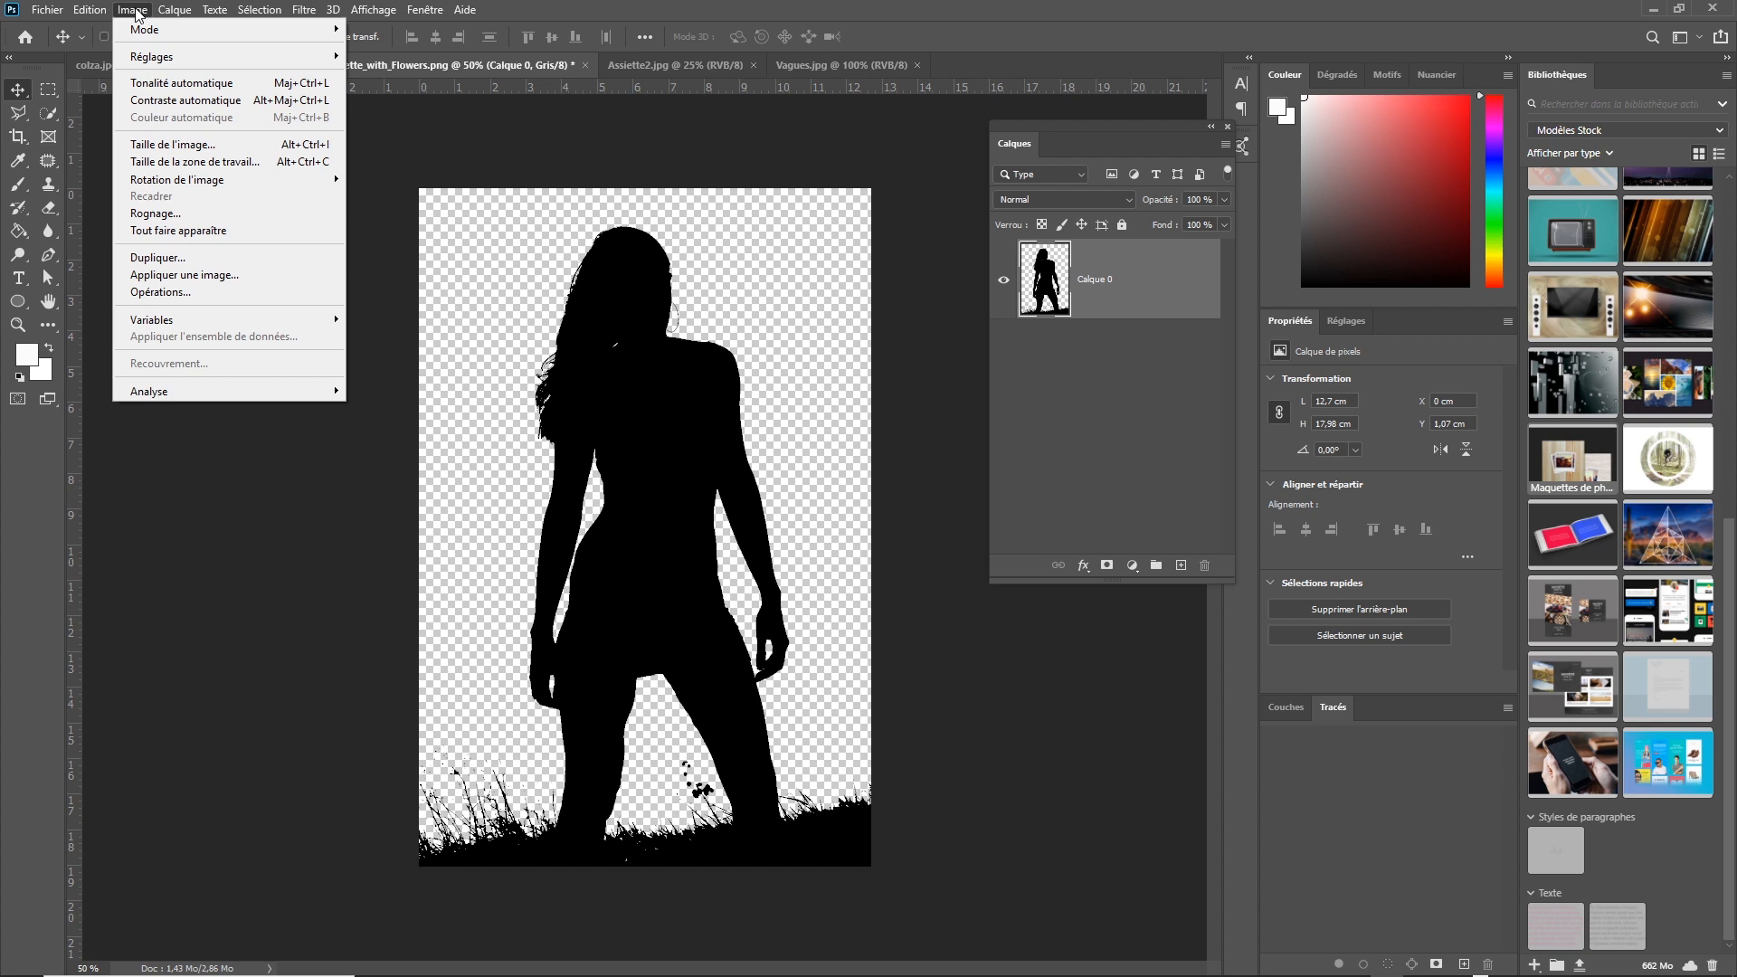
pyautogui.moveTo(142, 32)
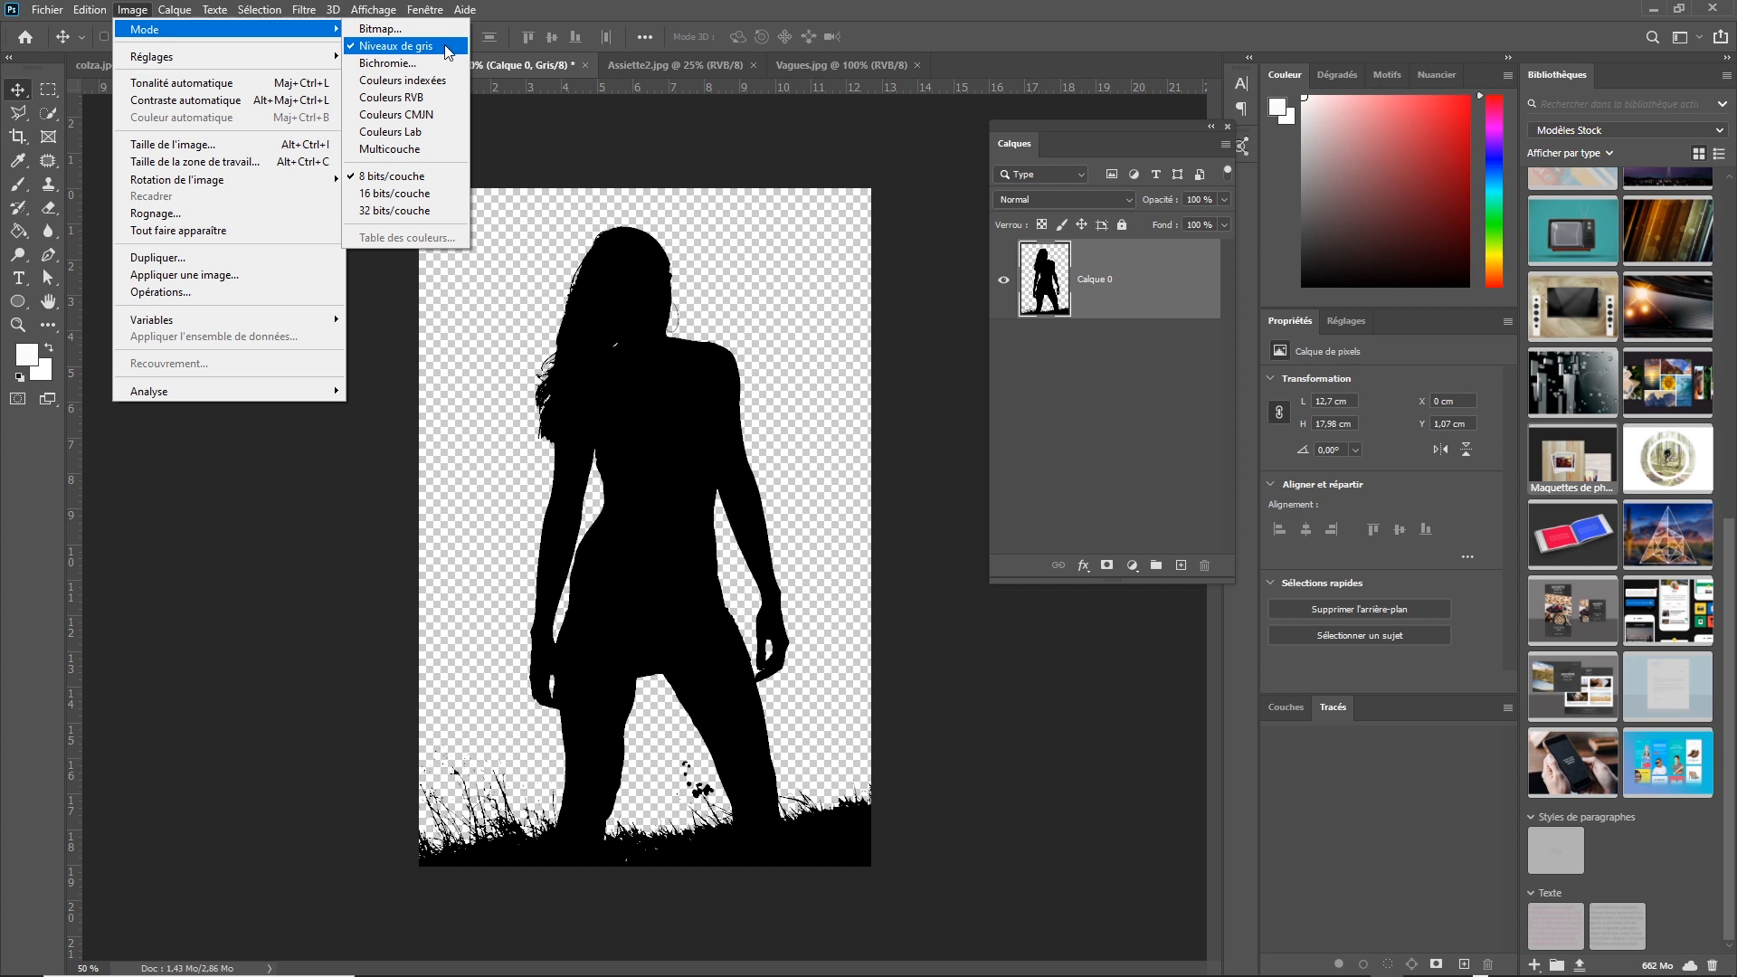
pyautogui.click(443, 98)
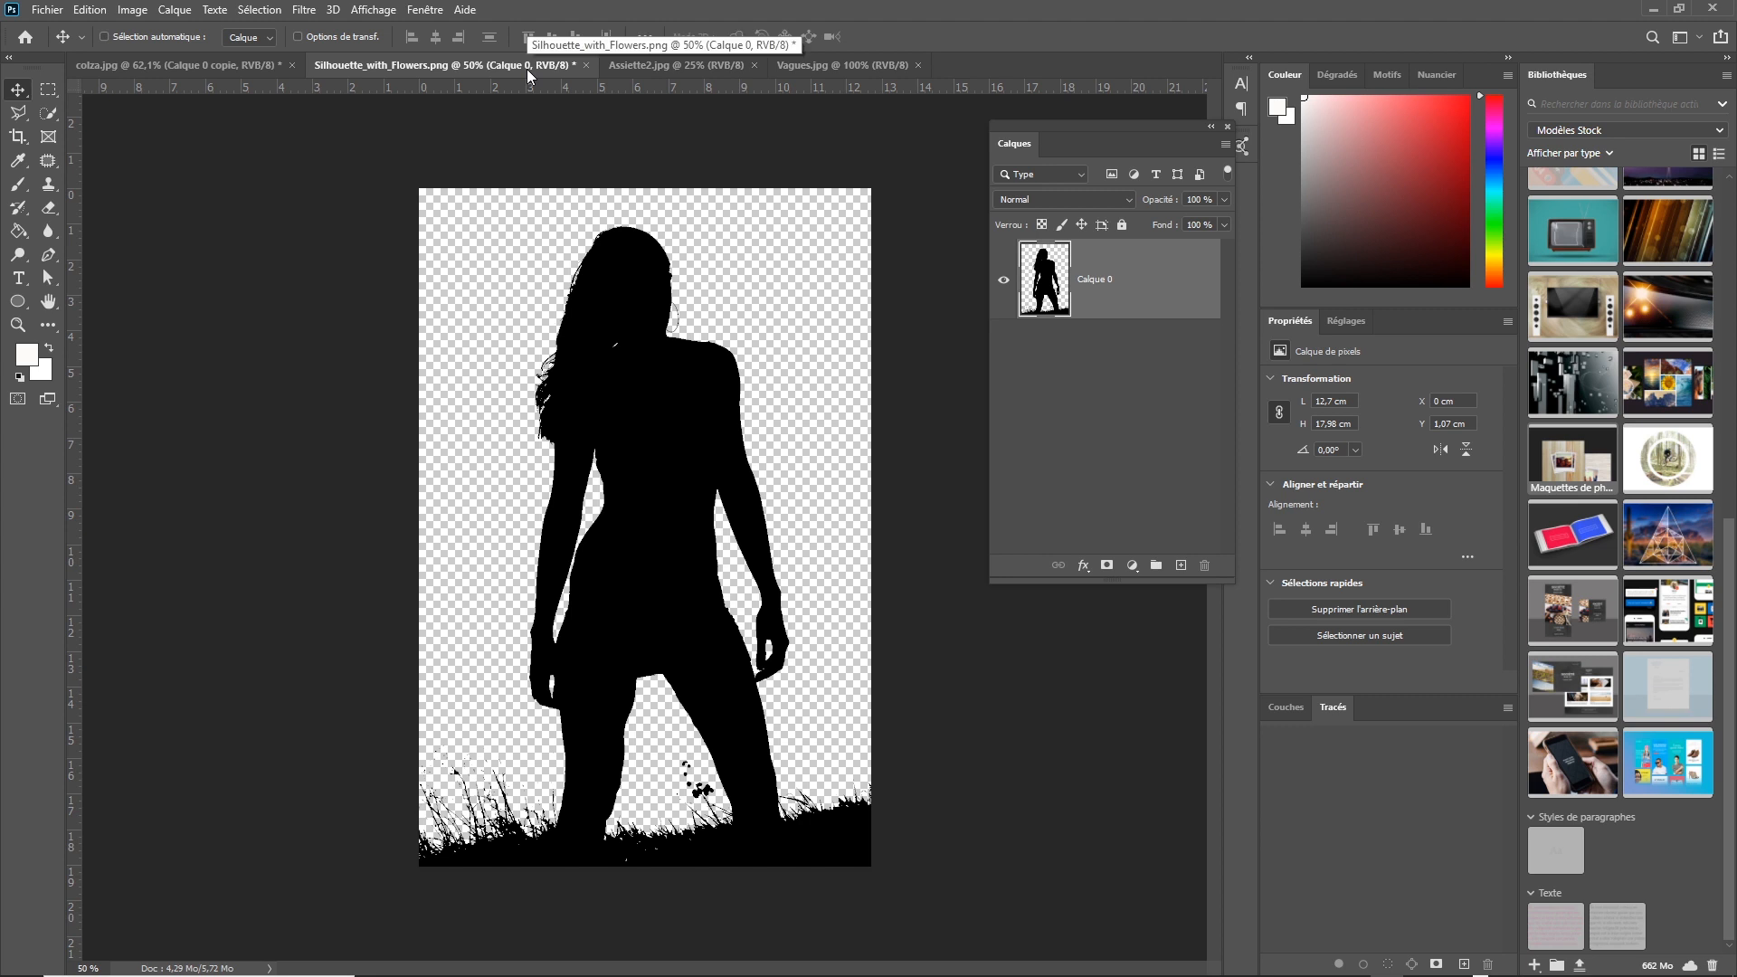
# Copy the selected Assiette2.jpg image and paste it above the silhouette layer in Silhouette_with_Flowers.png.
pyautogui.click(840, 65)
pyautogui.click(709, 68)
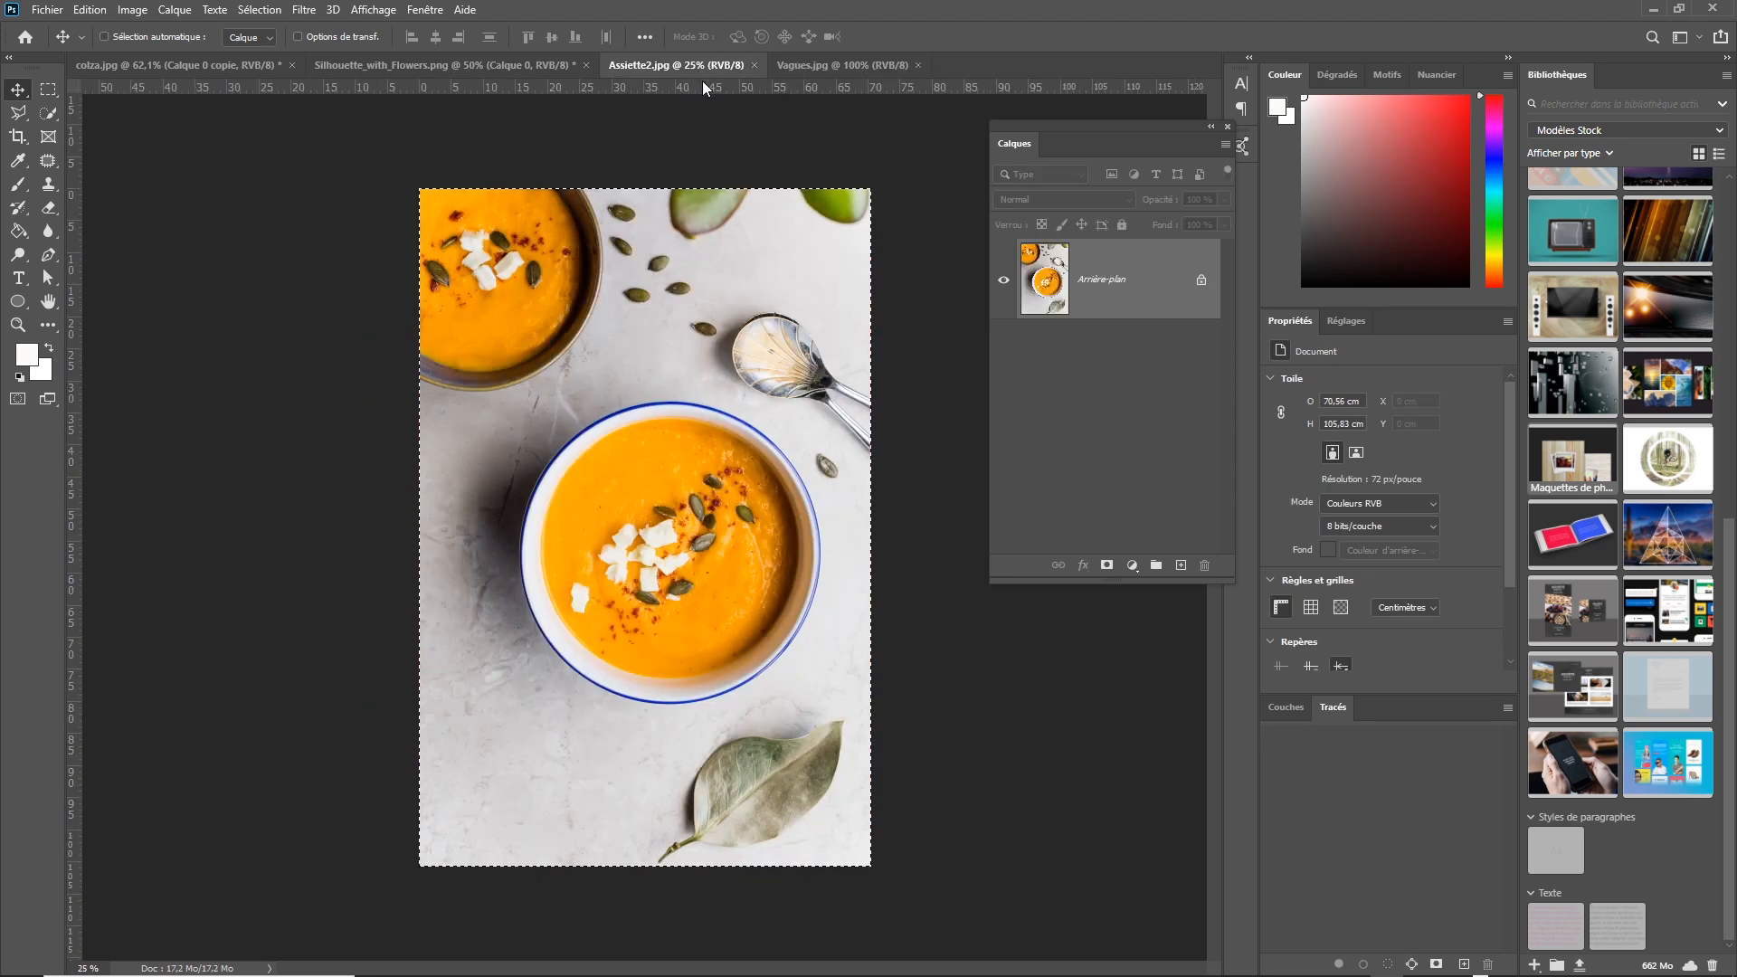
pyautogui.press('ctrl')
pyautogui.click(552, 65)
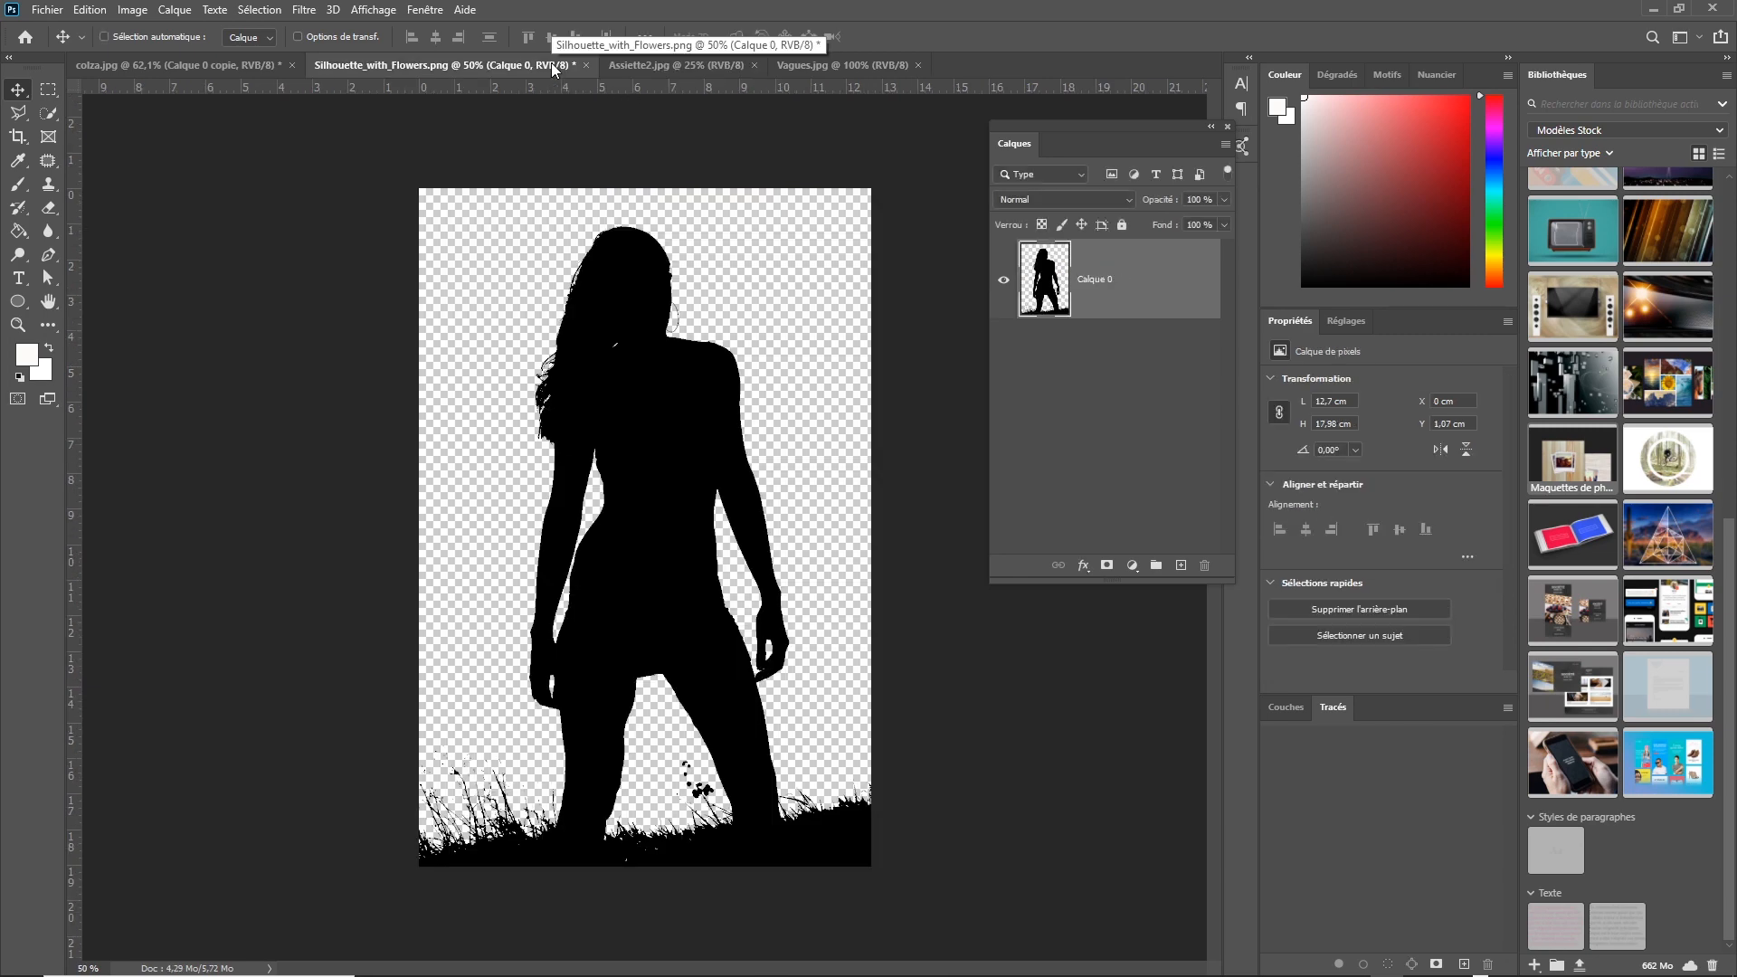
pyautogui.click(89, 9)
pyautogui.click(151, 174)
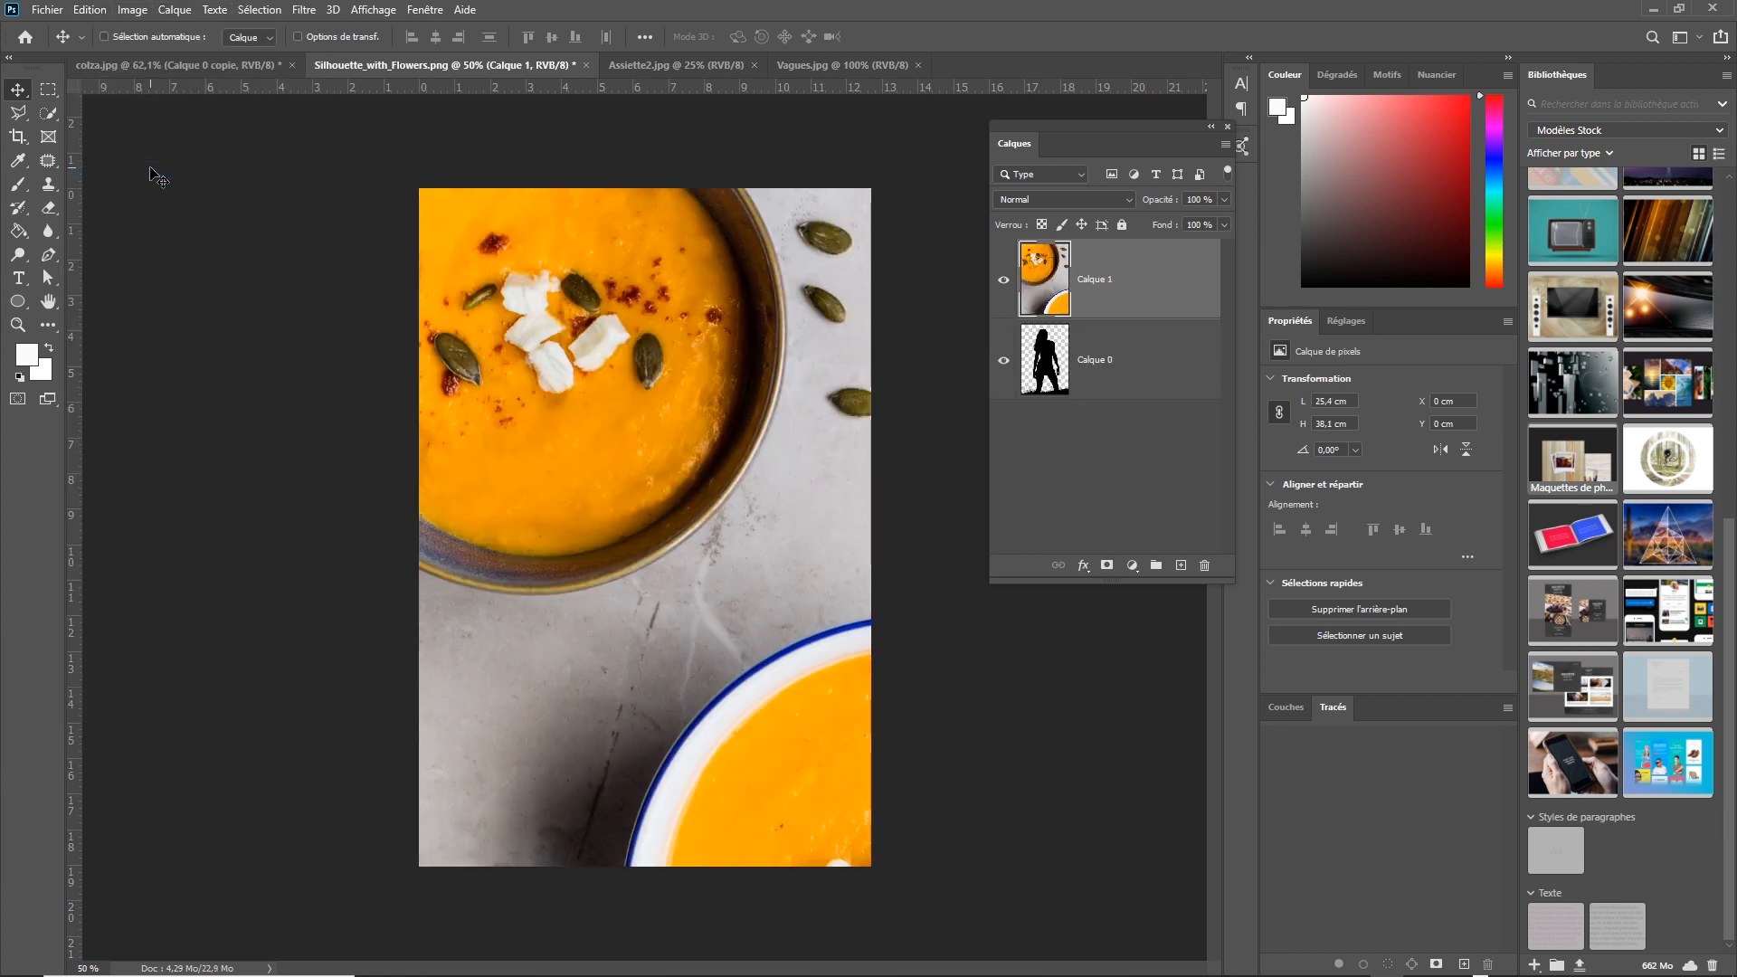
# Check the stacking of the plate image and silhouette layers by hiding, showing and selecting each one.
pyautogui.click(1003, 362)
pyautogui.click(1004, 362)
pyautogui.click(1004, 280)
pyautogui.click(1004, 281)
pyautogui.click(1056, 366)
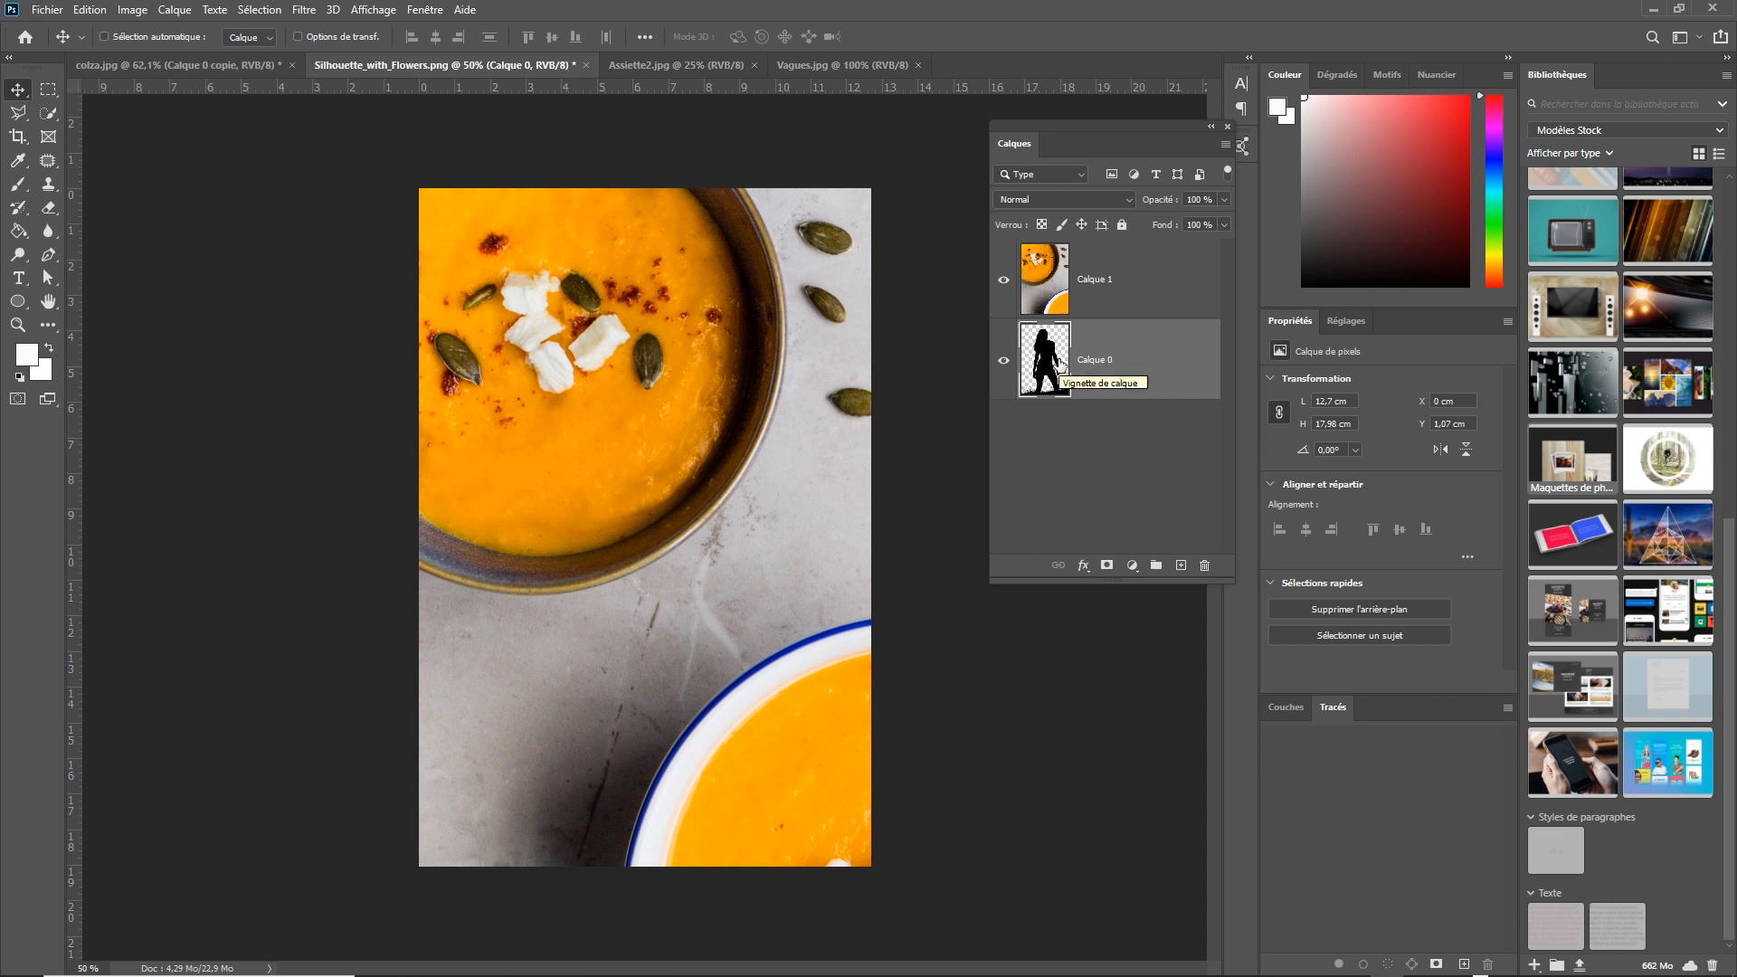
pyautogui.click(1059, 290)
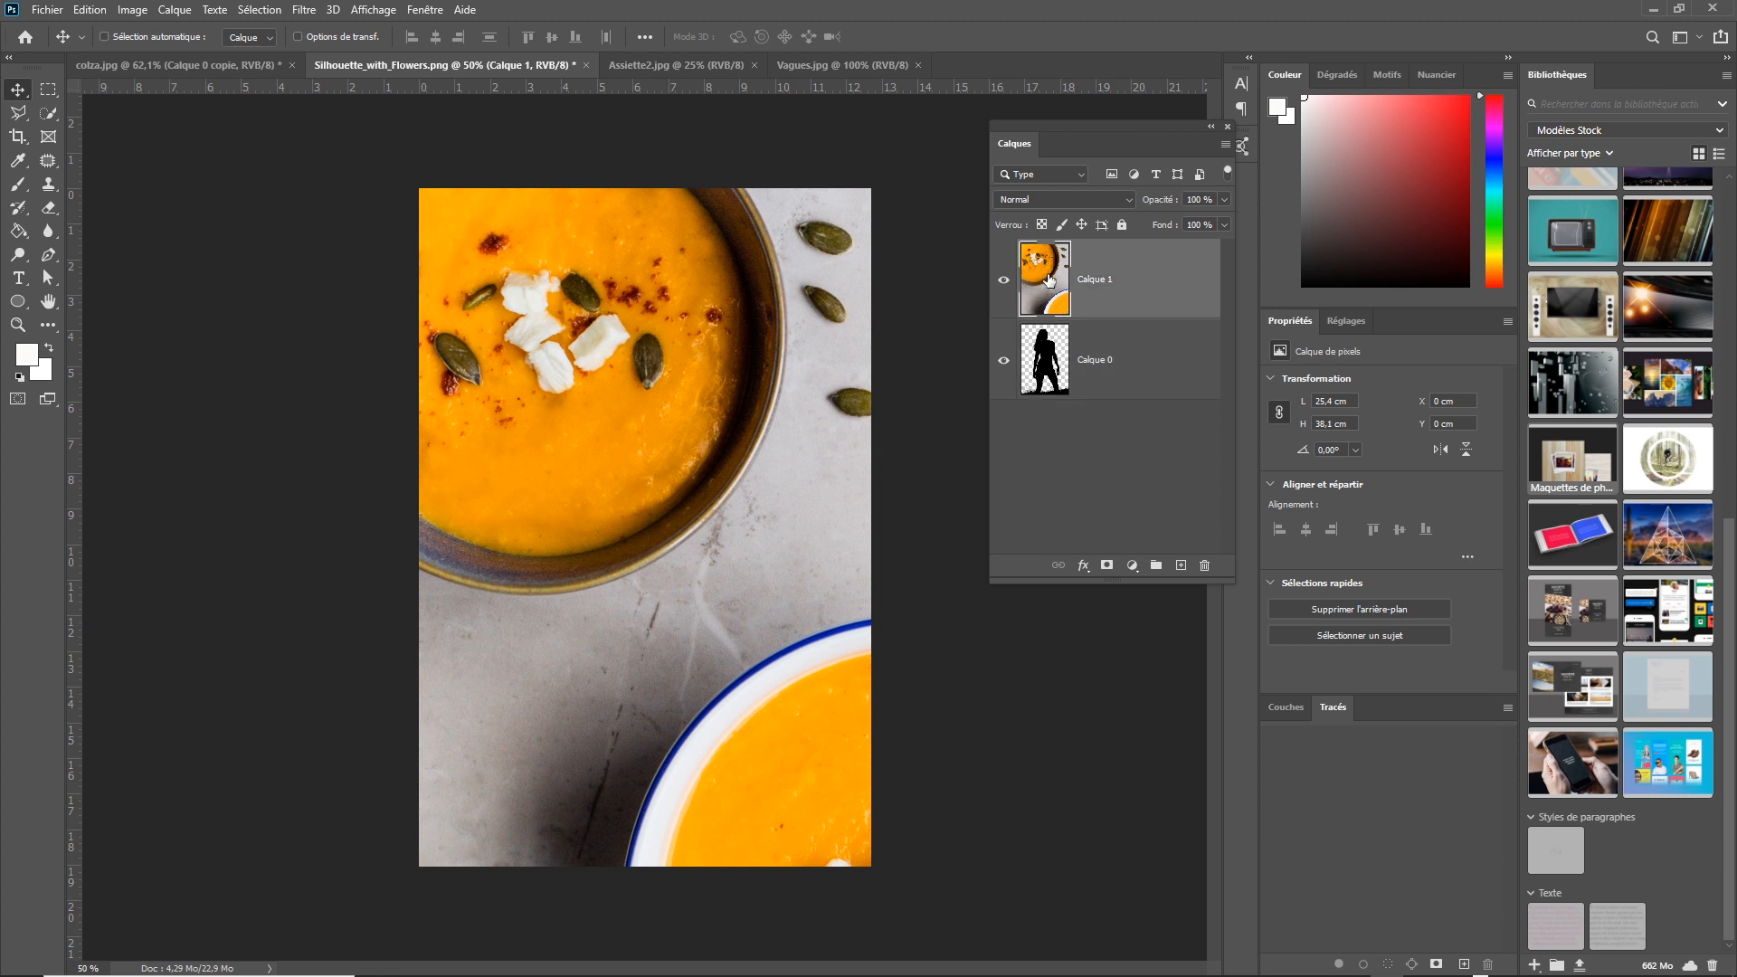
pyautogui.moveTo(1050, 281); pyautogui.dragTo(1047, 398)
# Create a clipping mask from the plate image layer, Calque 1, on the silhouette layer below.
pyautogui.click(1074, 288)
pyautogui.click(1225, 145)
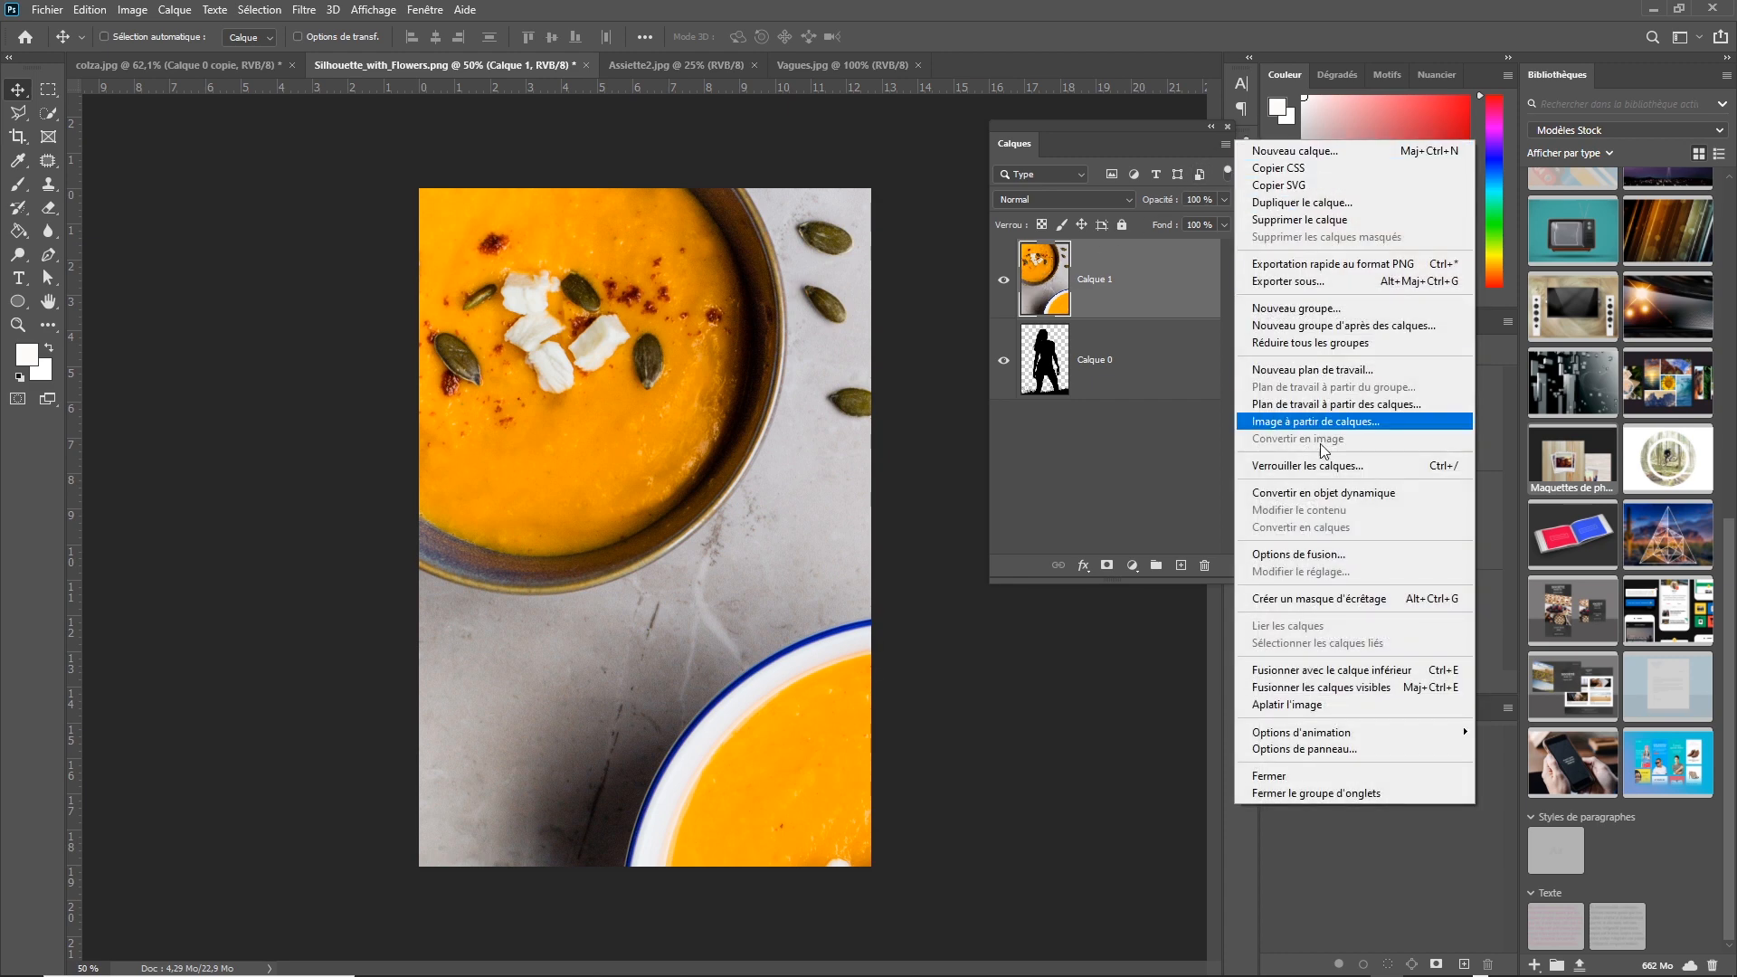
pyautogui.click(1347, 601)
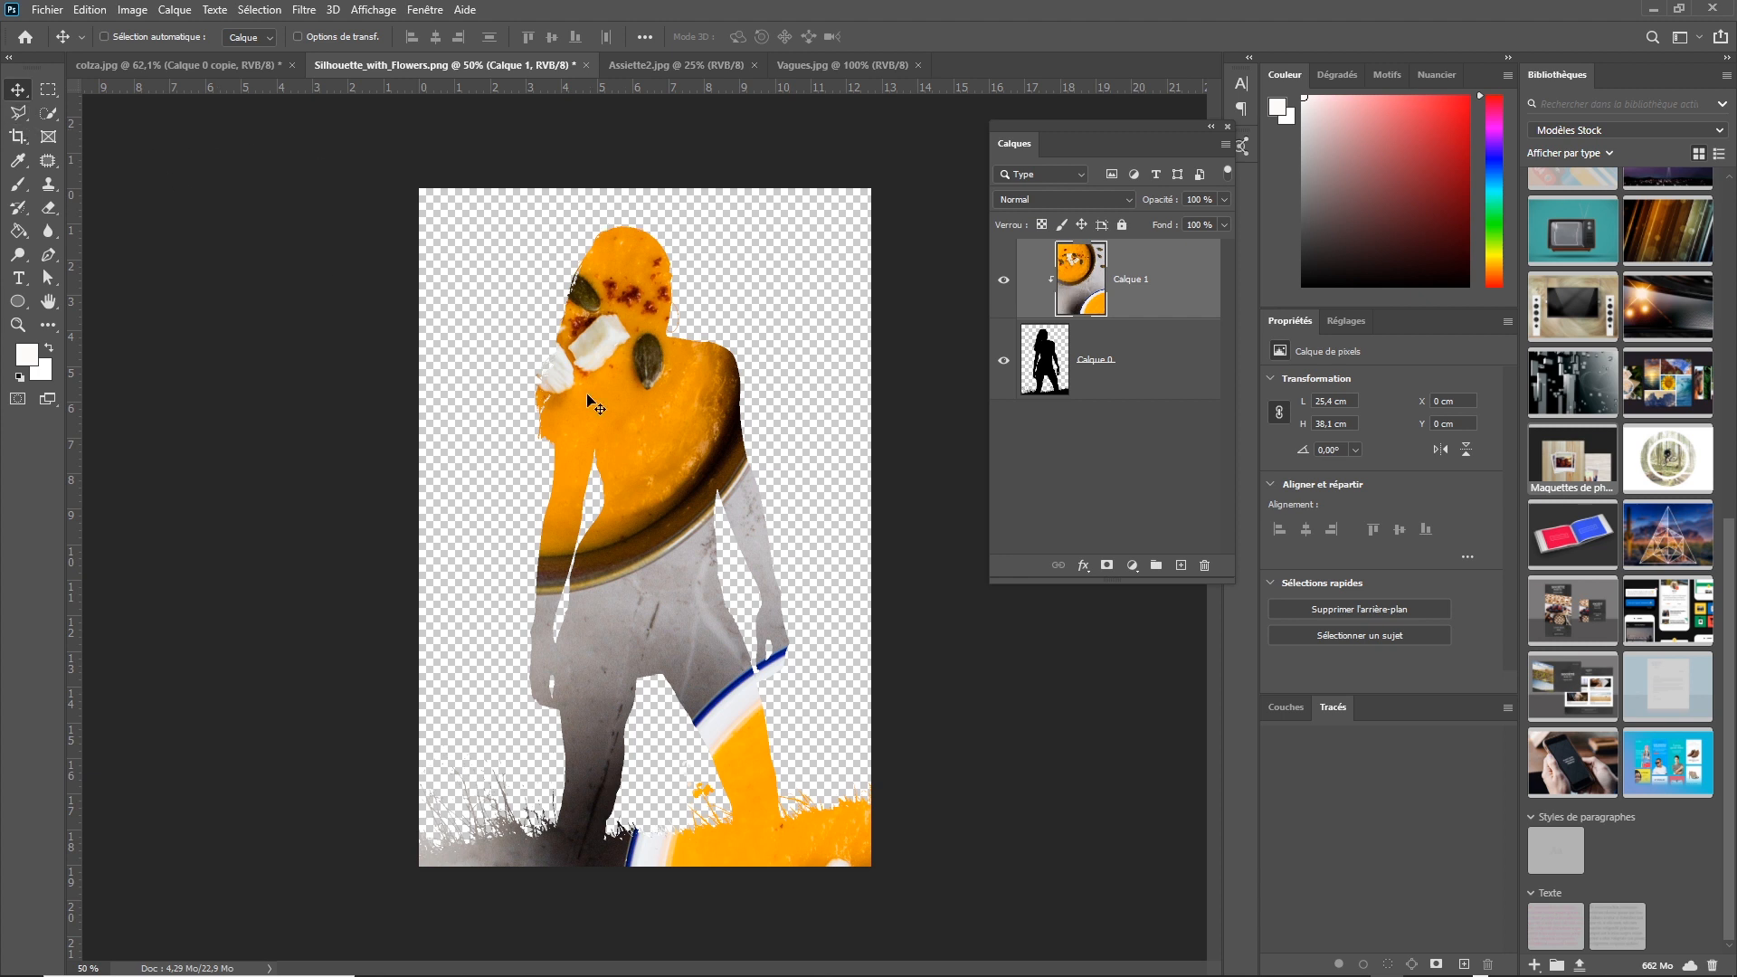
# Try moving the clipped plate image and the silhouette layer separately, and reselect the plate image layer.
pyautogui.moveTo(659, 409)
pyautogui.mouseDown()
pyautogui.moveTo(657, 393)
pyautogui.moveTo(658, 426)
pyautogui.moveTo(658, 391)
pyautogui.moveTo(660, 422)
pyautogui.mouseUp()
pyautogui.click(1049, 351)
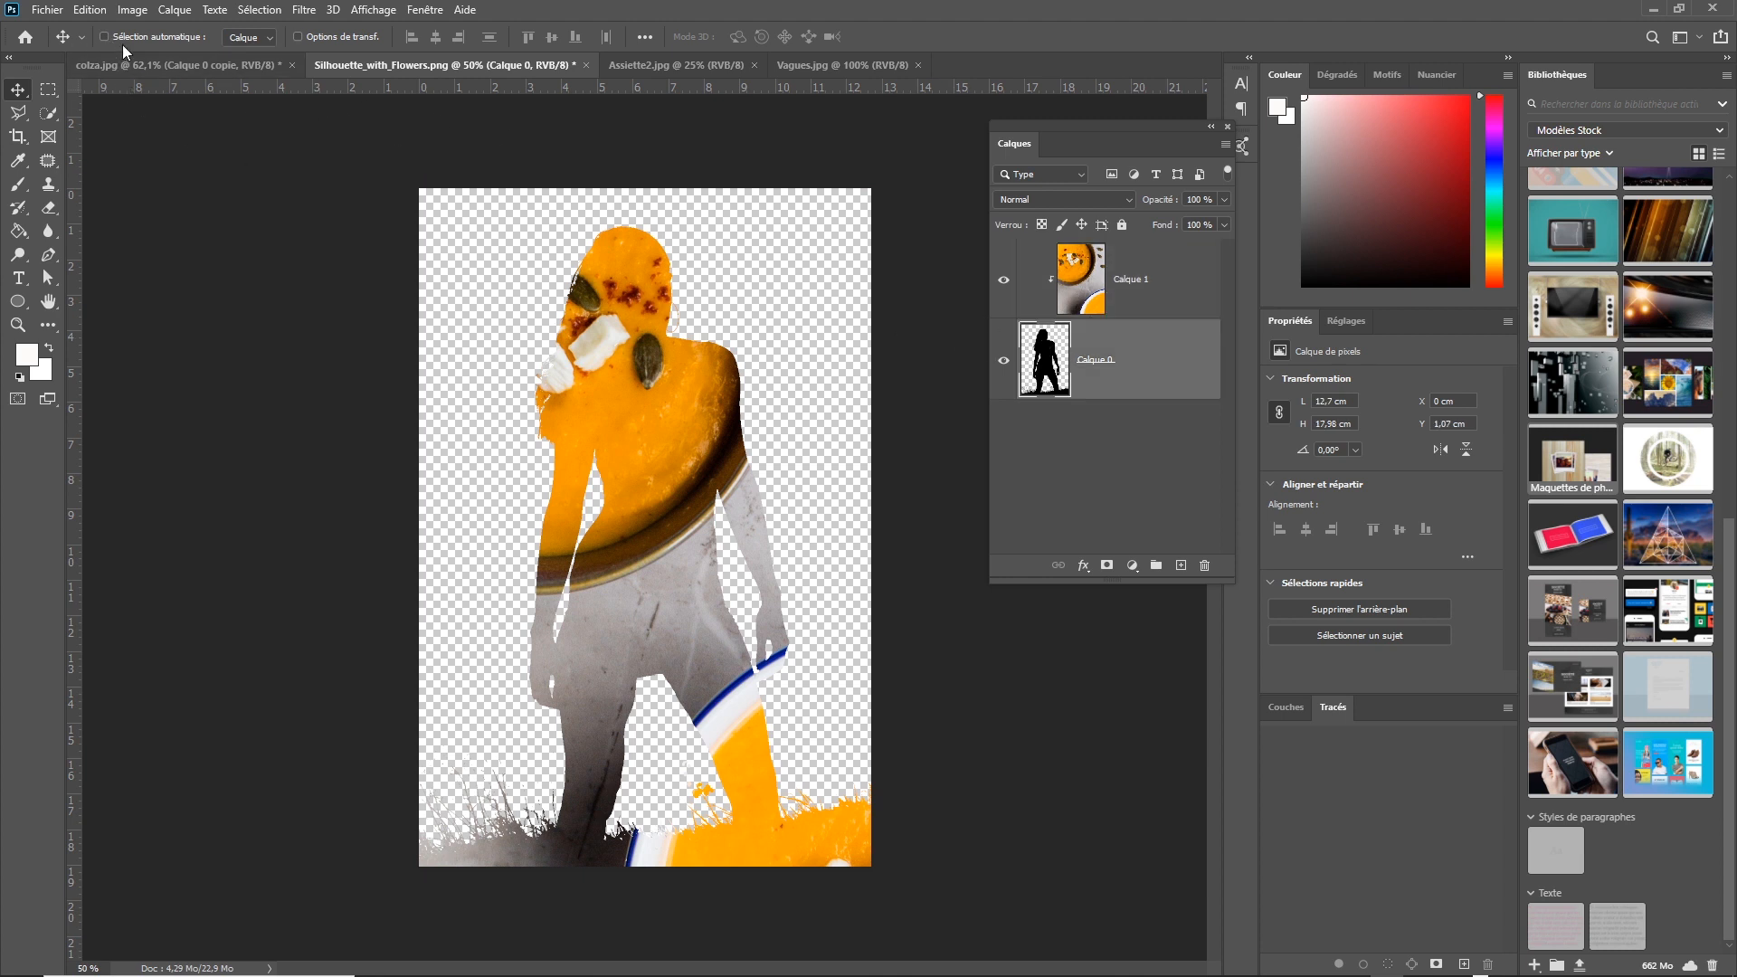
pyautogui.moveTo(622, 396)
pyautogui.mouseDown()
pyautogui.moveTo(646, 387)
pyautogui.moveTo(624, 387)
pyautogui.moveTo(638, 421)
pyautogui.moveTo(639, 396)
pyautogui.mouseUp()
pyautogui.click(1076, 294)
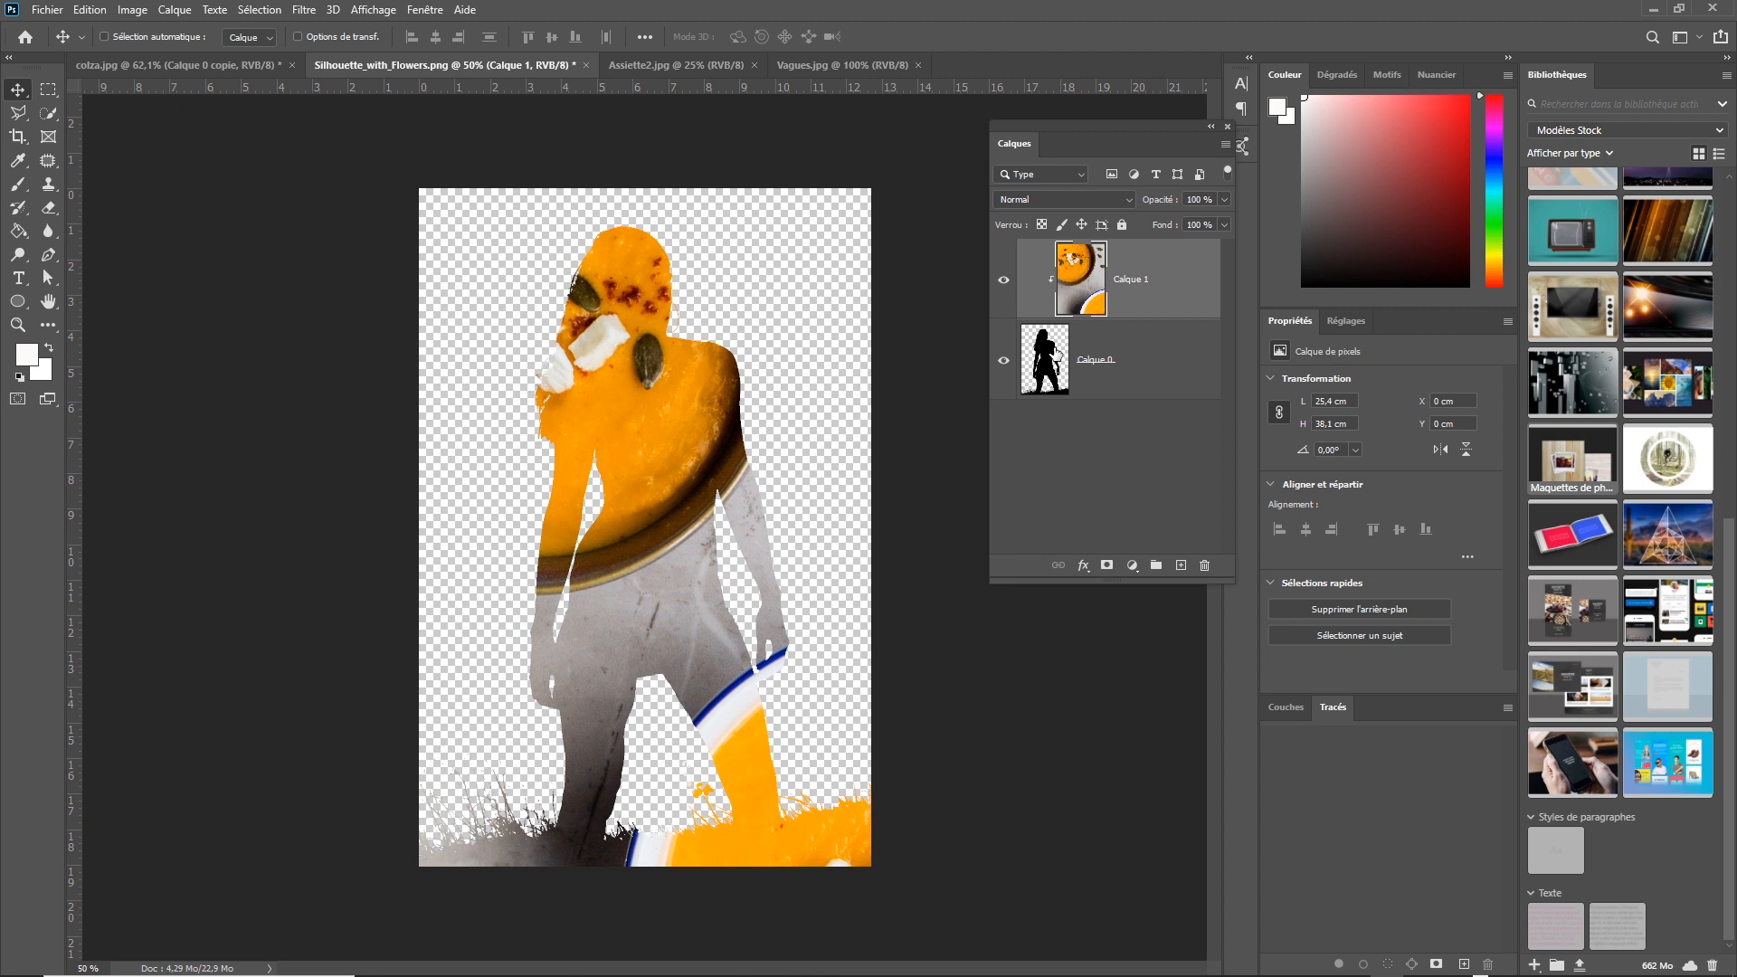